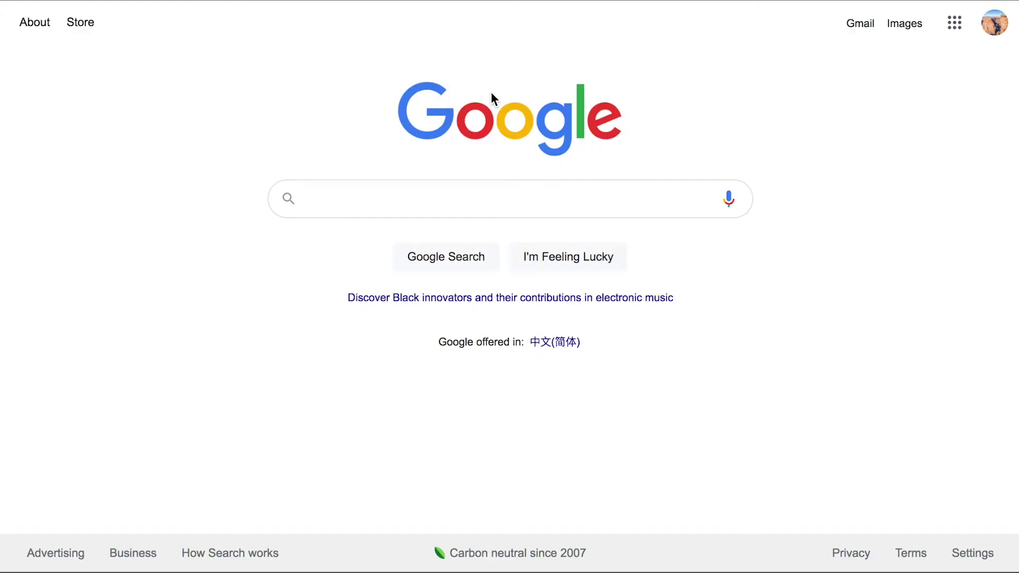
Step: Search Google for free3d.com and open the Free3D website
{"action": "left_click", "coordinate": [403, 212]}
{"action": "type", "text": "free3d.com"}
{"action": "key", "text": "Return"}
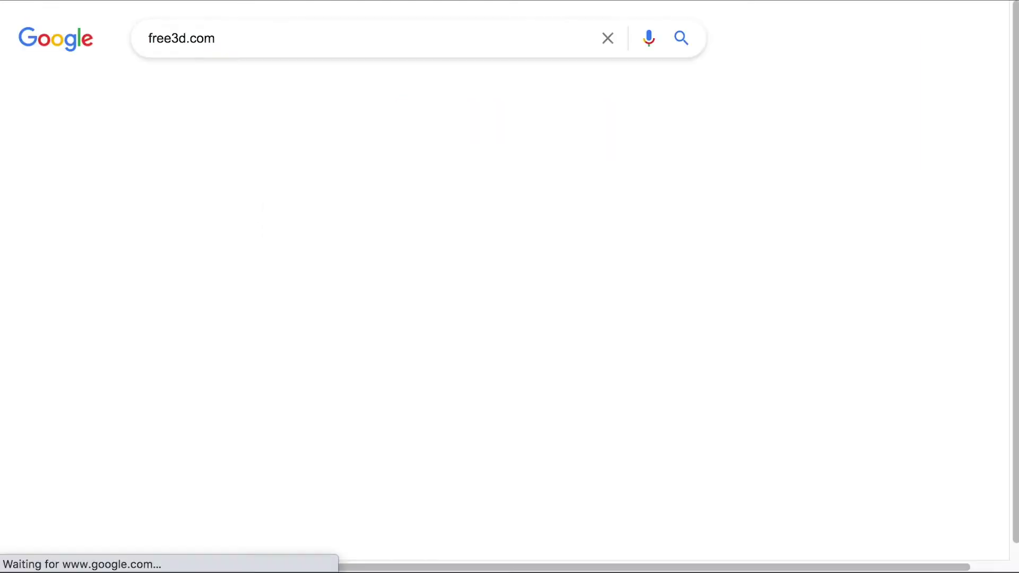
{"action": "left_click", "coordinate": [298, 179]}
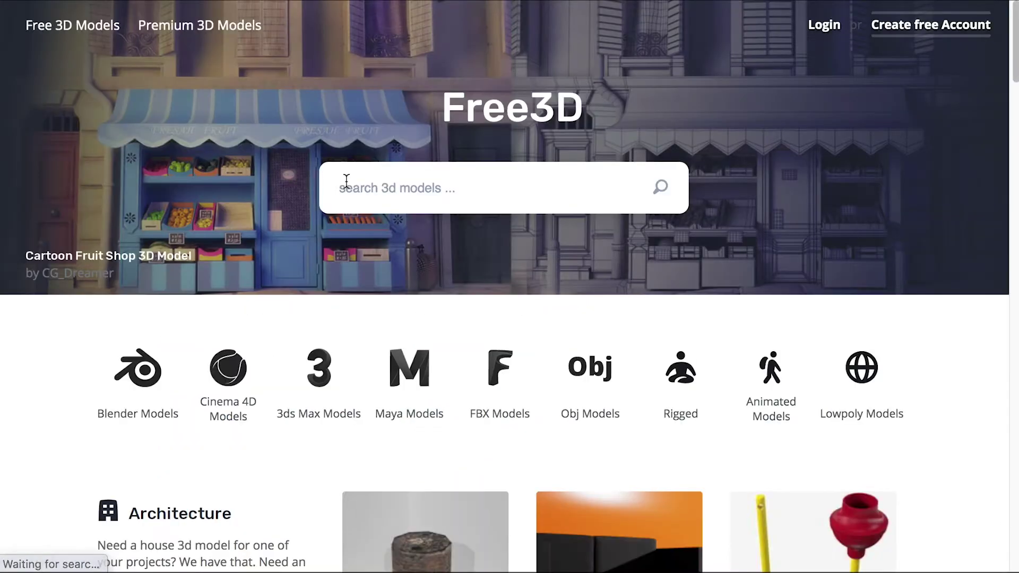
Step: Search the Free3D model library for skeleton
{"action": "scroll", "coordinate": [664, 201], "scroll_direction": "down", "scroll_amount": 2}
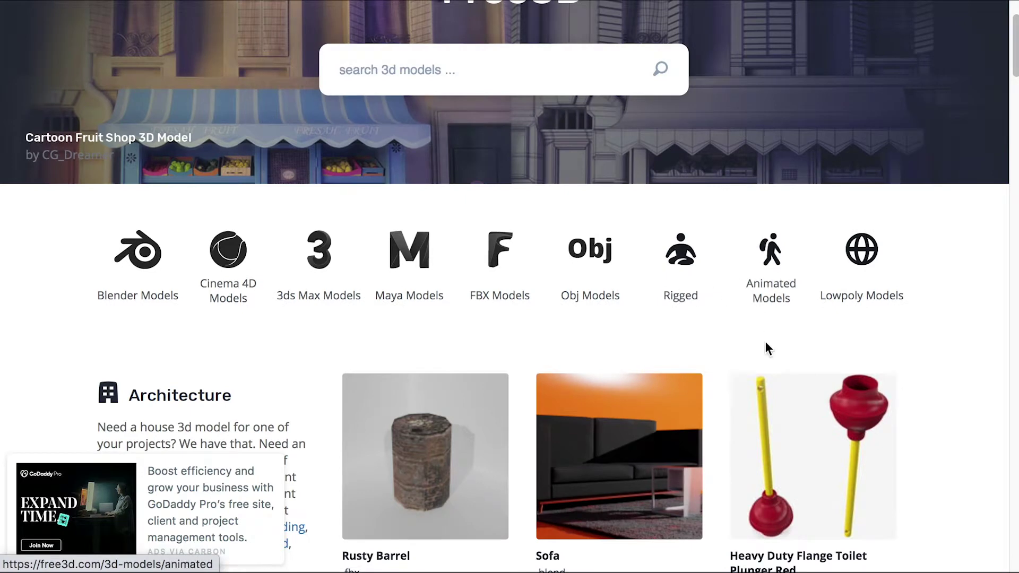
{"action": "scroll", "coordinate": [769, 339], "scroll_direction": "down", "scroll_amount": 1}
{"action": "scroll", "coordinate": [572, 361], "scroll_direction": "up", "scroll_amount": 3}
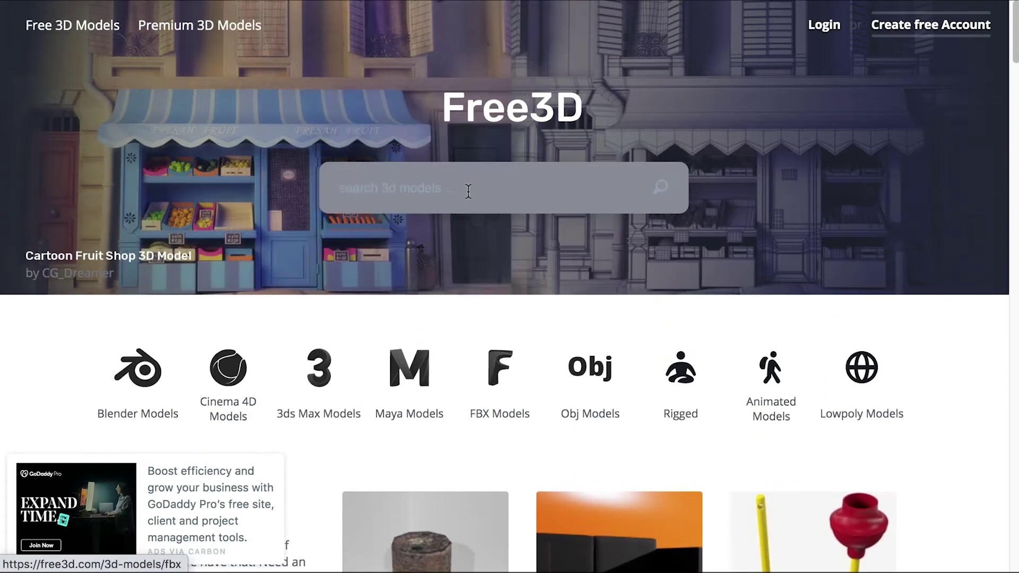
{"action": "left_click", "coordinate": [437, 192]}
{"action": "type", "text": "skeleton"}
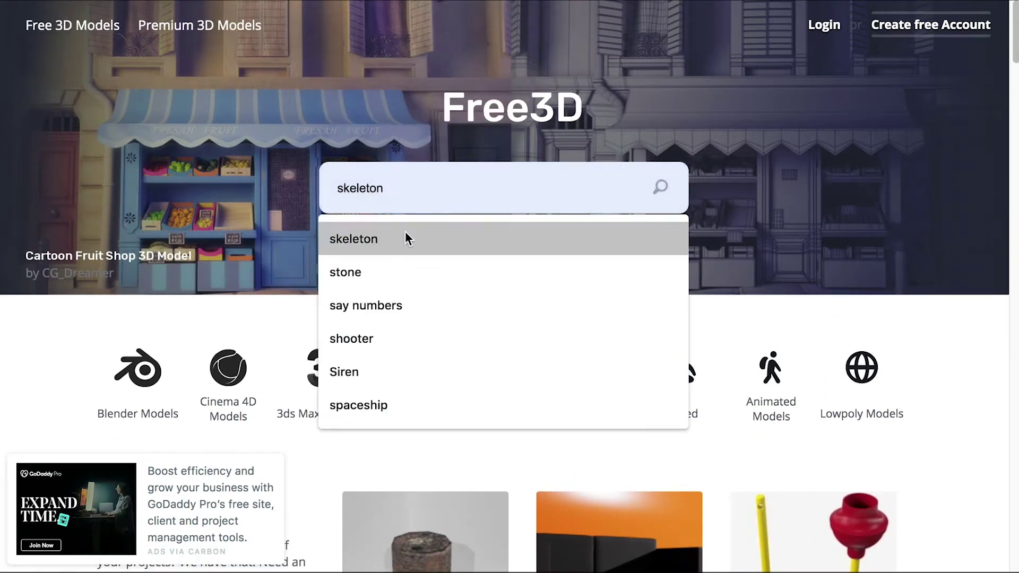
{"action": "left_click", "coordinate": [405, 237]}
{"action": "left_click", "coordinate": [672, 191]}
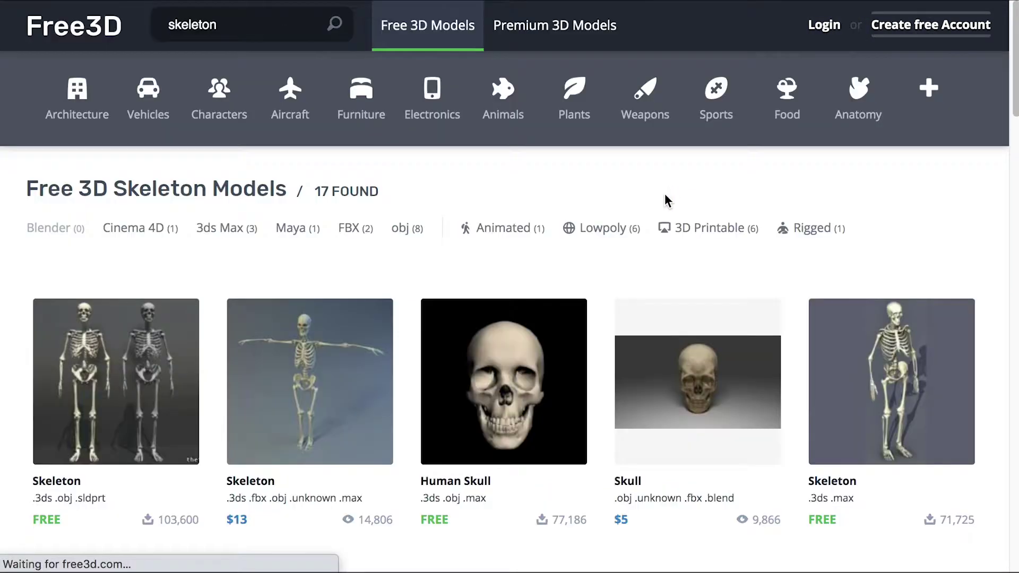
Step: Open the free Skeleton model offered in .3ds and .max and examine its specifications and file formats
{"action": "scroll", "coordinate": [658, 198], "scroll_direction": "down", "scroll_amount": 2}
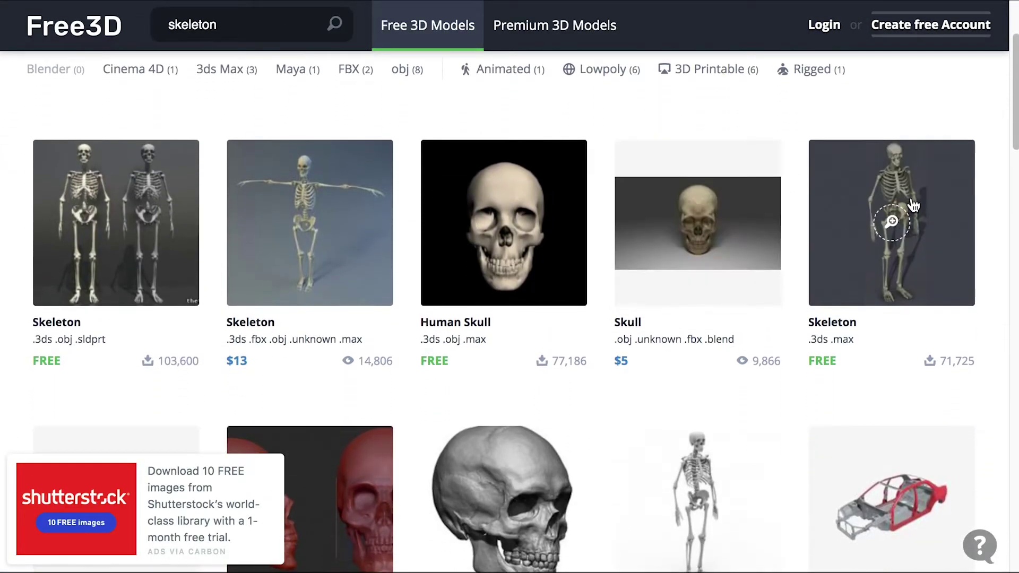
{"action": "left_click", "coordinate": [928, 222]}
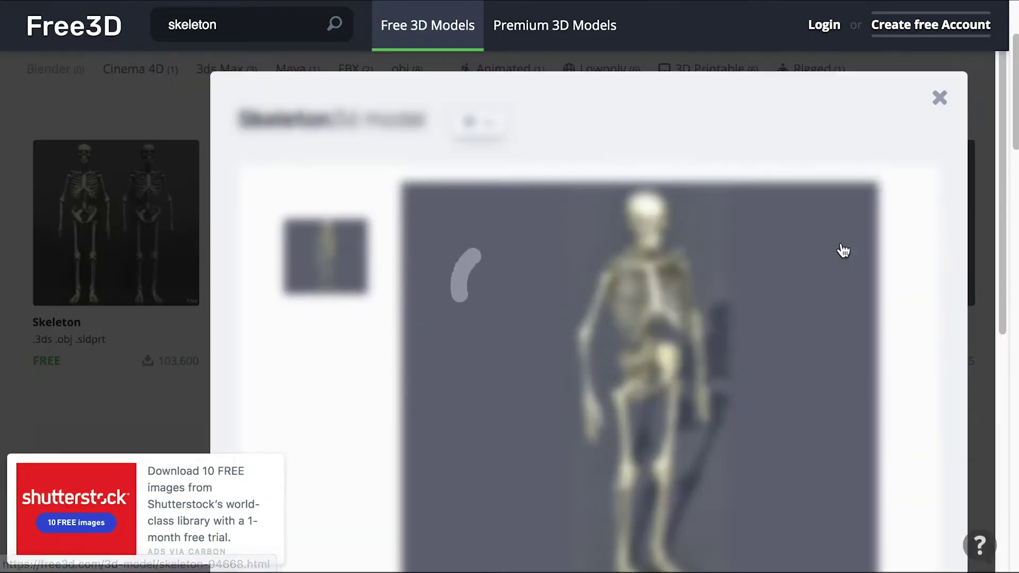
{"action": "scroll", "coordinate": [803, 261], "scroll_direction": "down", "scroll_amount": 1}
{"action": "scroll", "coordinate": [801, 261], "scroll_direction": "down", "scroll_amount": 12}
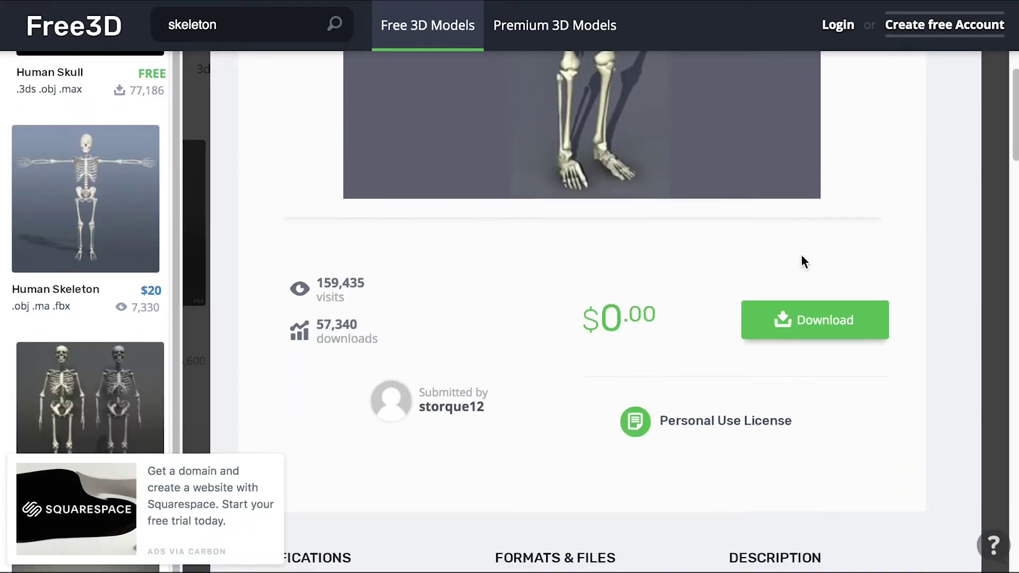
{"action": "scroll", "coordinate": [374, 234], "scroll_direction": "down", "scroll_amount": 1}
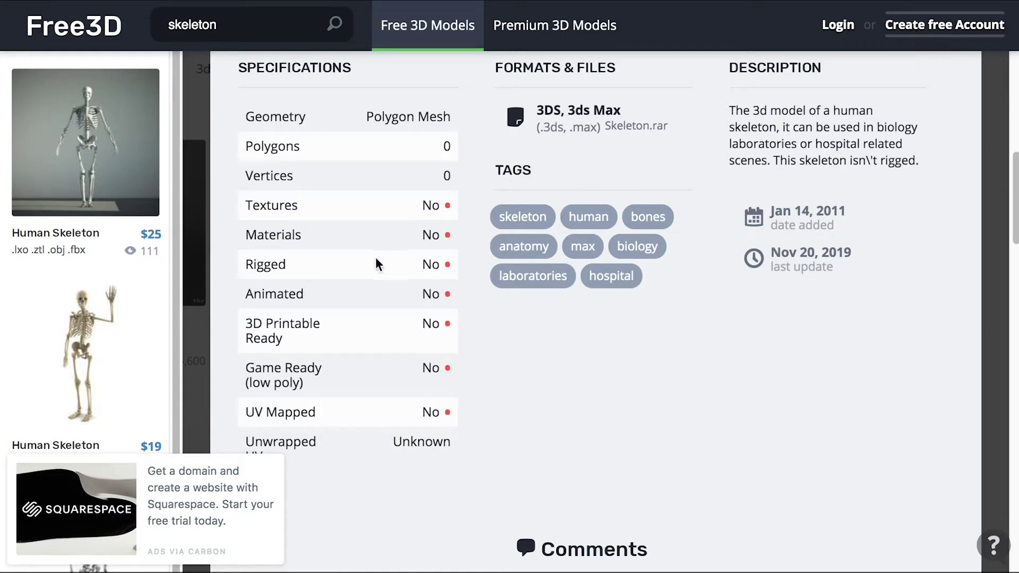
{"action": "scroll", "coordinate": [362, 233], "scroll_direction": "up", "scroll_amount": 3}
{"action": "scroll", "coordinate": [554, 346], "scroll_direction": "up", "scroll_amount": 1}
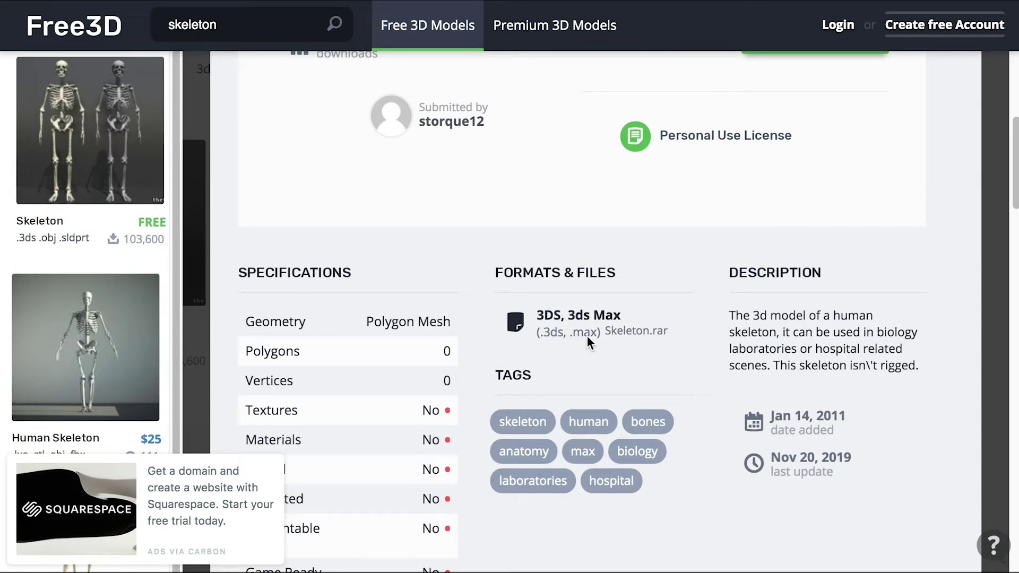
Step: Download the free Skeleton model
{"action": "scroll", "coordinate": [576, 350], "scroll_direction": "up", "scroll_amount": 4}
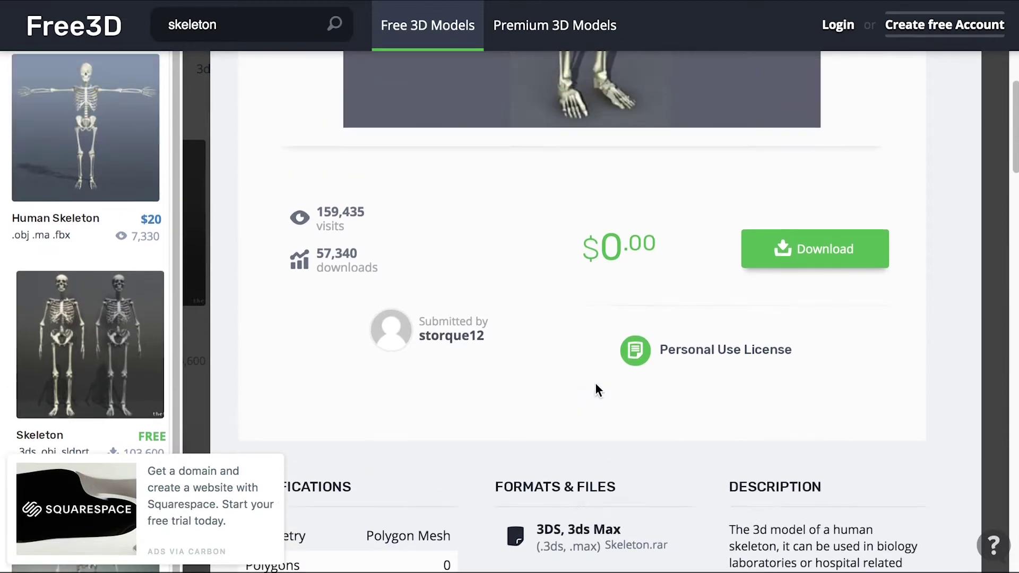
{"action": "scroll", "coordinate": [598, 390], "scroll_direction": "up", "scroll_amount": 1}
{"action": "left_click", "coordinate": [807, 306]}
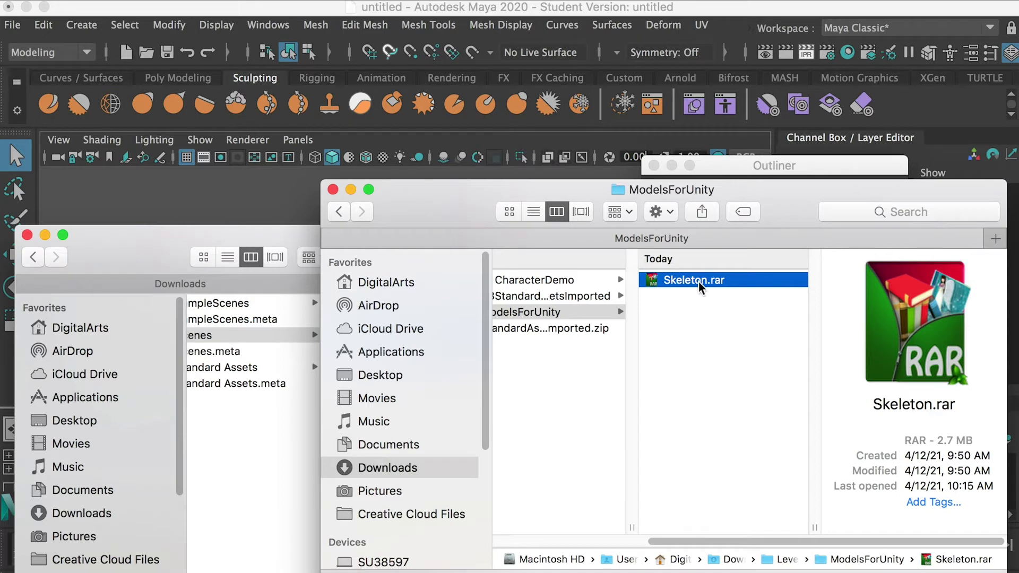
Step: Extract Skeleton.rar in the ModelsForUnity folder and show the contents of the extracted Skeleton folder
{"action": "double_click", "coordinate": [722, 282]}
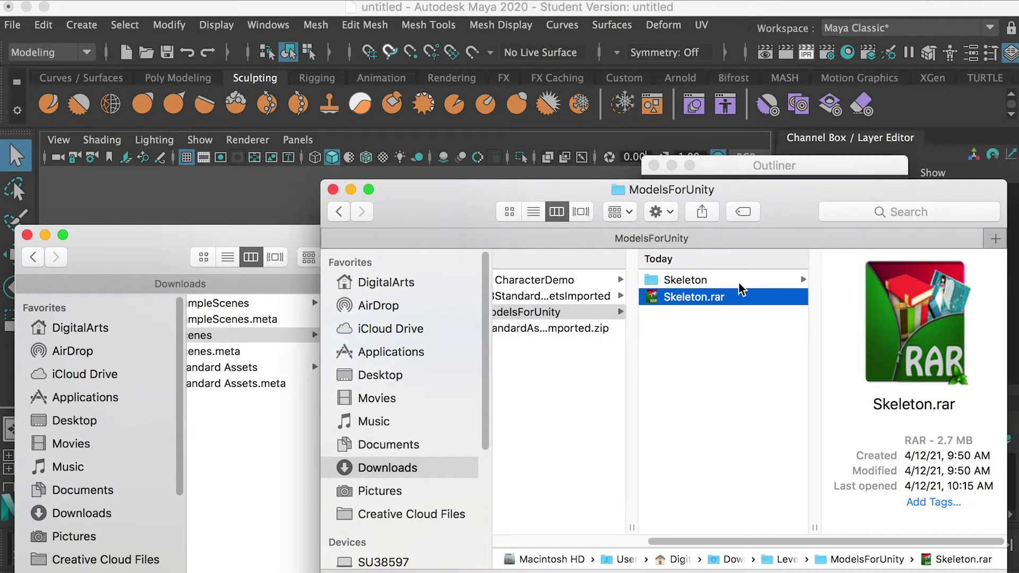
{"action": "left_click", "coordinate": [720, 279]}
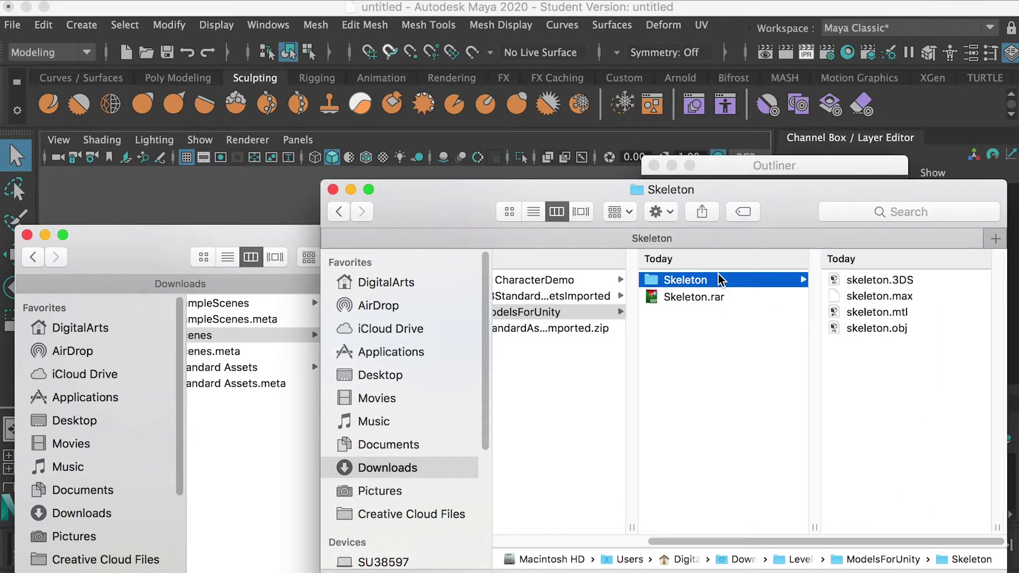
Step: Import skeleton.obj from the Skeleton folder into the open Maya scene
{"action": "left_click", "coordinate": [884, 329]}
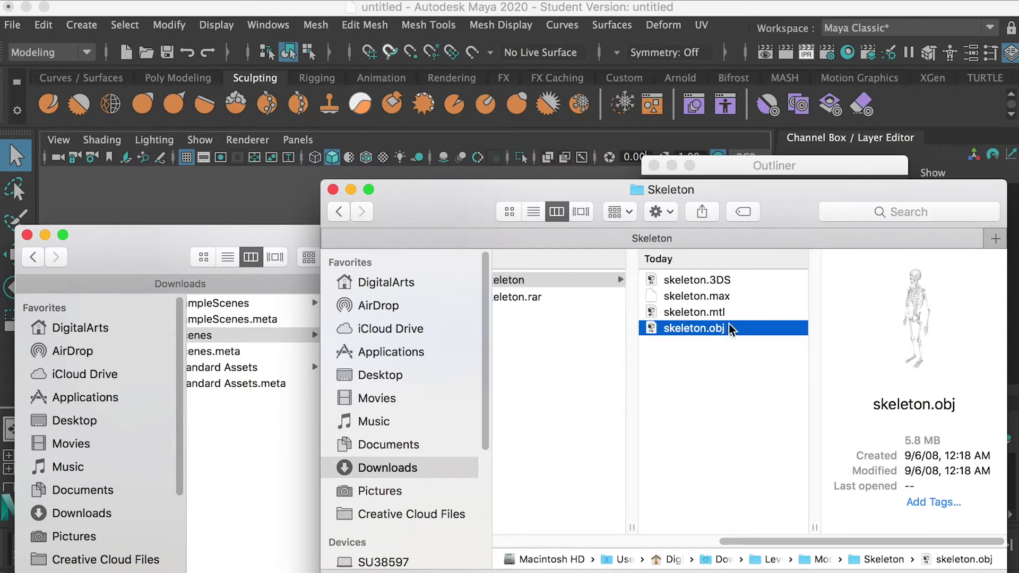
{"action": "scroll", "coordinate": [716, 324], "scroll_direction": "left", "scroll_amount": 1}
{"action": "left_click", "coordinate": [731, 348]}
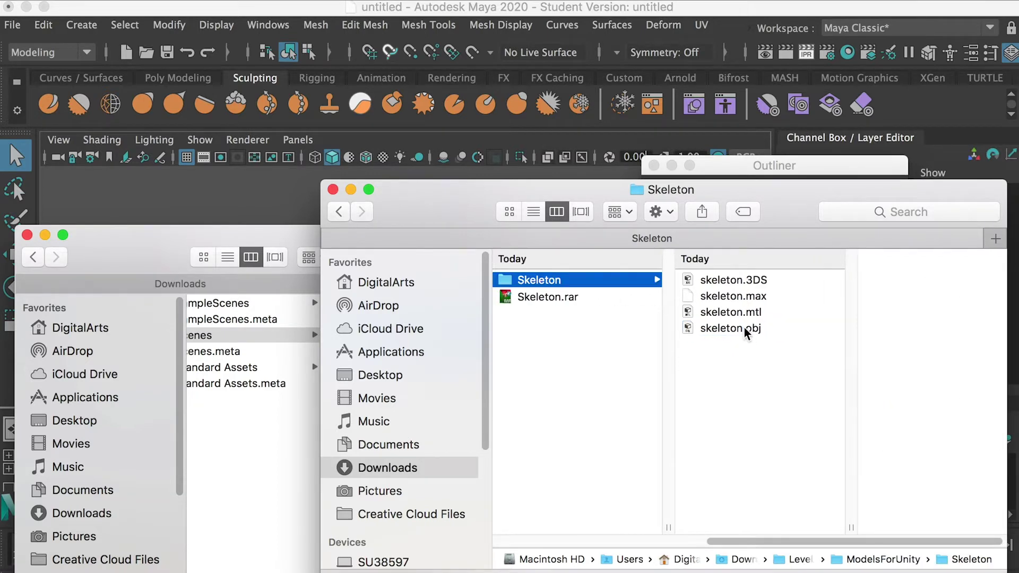
{"action": "left_click_drag", "start_coordinate": [722, 329], "coordinate": [202, 193]}
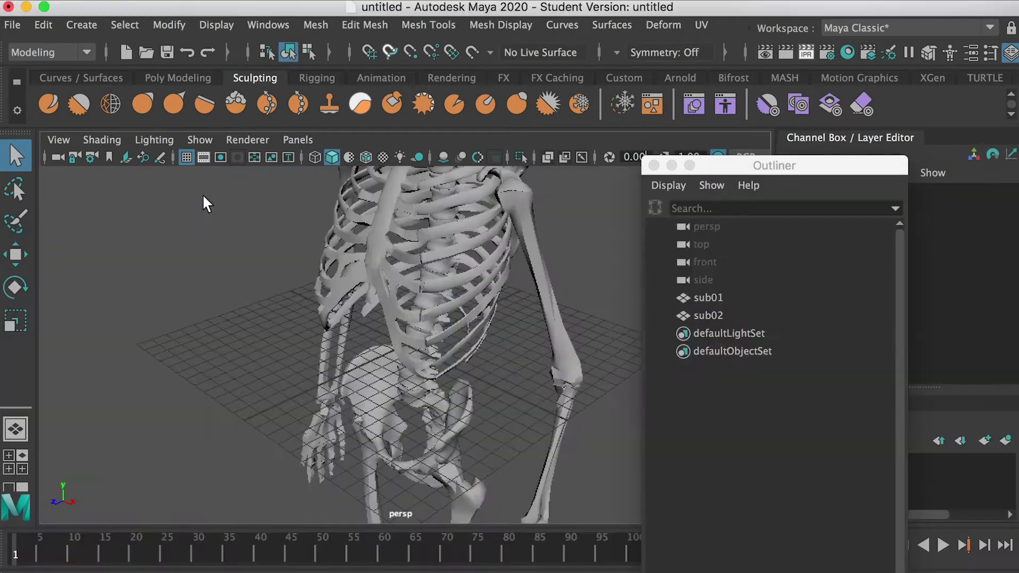
{"action": "scroll", "coordinate": [435, 292], "scroll_direction": "down", "scroll_amount": 5}
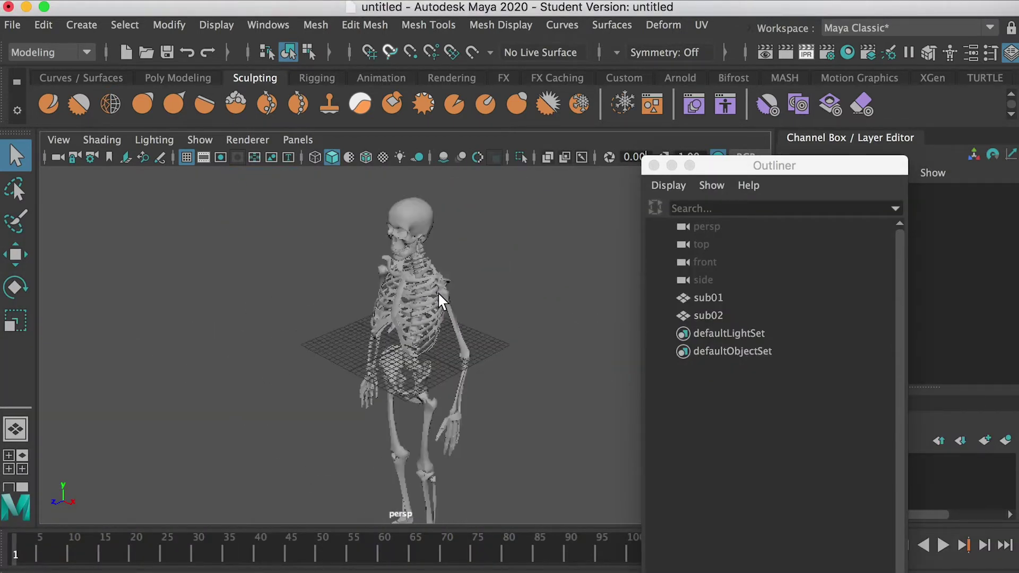
Step: Group the two imported skeleton meshes, sub01 and sub02
{"action": "left_click", "coordinate": [712, 296]}
{"action": "left_click", "coordinate": [713, 313]}
{"action": "left_click", "coordinate": [711, 298]}
{"action": "left_click", "coordinate": [714, 313]}
{"action": "left_click", "coordinate": [711, 298]}
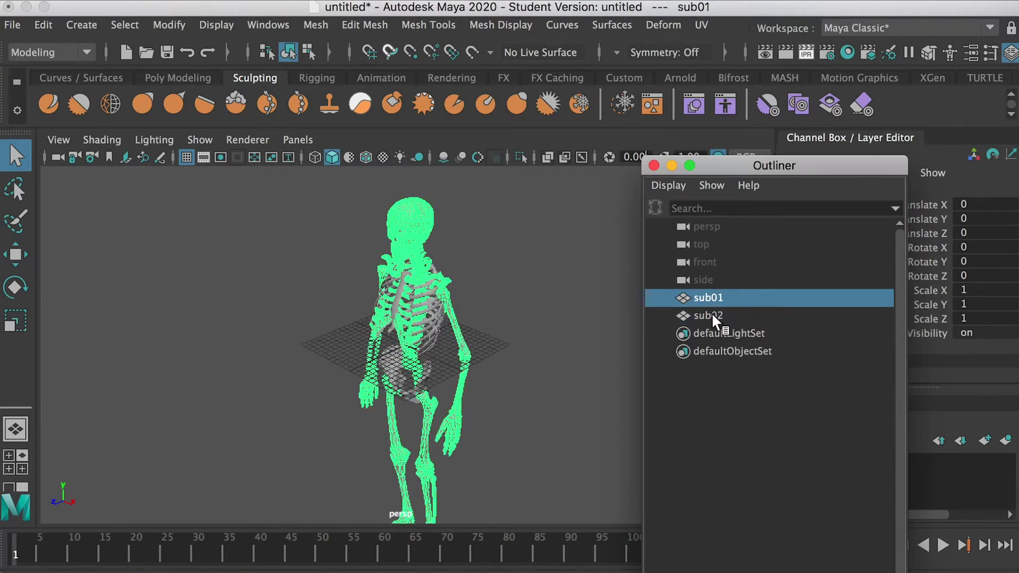
{"action": "left_click", "coordinate": [711, 313], "text": "shift"}
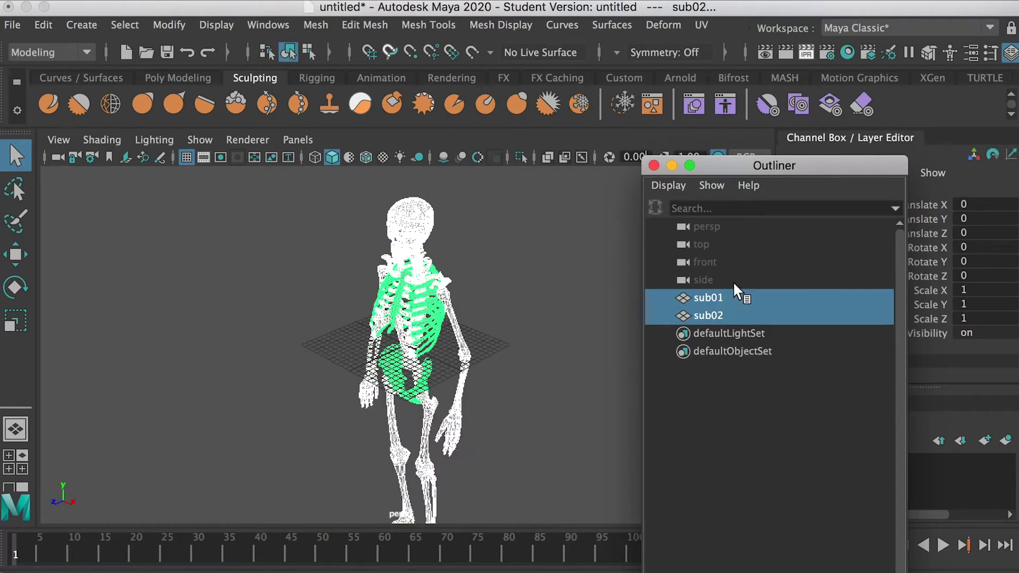
{"action": "key", "text": "ctrl+g"}
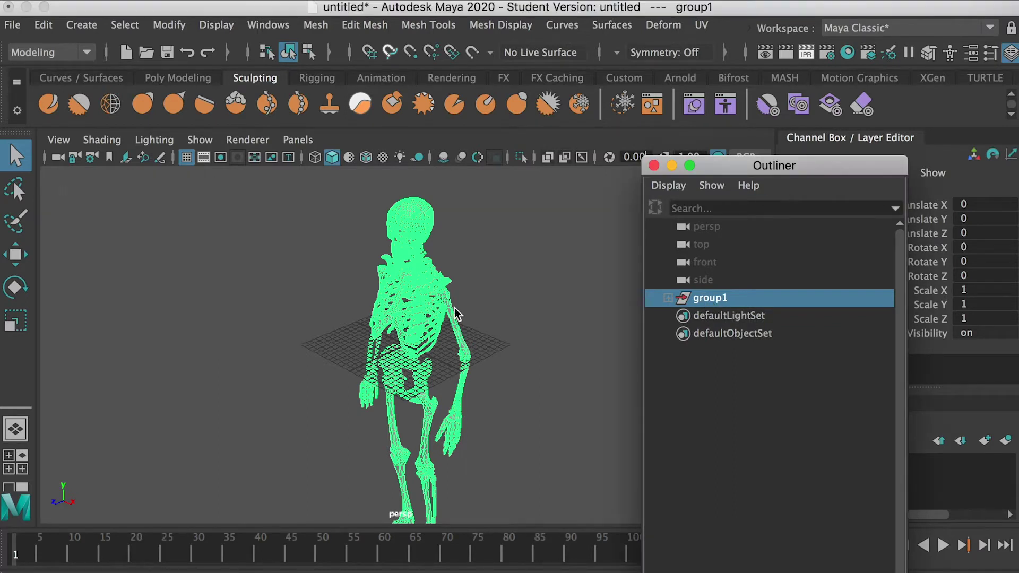
Step: Move the skeleton group up about 43 units in Y so its feet stand on the grid
{"action": "scroll", "coordinate": [407, 328], "scroll_direction": "down", "scroll_amount": 5}
{"action": "left_click_drag", "start_coordinate": [407, 329], "coordinate": [457, 307], "text": "alt"}
{"action": "key", "text": "w"}
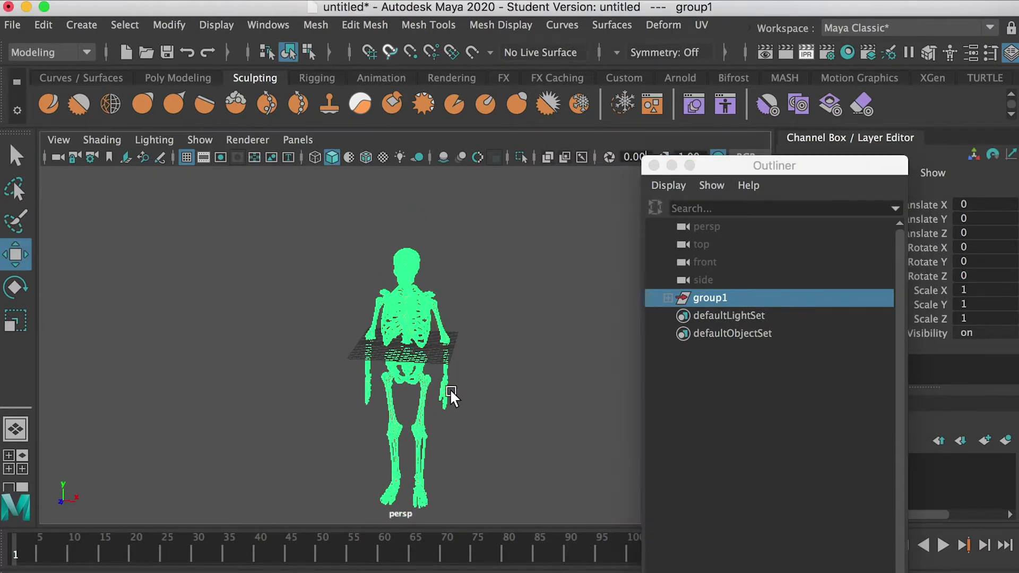
{"action": "left_click_drag", "start_coordinate": [405, 289], "coordinate": [437, 239]}
{"action": "middle_click_drag", "start_coordinate": [440, 247], "coordinate": [444, 364], "text": "alt"}
{"action": "left_click_drag", "start_coordinate": [443, 364], "coordinate": [439, 368], "text": "alt"}
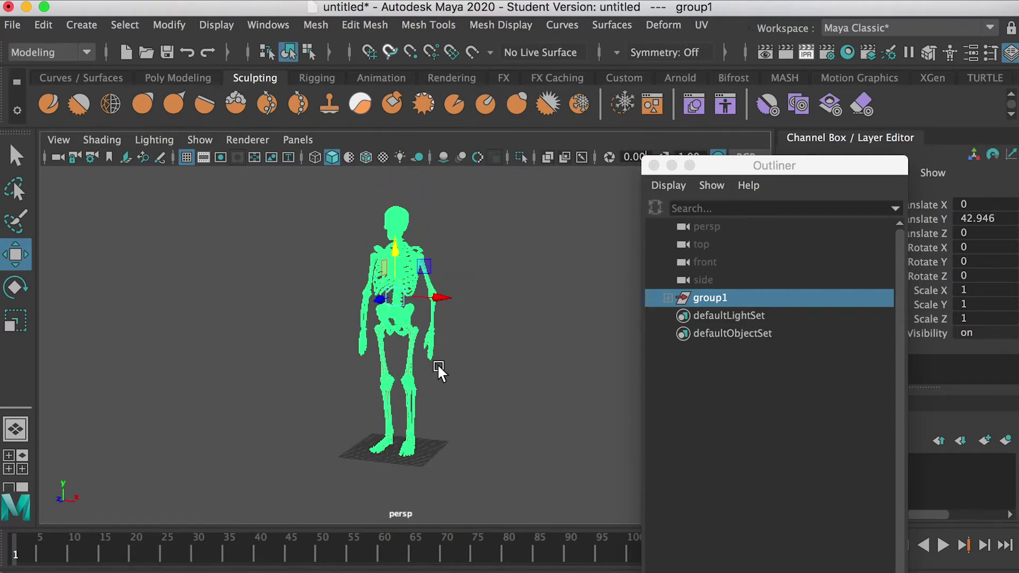
Step: Combine the sub01 and sub02 meshes inside group1 into a single mesh
{"action": "left_click", "coordinate": [669, 298]}
{"action": "left_click", "coordinate": [721, 316]}
{"action": "left_click", "coordinate": [722, 334], "text": "shift"}
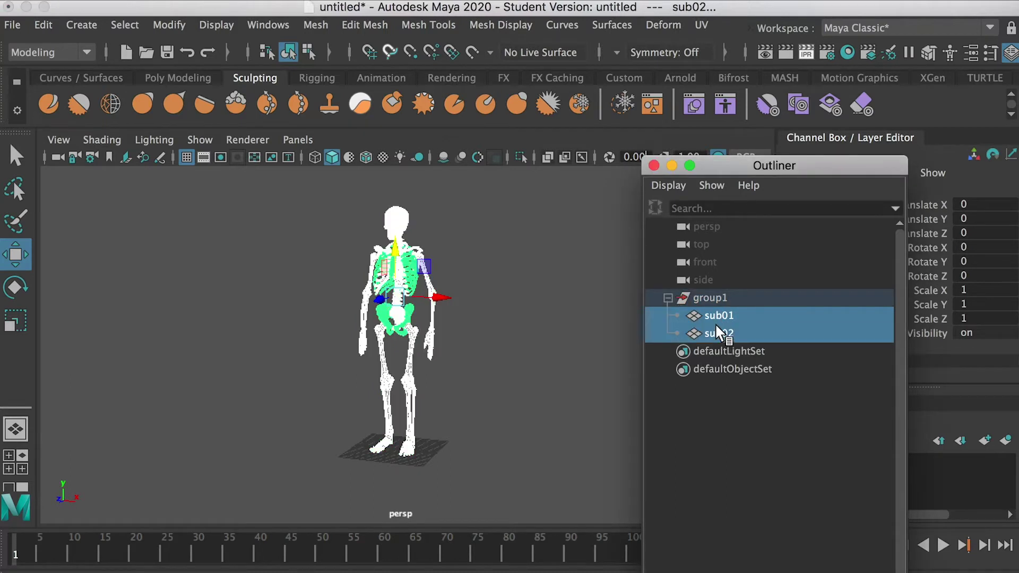
{"action": "left_click", "coordinate": [317, 27]}
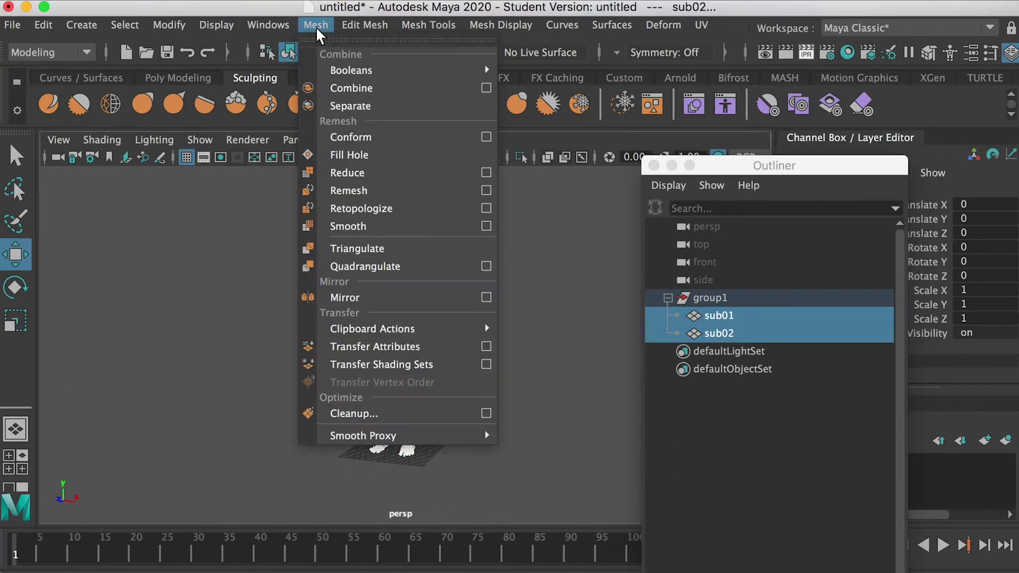
{"action": "left_click", "coordinate": [351, 88]}
Step: Freeze the combined skeleton mesh's transformations and delete its construction history
{"action": "left_click", "coordinate": [721, 355]}
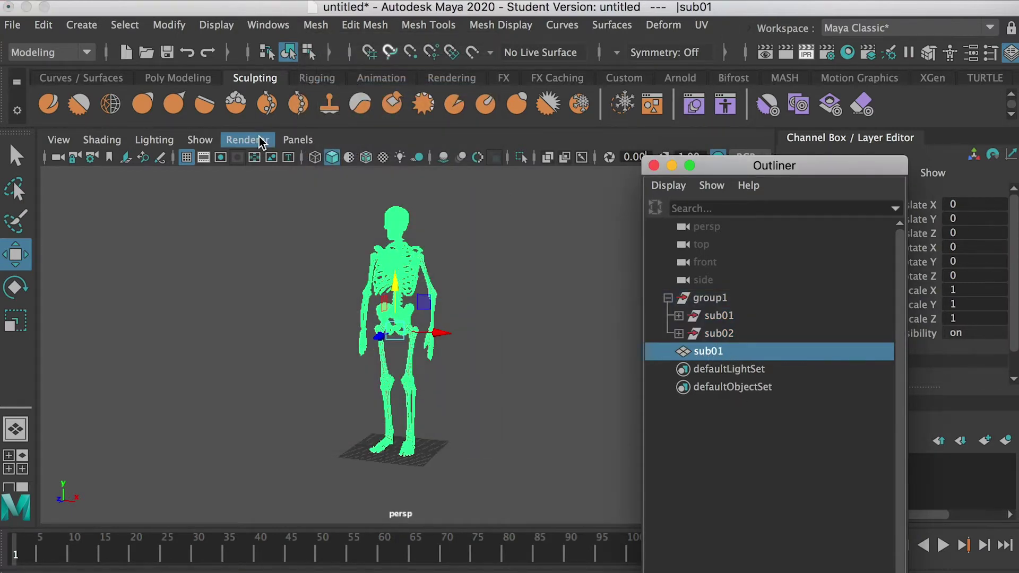
{"action": "left_click", "coordinate": [169, 25]}
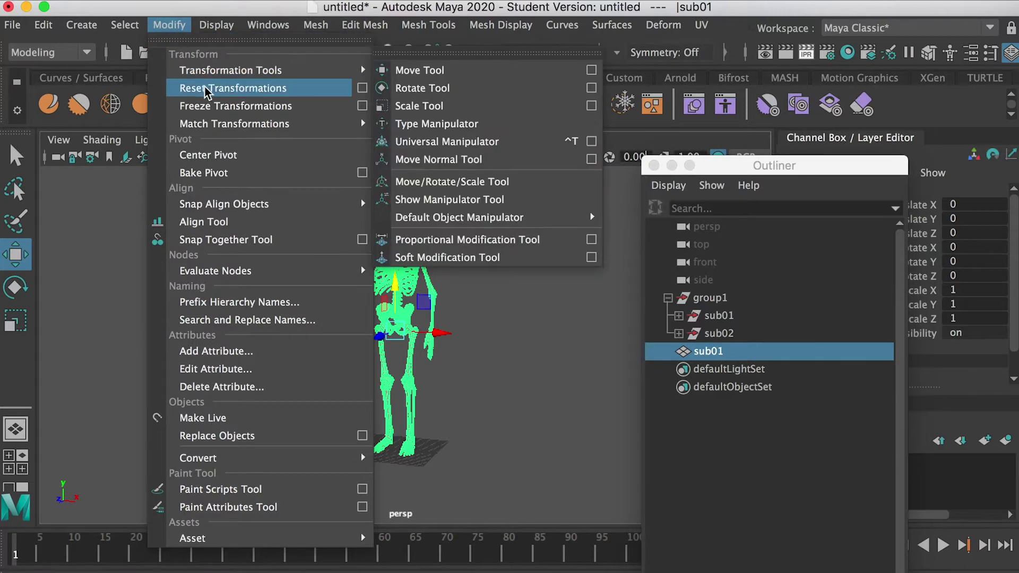
{"action": "left_click", "coordinate": [219, 105]}
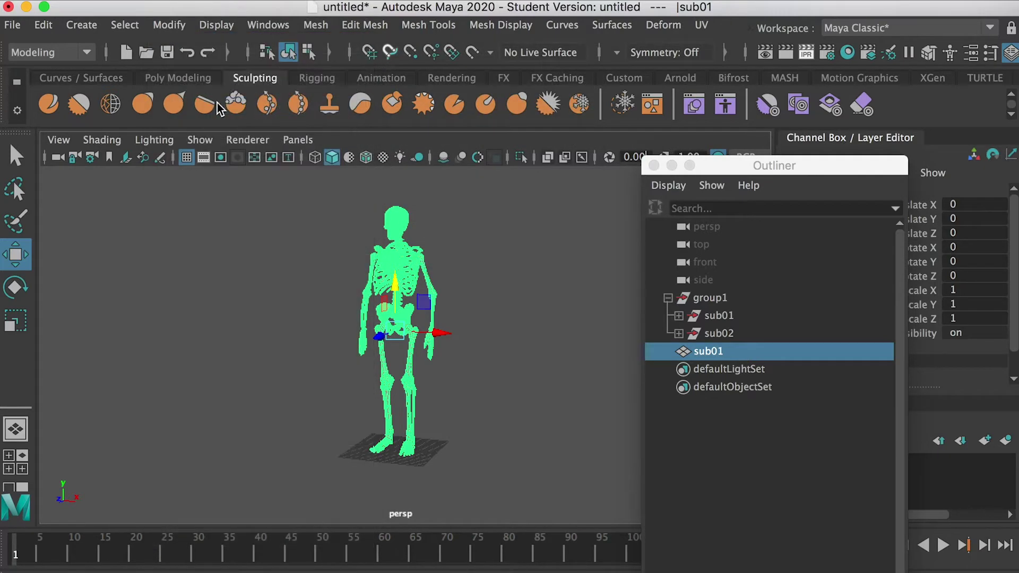
{"action": "left_click", "coordinate": [43, 25]}
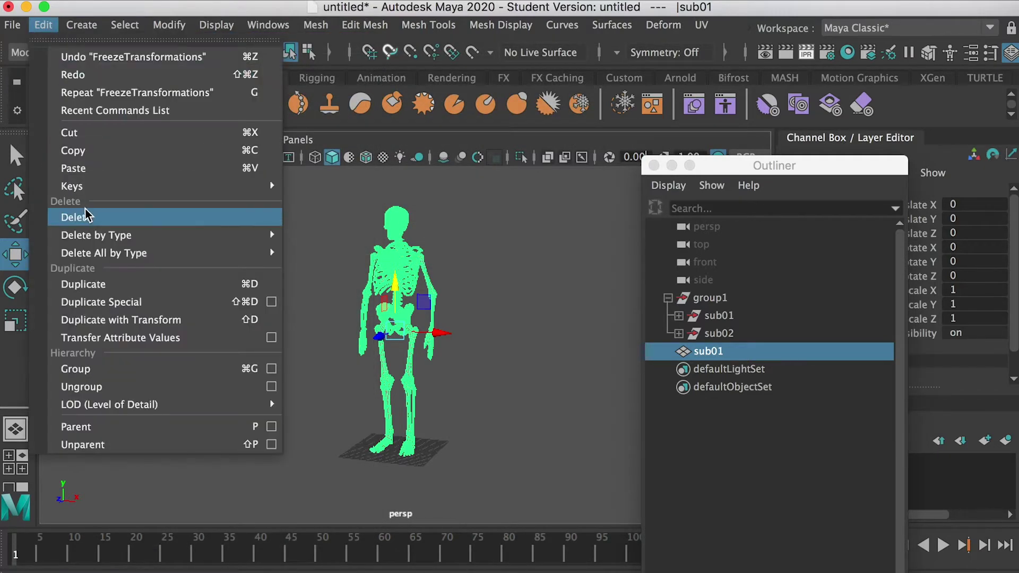
{"action": "mouse_move", "coordinate": [109, 235]}
{"action": "left_click", "coordinate": [337, 235]}
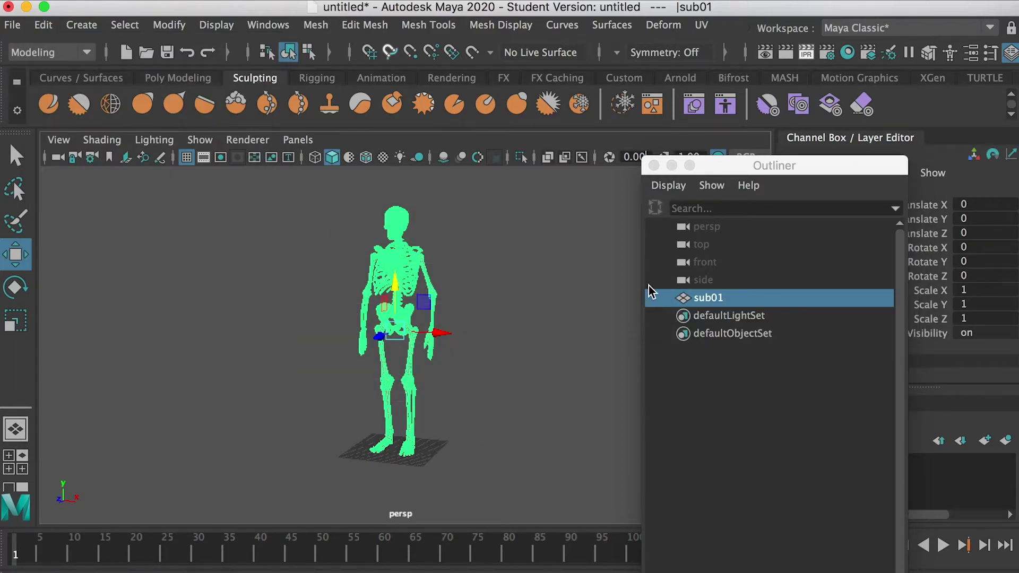
Step: Rename the combined sub01 mesh as Skeleton
{"action": "left_click_drag", "start_coordinate": [732, 309], "coordinate": [702, 314]}
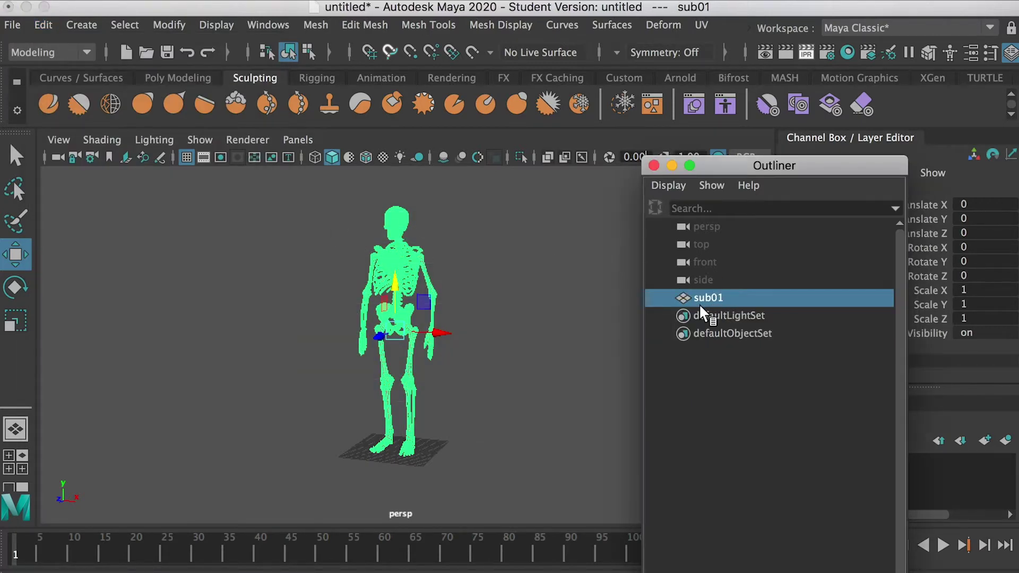
{"action": "double_click", "coordinate": [701, 302]}
{"action": "type", "text": "S"}
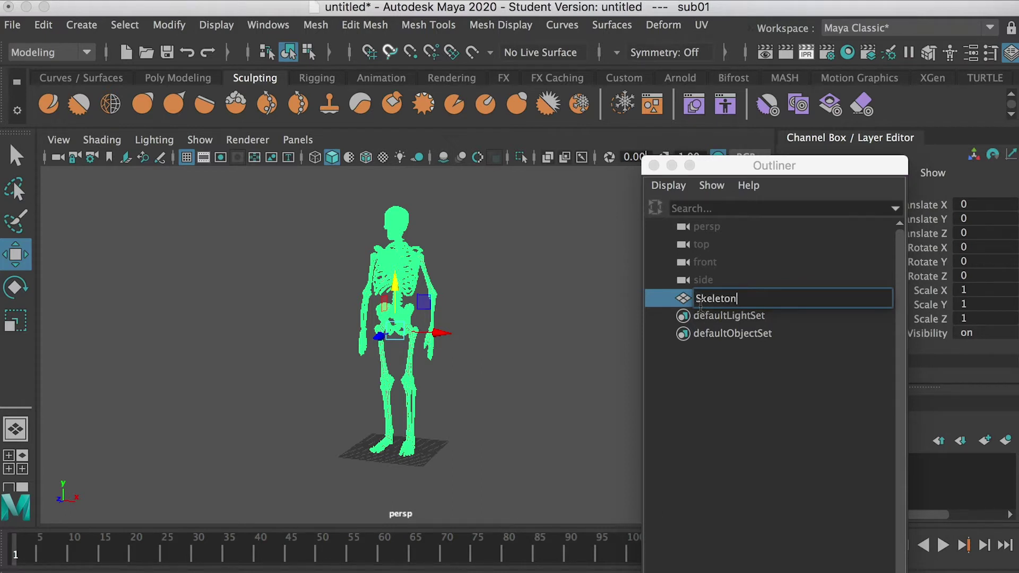
{"action": "type", "text": "keleton"}
{"action": "key", "text": "Return"}
Step: Create a new project called 04RiggingDemo in the Downloads/Level of Details folder with the default project locations
{"action": "left_click", "coordinate": [10, 31]}
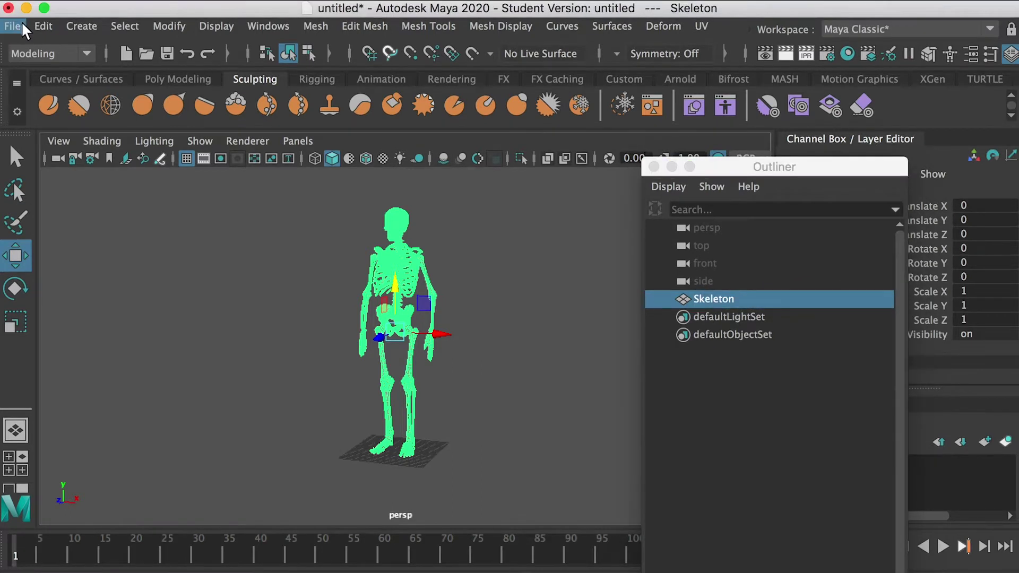
{"action": "left_click", "coordinate": [10, 27]}
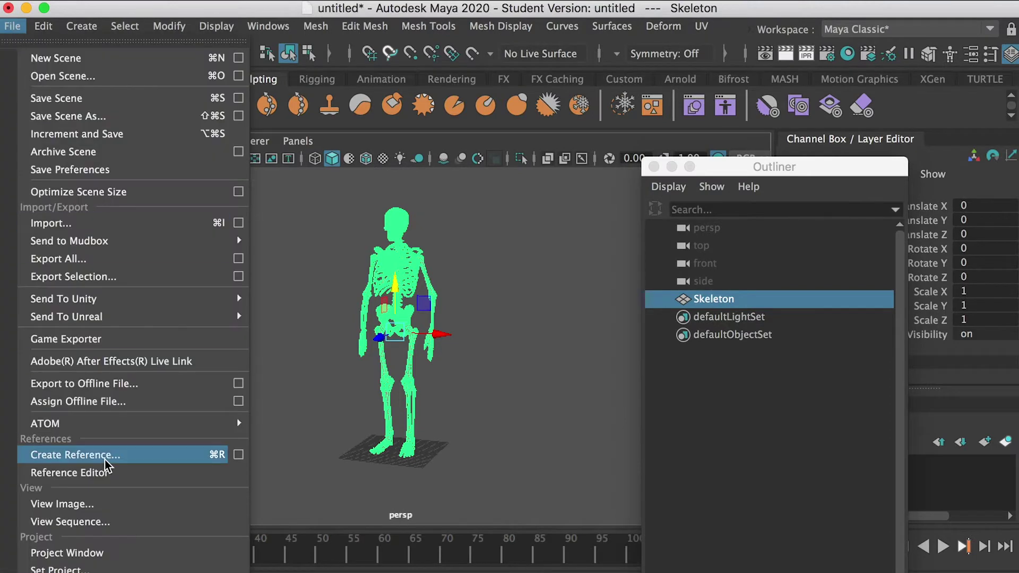
{"action": "left_click", "coordinate": [68, 553]}
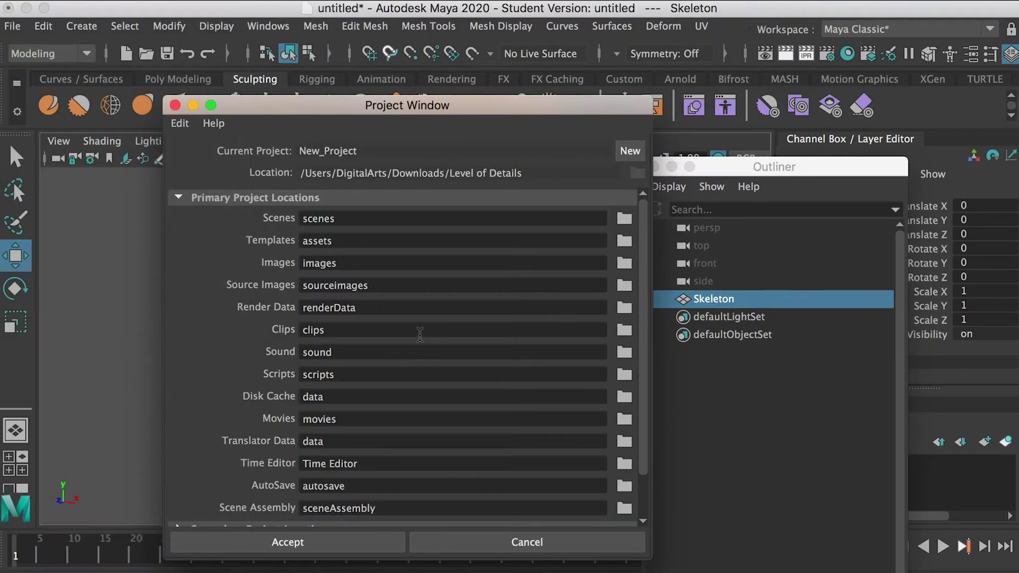
{"action": "left_click", "coordinate": [632, 152]}
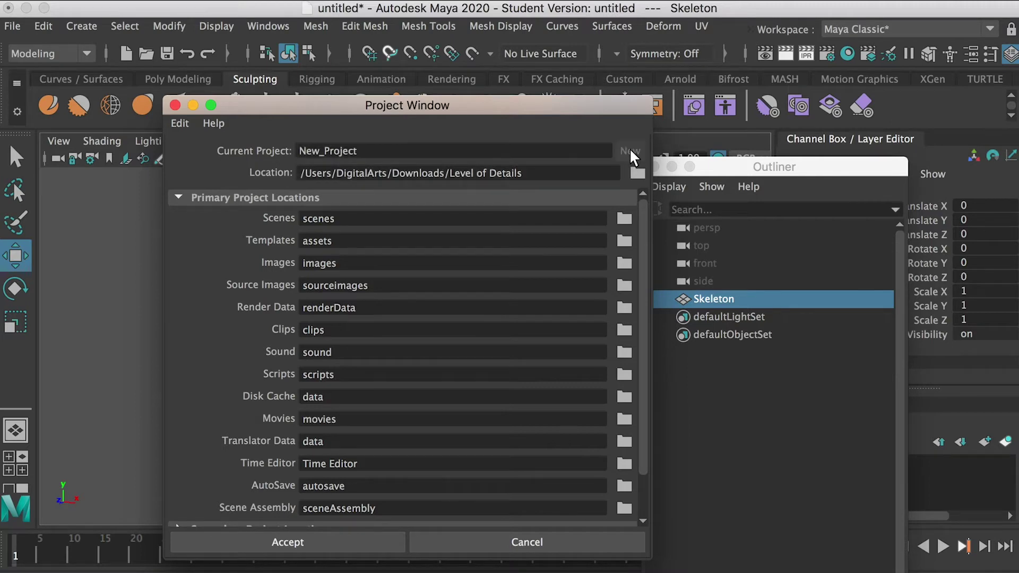
{"action": "left_click", "coordinate": [637, 172]}
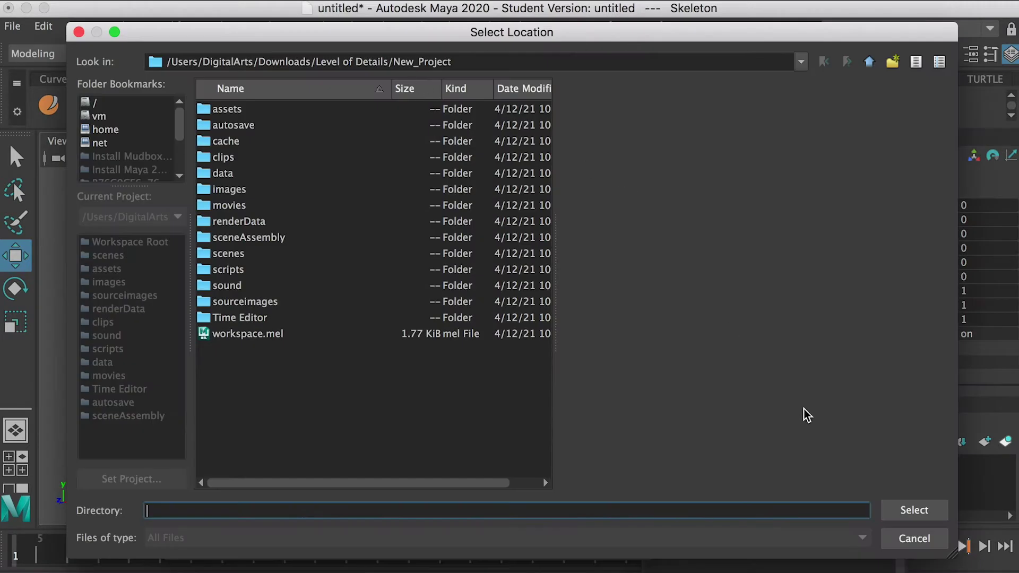
{"action": "left_click", "coordinate": [913, 537]}
{"action": "left_click", "coordinate": [533, 173]}
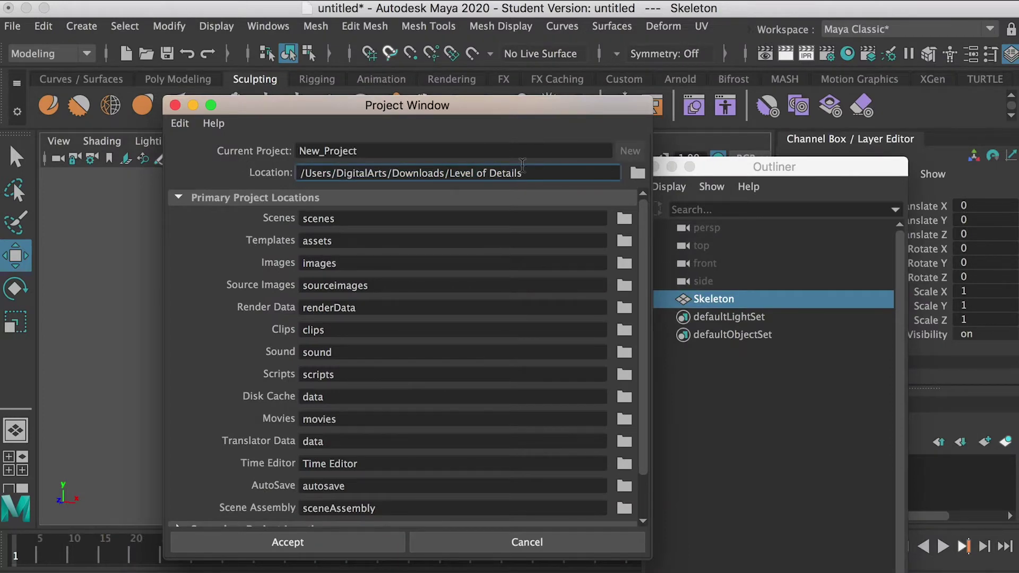
{"action": "double_click", "coordinate": [345, 150]}
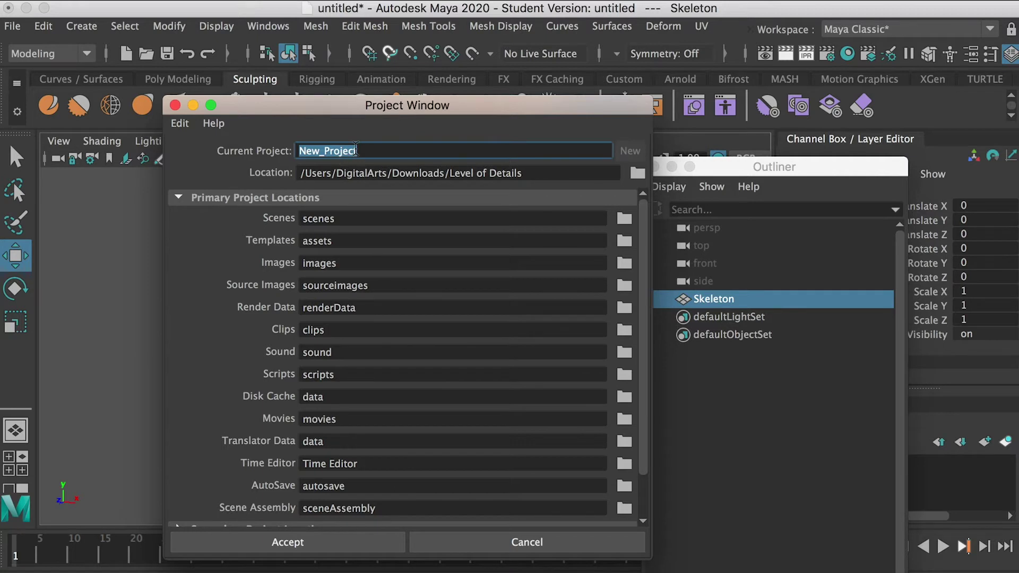
{"action": "type", "text": "04RiggingDemo"}
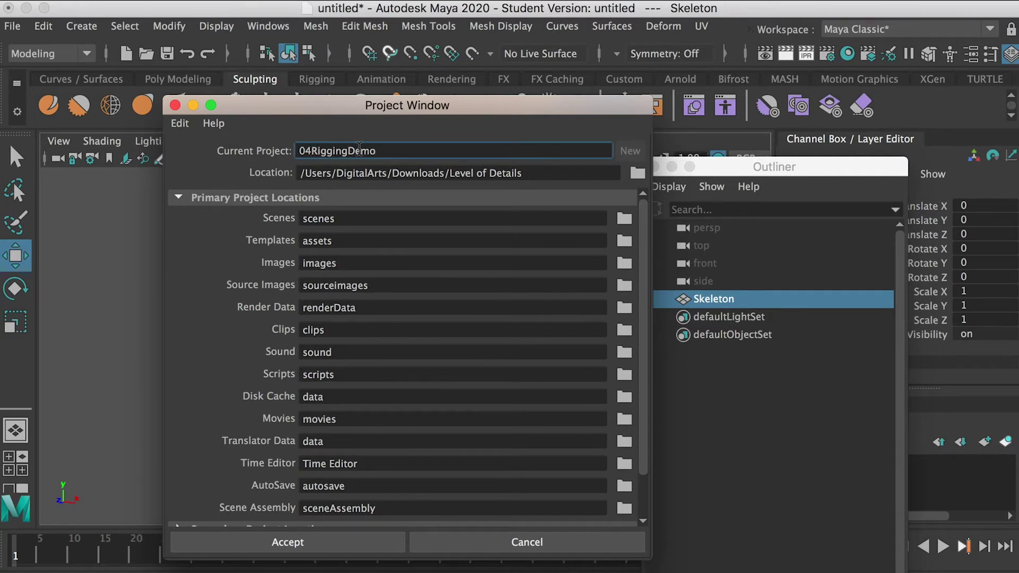
{"action": "left_click", "coordinate": [287, 542]}
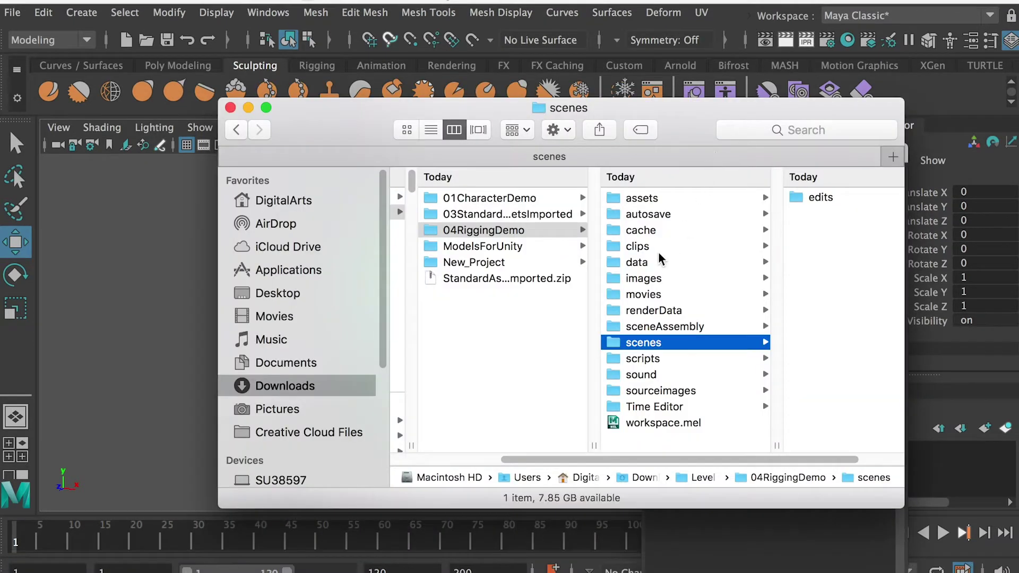
Step: Switch to Finder and look through the scenes, scripts and sourceimages folders of the 04RiggingDemo project
{"action": "scroll", "coordinate": [499, 229], "scroll_direction": "left", "scroll_amount": 2}
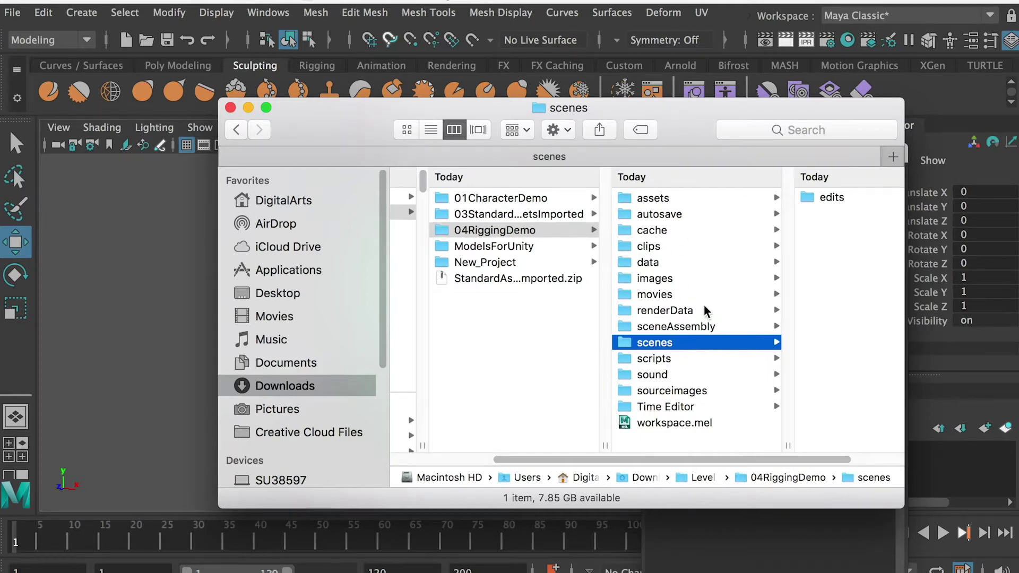
{"action": "scroll", "coordinate": [685, 329], "scroll_direction": "right", "scroll_amount": 2}
{"action": "left_click", "coordinate": [656, 358]}
{"action": "left_click", "coordinate": [627, 393]}
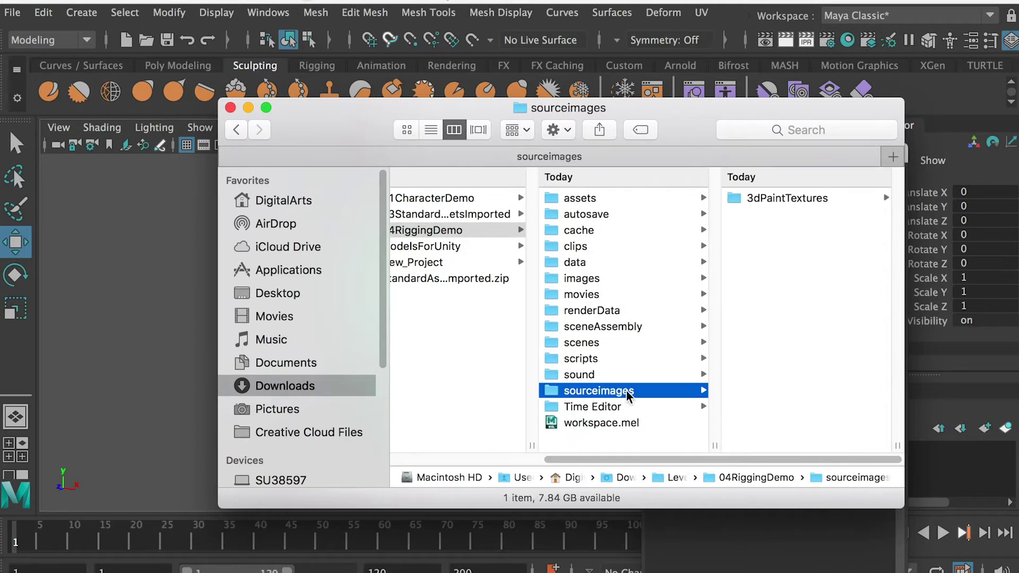
{"action": "left_click", "coordinate": [593, 346]}
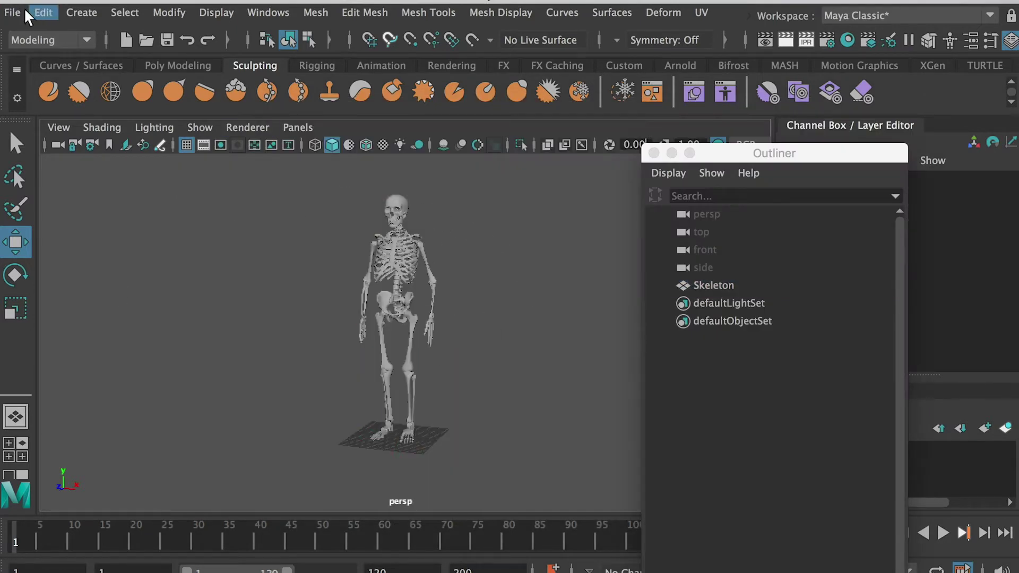
Step: Switch back to Maya and save the scene as Rigging-Step1 in Maya ASCII format in the project's scenes folder
{"action": "left_click", "coordinate": [12, 14]}
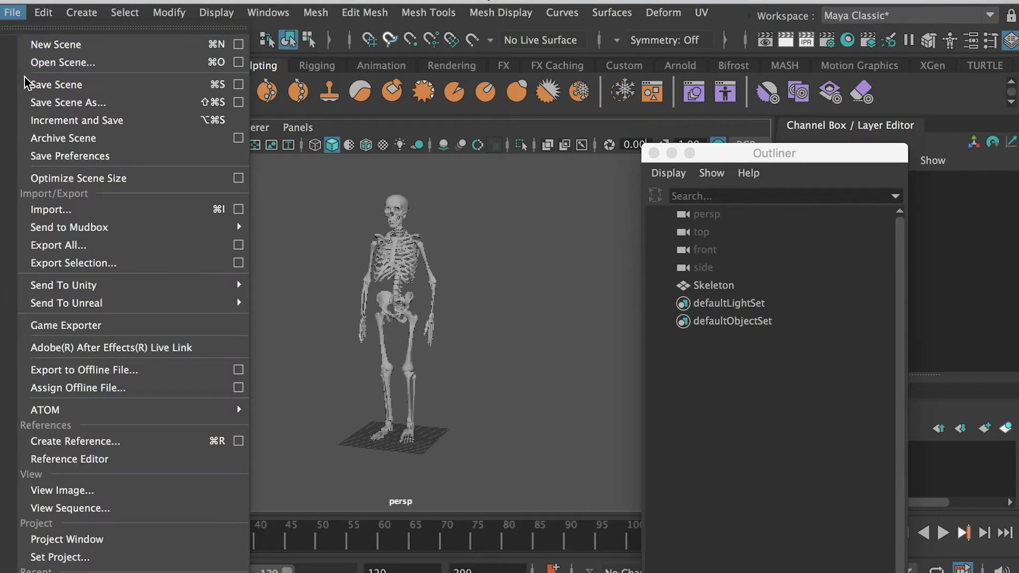
{"action": "left_click", "coordinate": [64, 106]}
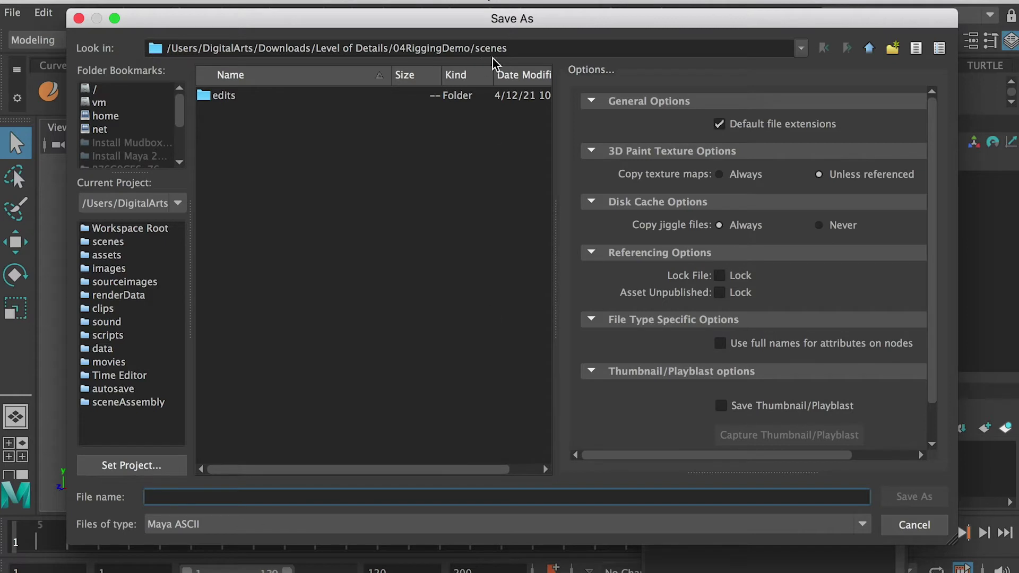
{"action": "type", "text": "Rigging-Step1"}
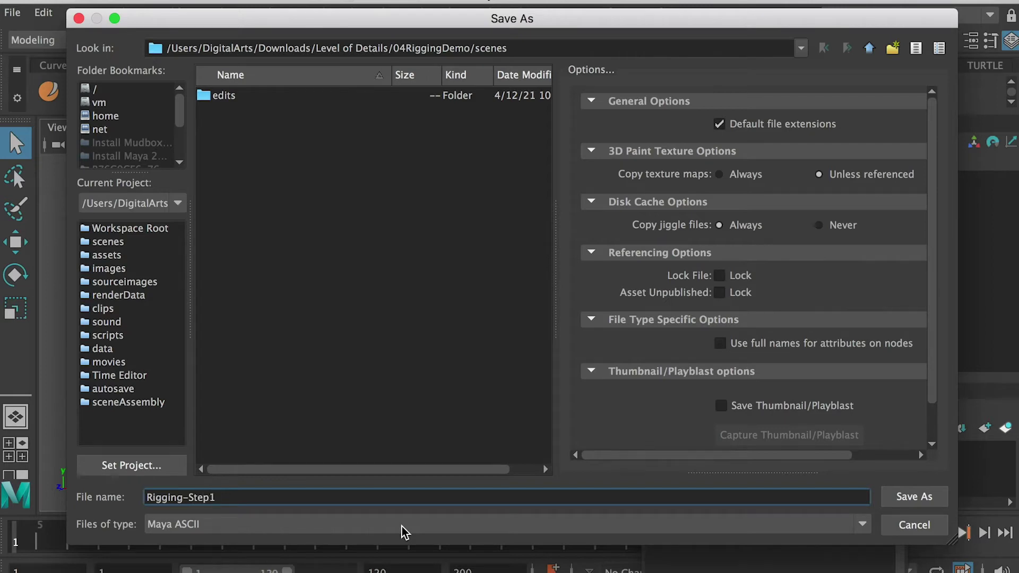
{"action": "key", "text": "Return"}
Step: Apply an automatic UV projection to the Skeleton mesh and return to object selection
{"action": "left_click", "coordinate": [704, 6]}
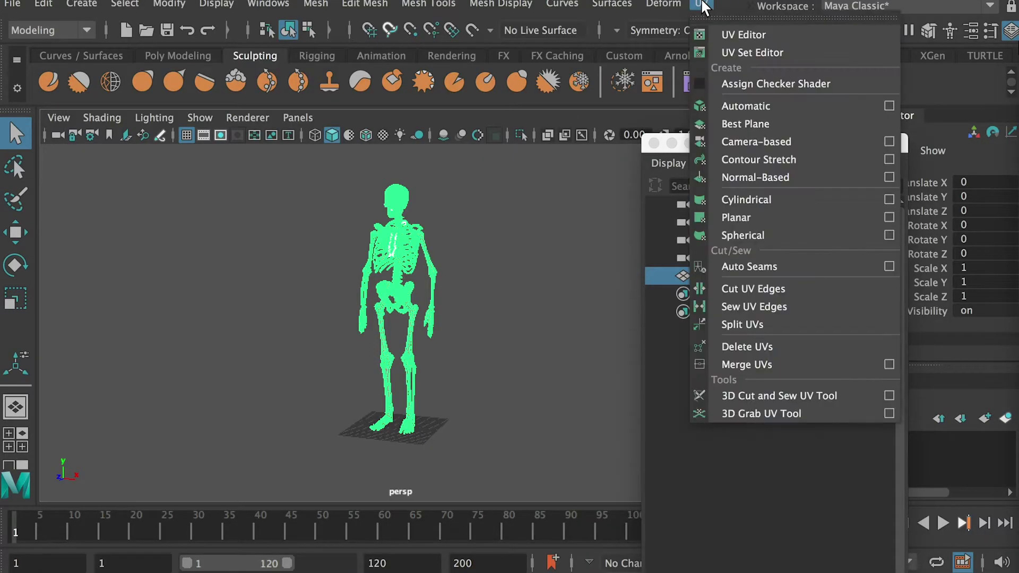
{"action": "left_click", "coordinate": [758, 109]}
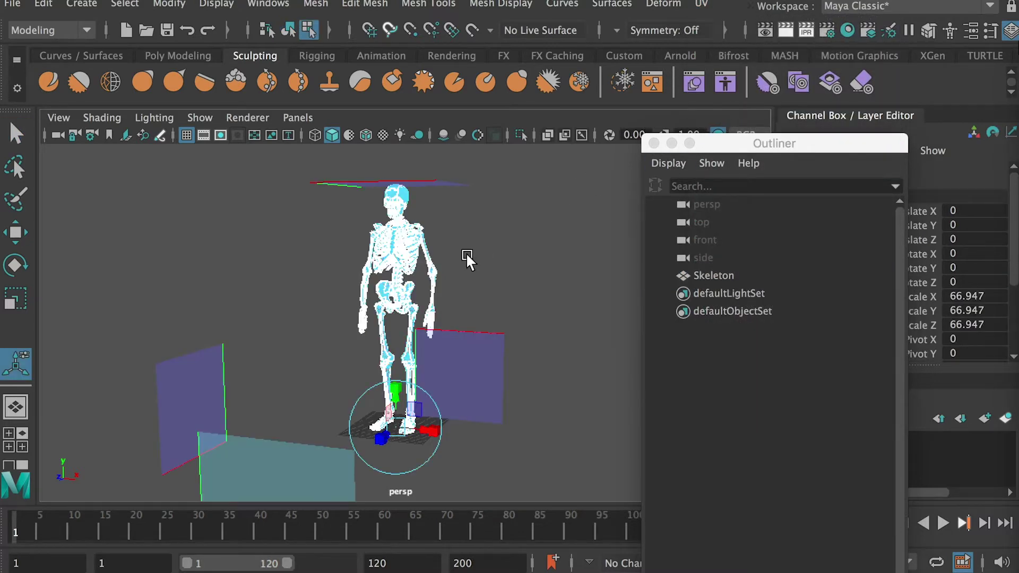
{"action": "right_click_drag", "start_coordinate": [420, 253], "coordinate": [496, 228]}
{"action": "key", "text": "q"}
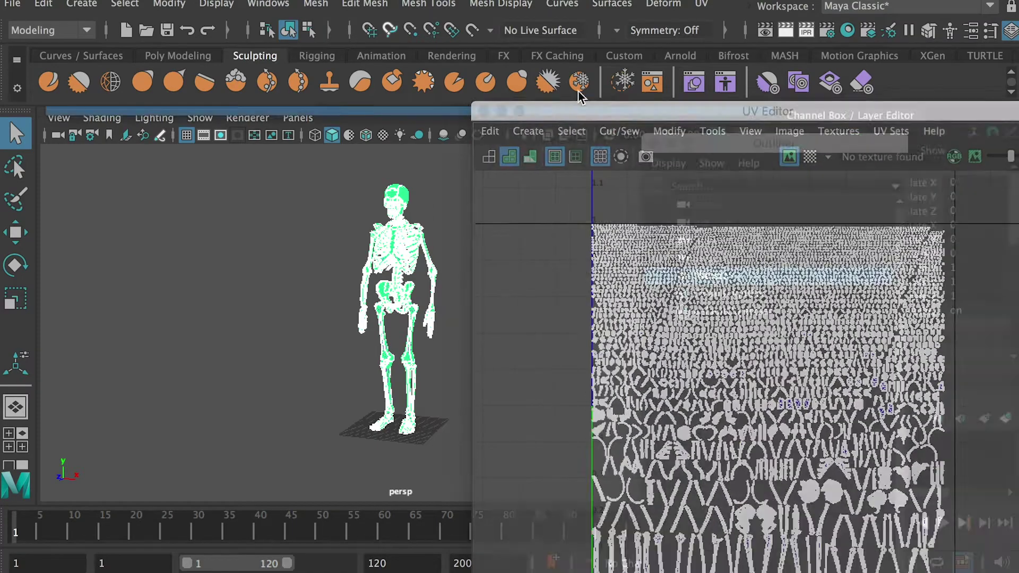
Step: Open the UV Editor and examine the Skeleton's UV layout alongside the mesh from several angles
{"action": "left_click_drag", "start_coordinate": [578, 91], "coordinate": [563, 76]}
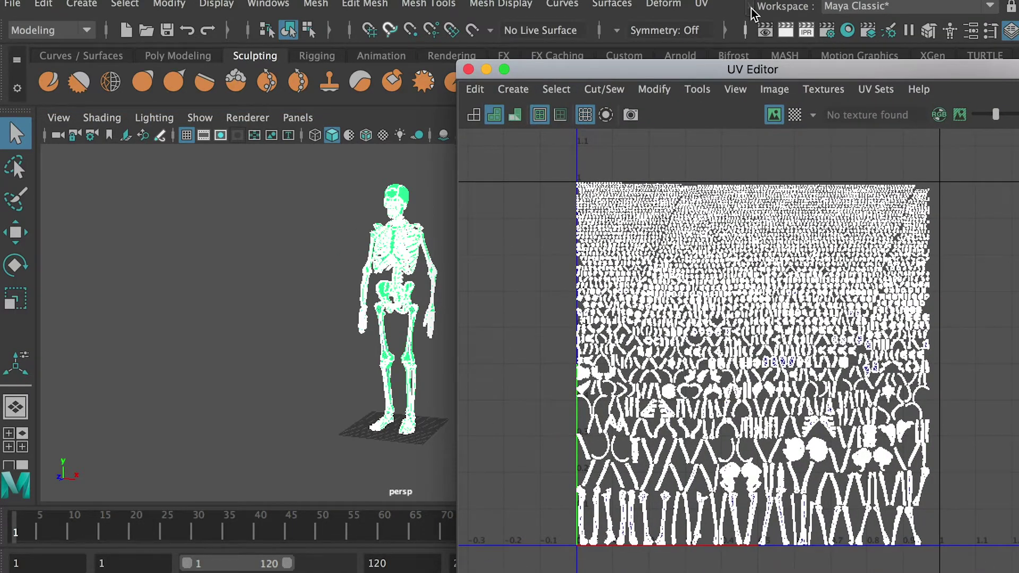
{"action": "left_click", "coordinate": [701, 4]}
{"action": "left_click", "coordinate": [746, 35]}
{"action": "middle_click_drag", "start_coordinate": [349, 250], "coordinate": [223, 255], "text": "alt"}
{"action": "right_click_drag", "start_coordinate": [239, 270], "coordinate": [387, 328], "text": "alt"}
{"action": "middle_click_drag", "start_coordinate": [366, 318], "coordinate": [319, 343], "text": "alt"}
{"action": "right_click_drag", "start_coordinate": [324, 340], "coordinate": [403, 329], "text": "alt"}
{"action": "middle_click_drag", "start_coordinate": [298, 253], "coordinate": [313, 351], "text": "alt"}
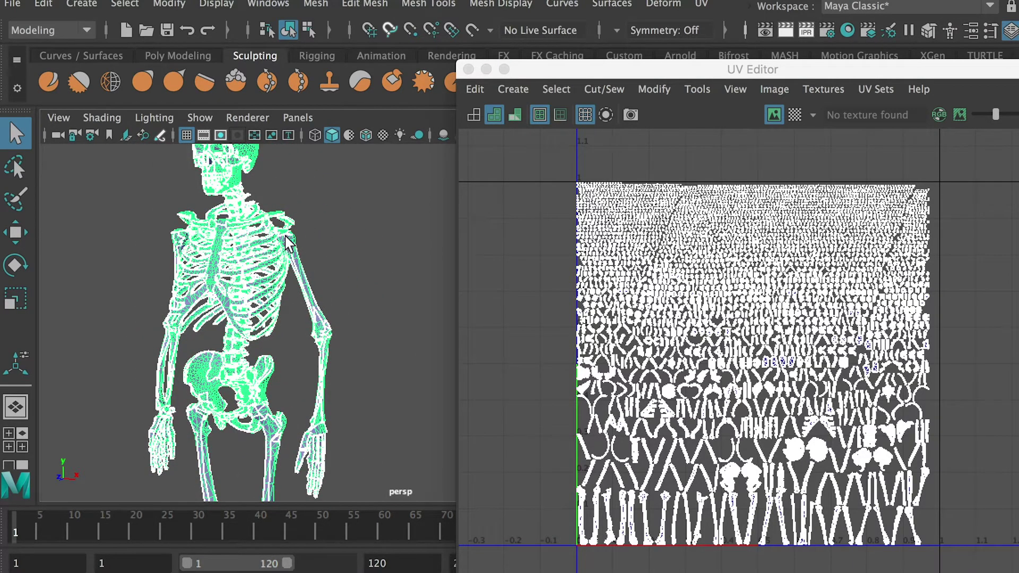
{"action": "left_click_drag", "start_coordinate": [325, 281], "coordinate": [288, 256], "text": "alt"}
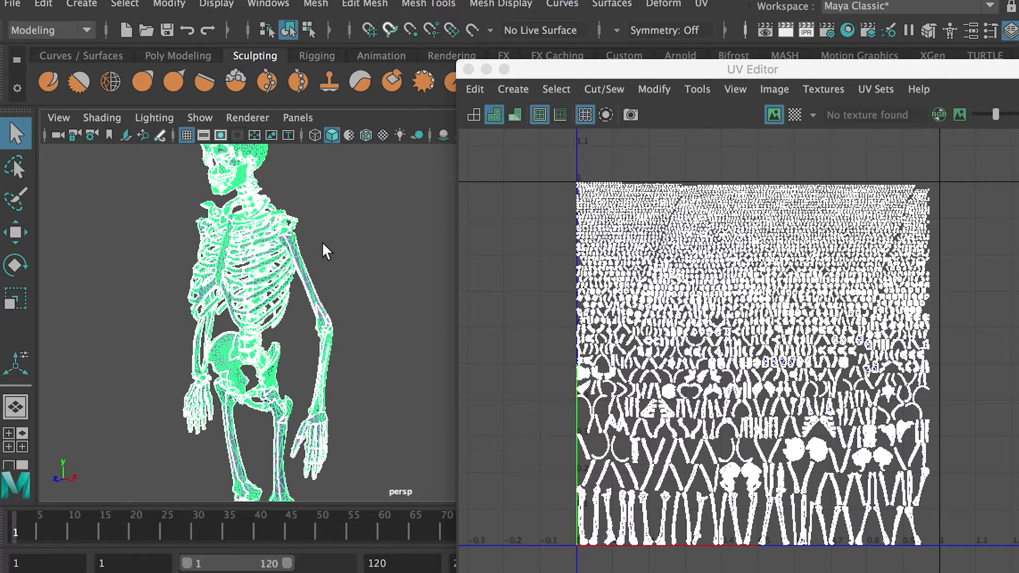
{"action": "left_click_drag", "start_coordinate": [284, 258], "coordinate": [320, 244], "text": "alt"}
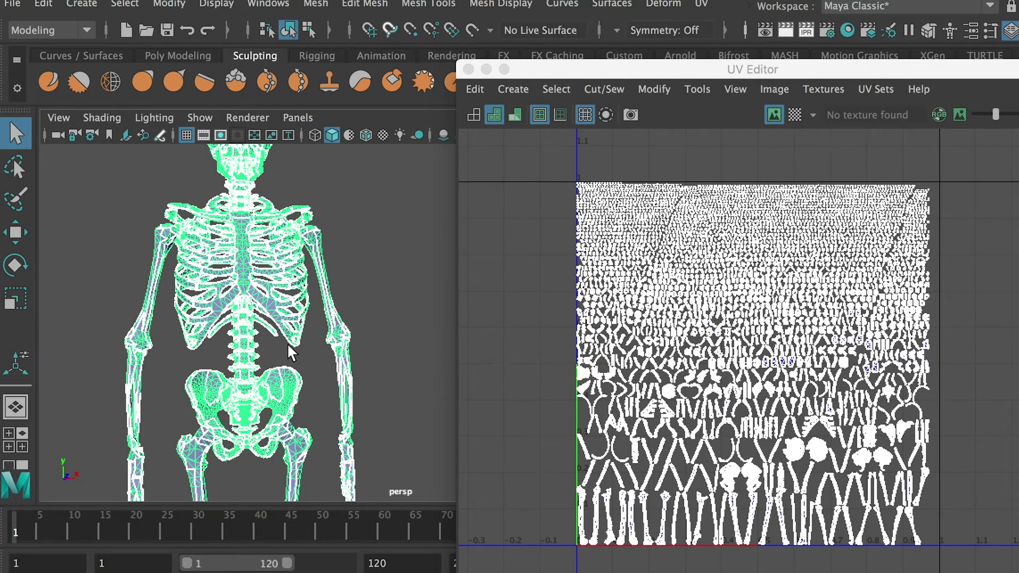
{"action": "left_click_drag", "start_coordinate": [292, 352], "coordinate": [316, 313], "text": "alt"}
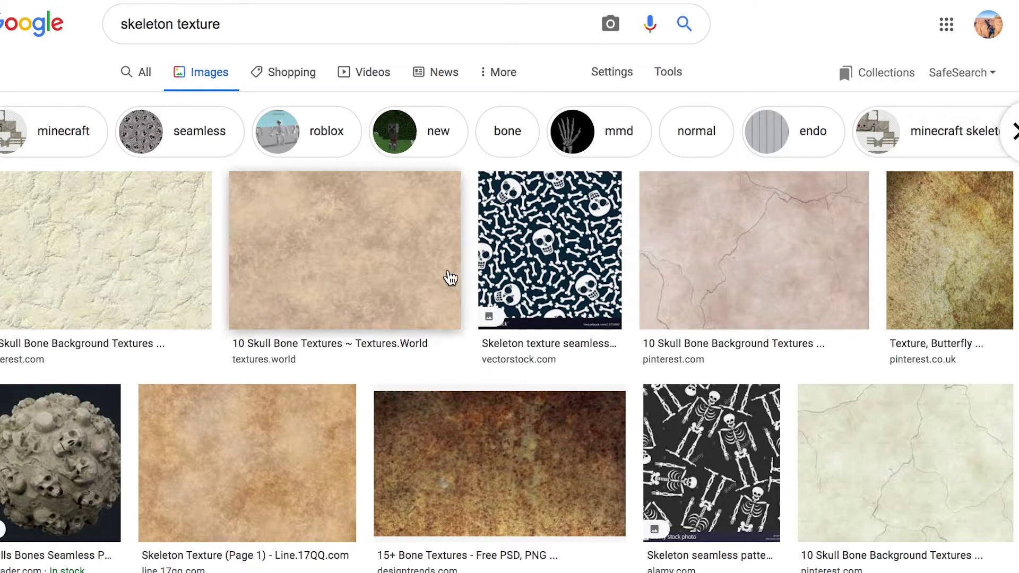
Step: Switch to the browser and save the brown and yellow Butterfly texture from the Google Images results for skeleton texture
{"action": "left_click", "coordinate": [953, 256]}
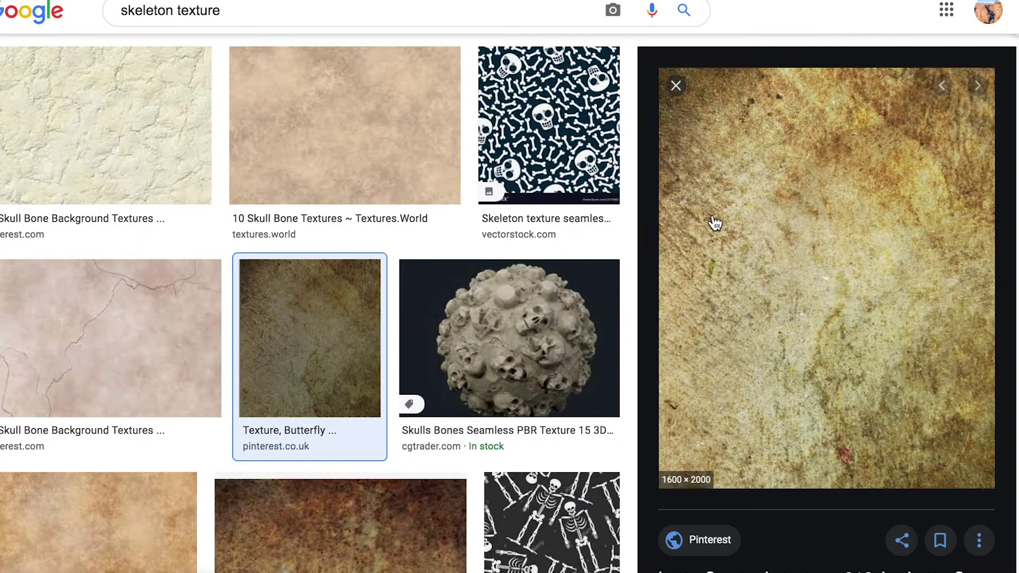
{"action": "scroll", "coordinate": [275, 355], "scroll_direction": "down", "scroll_amount": 2}
{"action": "scroll", "coordinate": [311, 378], "scroll_direction": "up", "scroll_amount": 1}
{"action": "scroll", "coordinate": [325, 384], "scroll_direction": "down", "scroll_amount": 3}
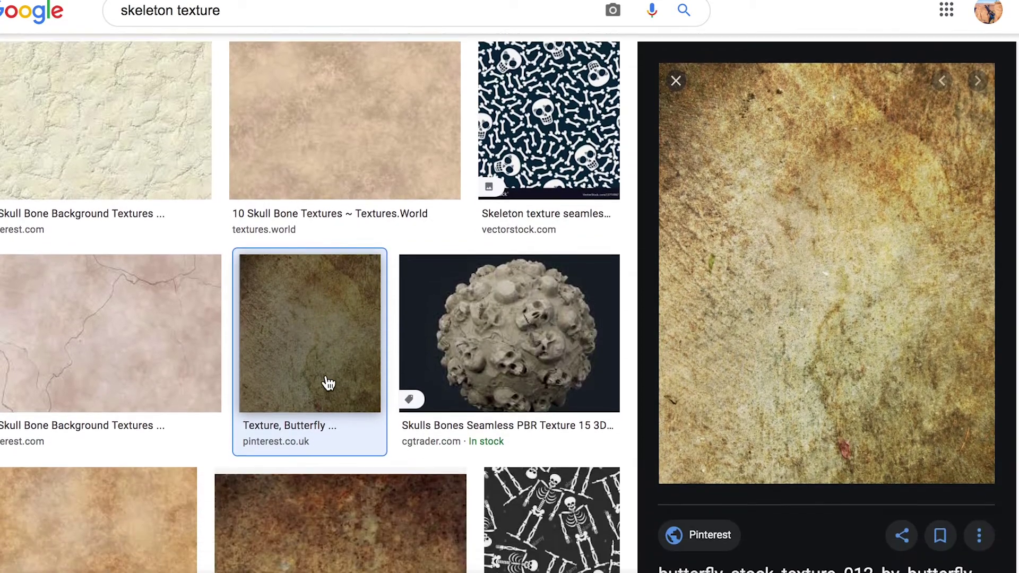
{"action": "right_click", "coordinate": [760, 215]}
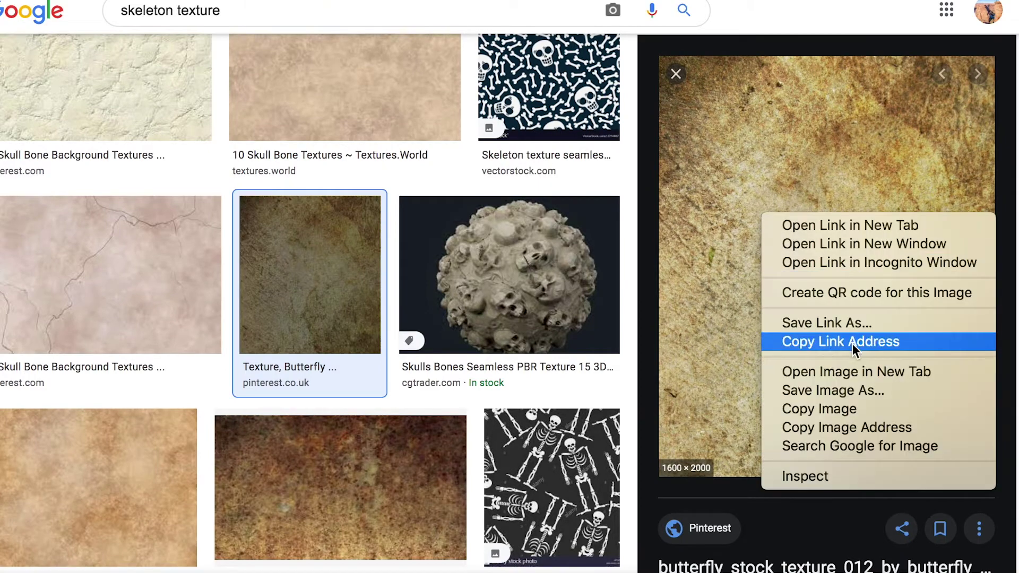
{"action": "left_click", "coordinate": [868, 393]}
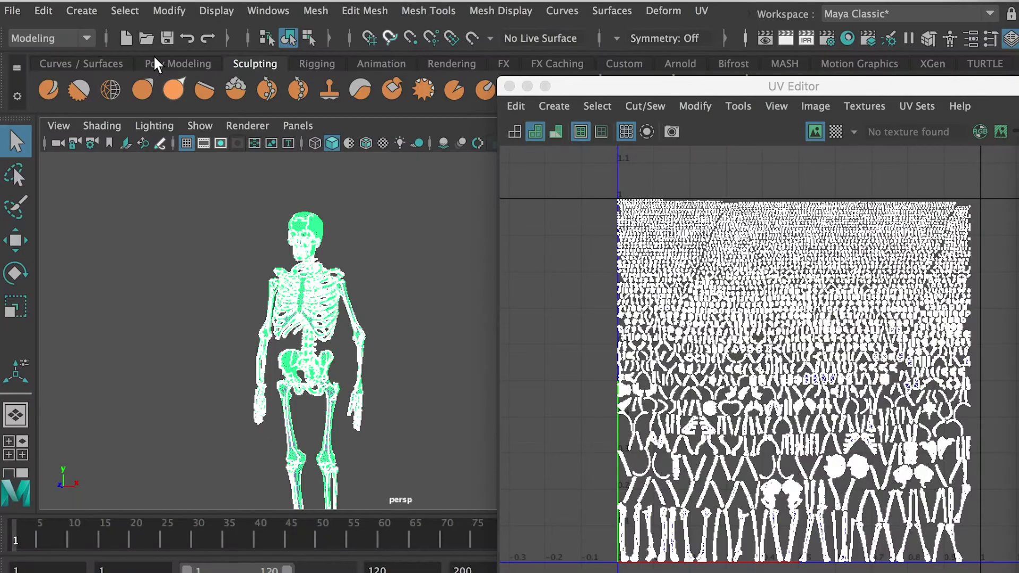
Step: Back in Maya, freeze the Skeleton mesh's transformations and delete its construction history
{"action": "left_click", "coordinate": [169, 11]}
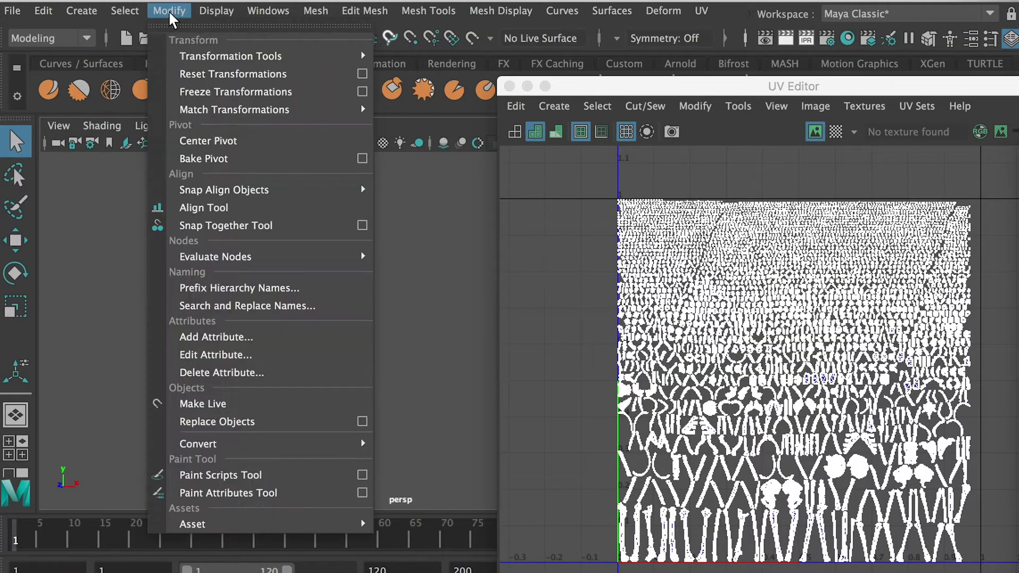
{"action": "left_click", "coordinate": [218, 99]}
{"action": "left_click", "coordinate": [44, 11]}
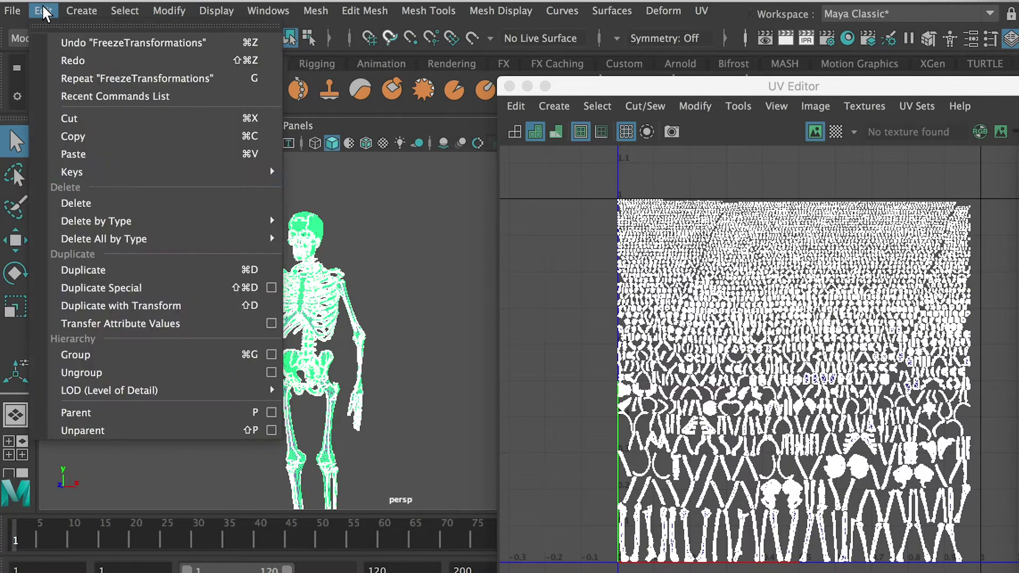
{"action": "mouse_move", "coordinate": [268, 227]}
{"action": "left_click", "coordinate": [348, 221]}
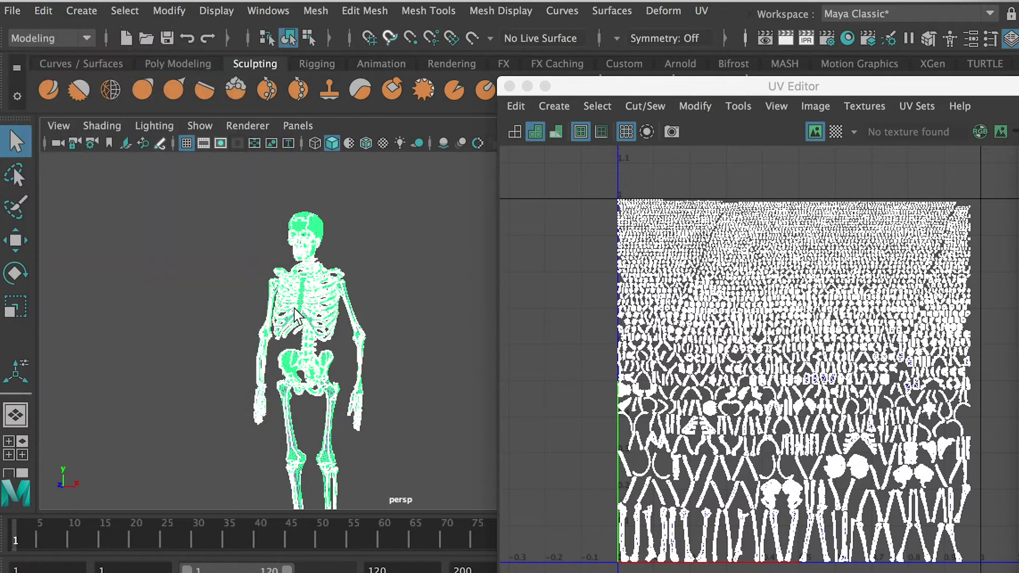
Step: Close the UV Editor and export the selected Skeleton mesh as an FBX named Rigging-Step1 in the project's scenes folder
{"action": "left_click", "coordinate": [510, 86]}
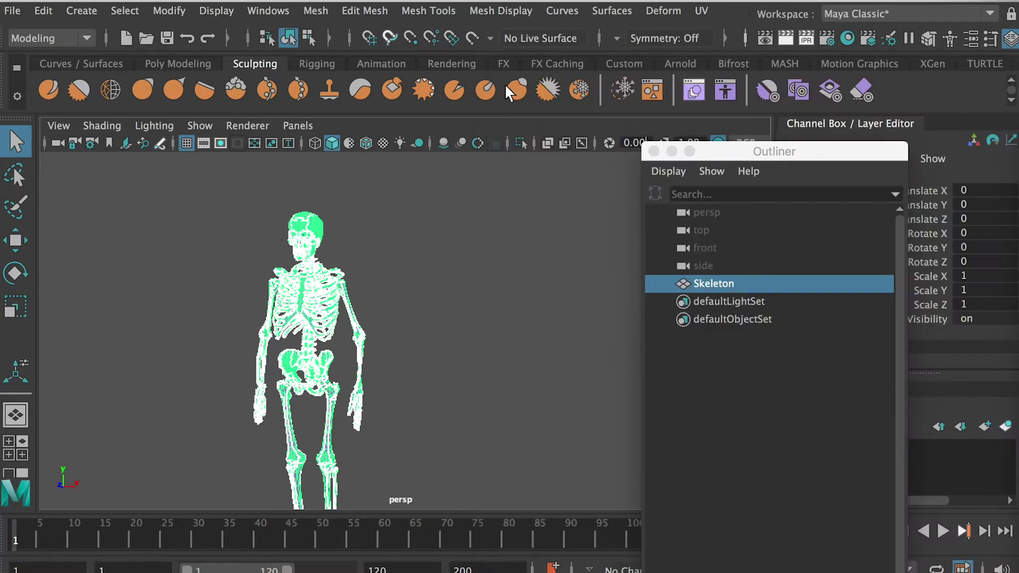
{"action": "left_click_drag", "start_coordinate": [718, 147], "coordinate": [763, 152]}
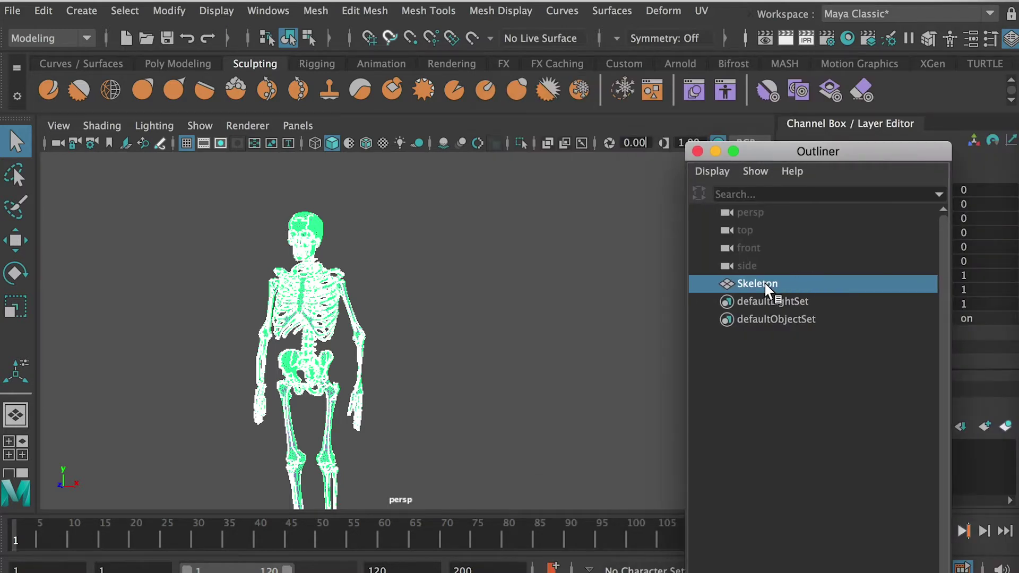
{"action": "left_click", "coordinate": [12, 11]}
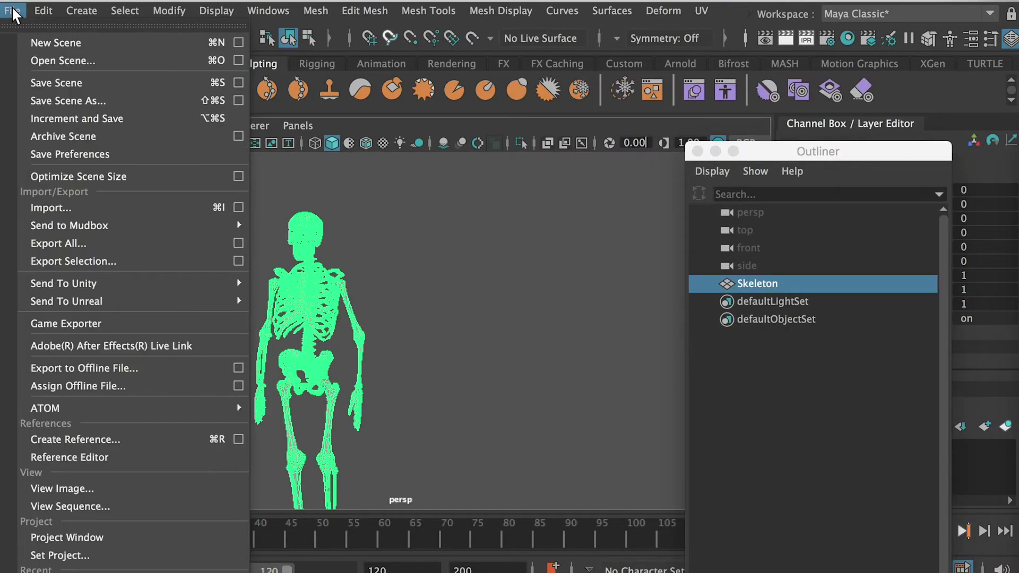
{"action": "left_click", "coordinate": [113, 262]}
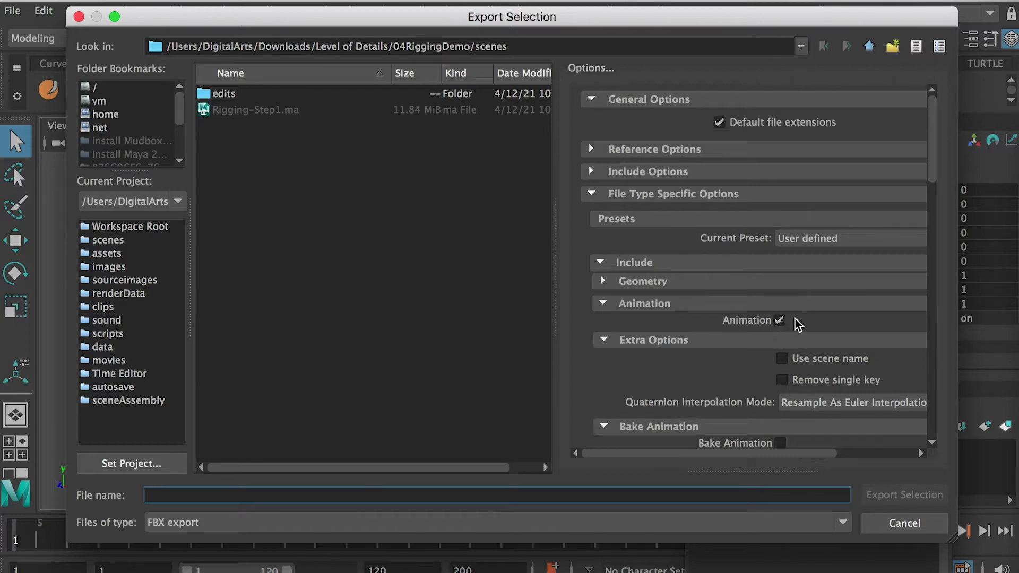
{"action": "type", "text": "Rigging-Step1"}
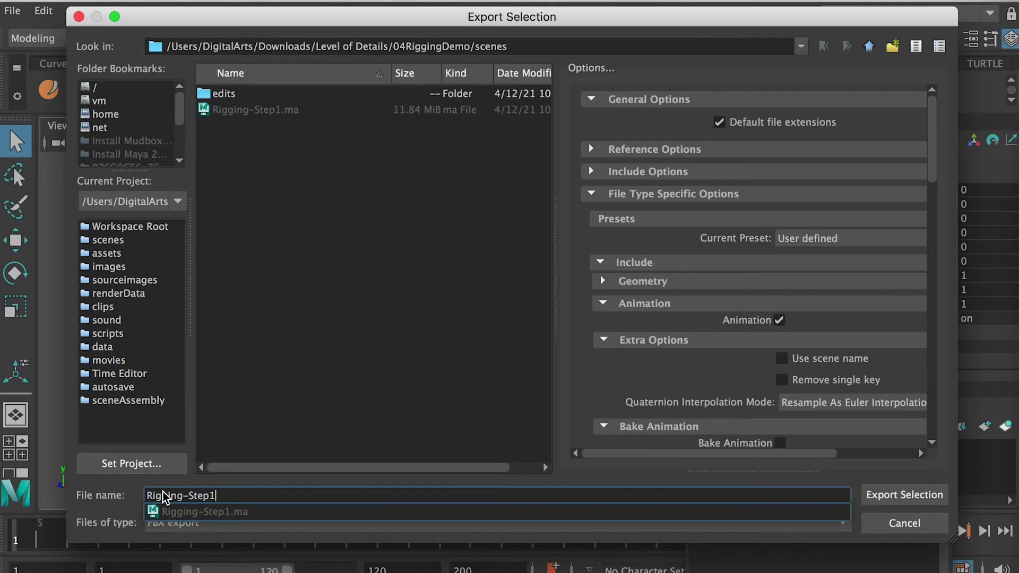
{"action": "left_click", "coordinate": [258, 501]}
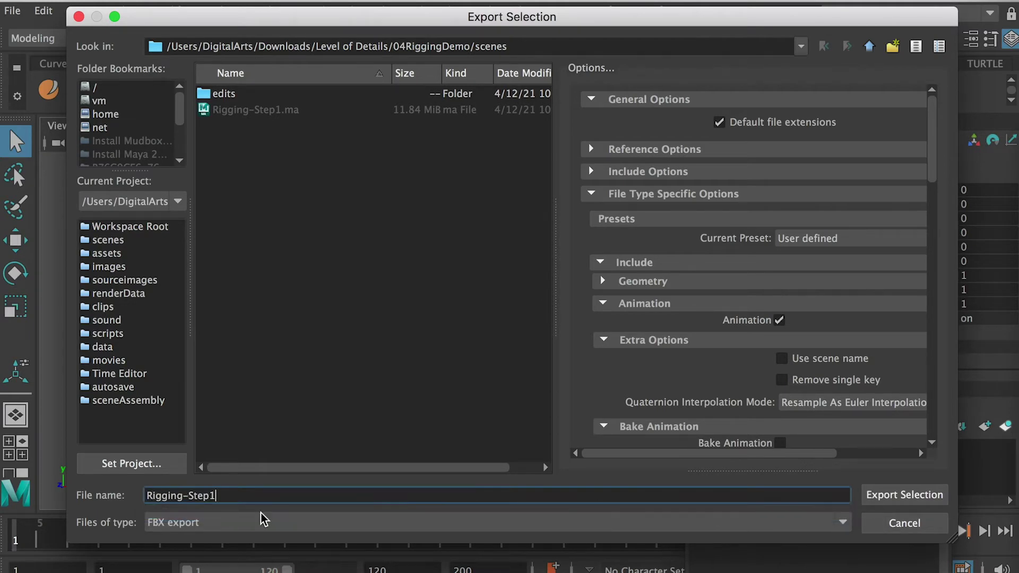
{"action": "left_click", "coordinate": [881, 499]}
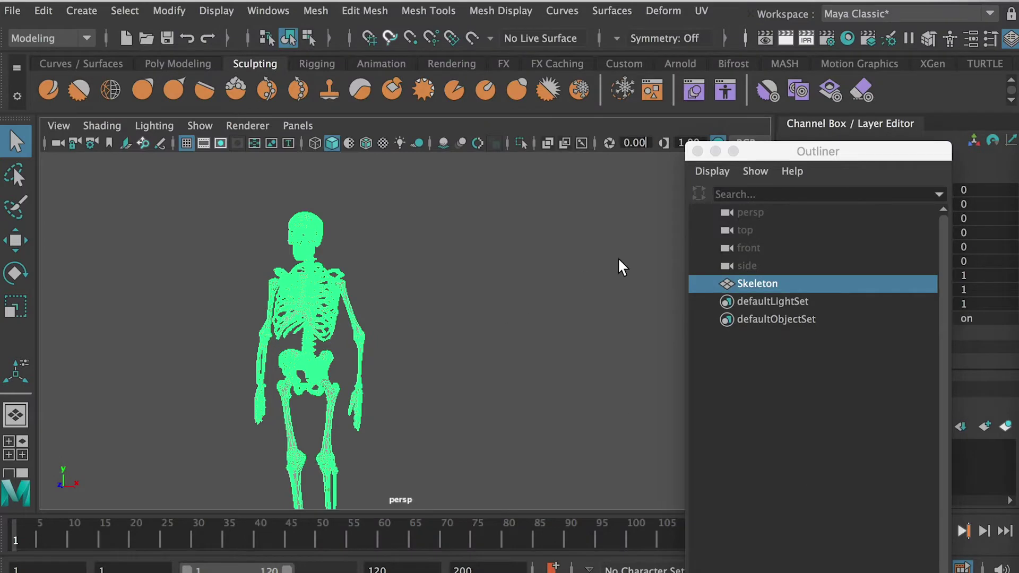
Step: Switch to the browser, highlight the mixamo.com link in the Lesson 23 text and go to the Mixamo page
{"action": "key", "text": "super+Tab"}
{"action": "key", "text": "super+Tab"}
{"action": "left_click", "coordinate": [728, 276]}
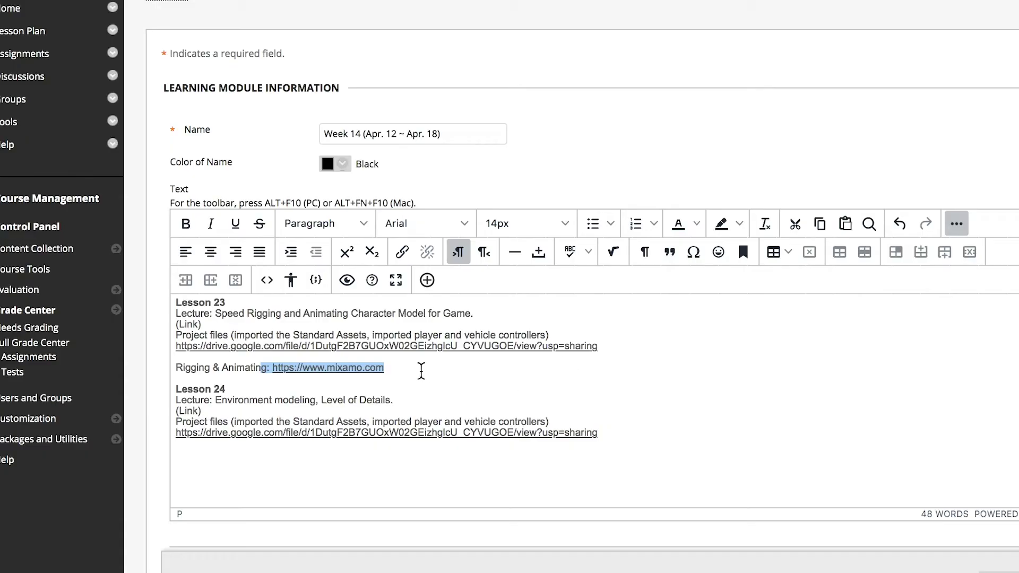
{"action": "left_click", "coordinate": [367, 370]}
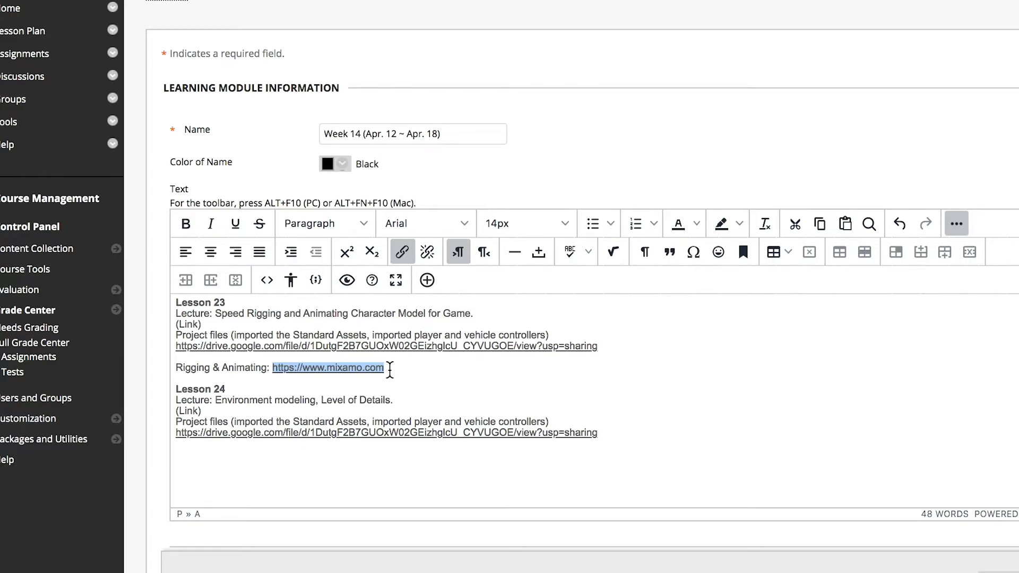
{"action": "key", "text": "ctrl+Tab"}
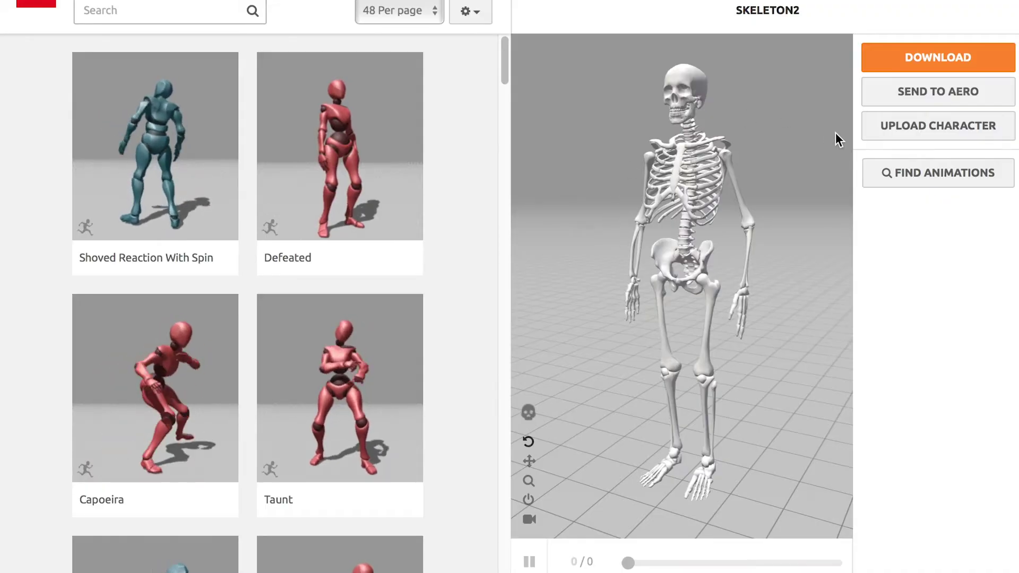
Step: Upload Rigging-Step1.fbx from the project's scenes folder to Mixamo as a new character
{"action": "left_click", "coordinate": [942, 136]}
{"action": "key", "text": "super+Tab"}
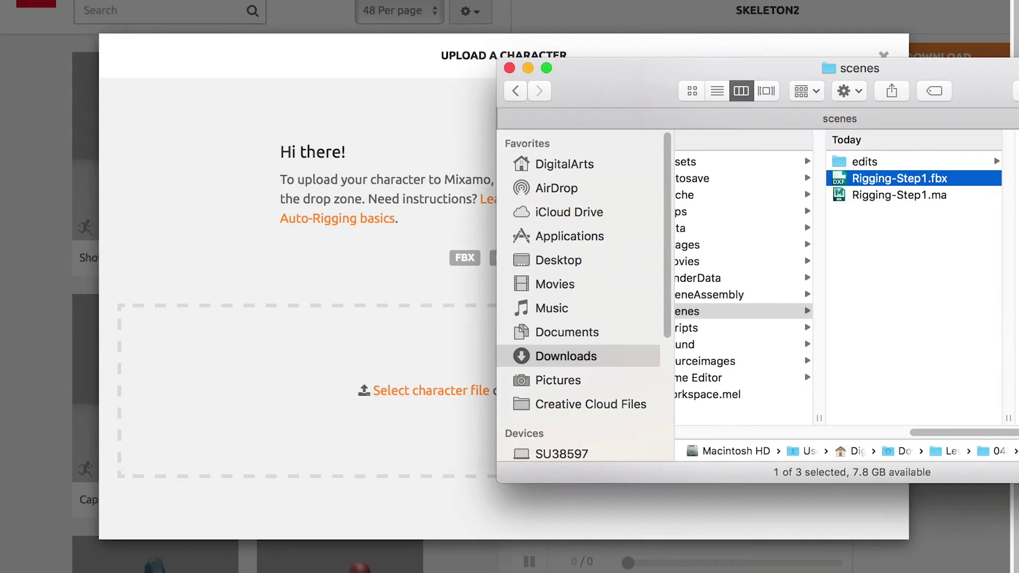
{"action": "left_click_drag", "start_coordinate": [910, 181], "coordinate": [383, 369]}
{"action": "left_click", "coordinate": [384, 370]}
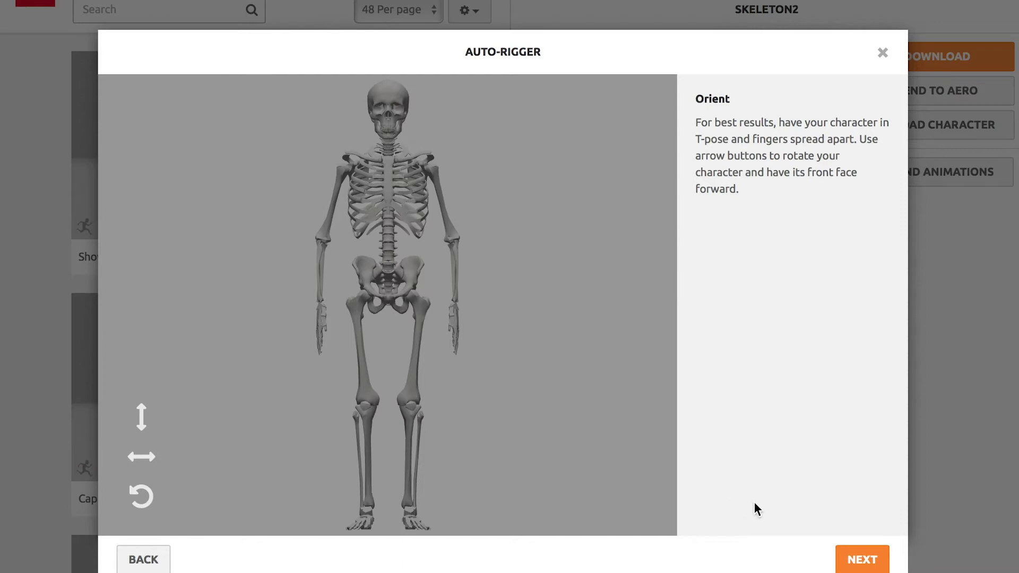
Step: Accept the skeleton's front-facing orientation and place the chin, wrist, elbow, knee and groin markers on it with symmetry
{"action": "left_click", "coordinate": [862, 560]}
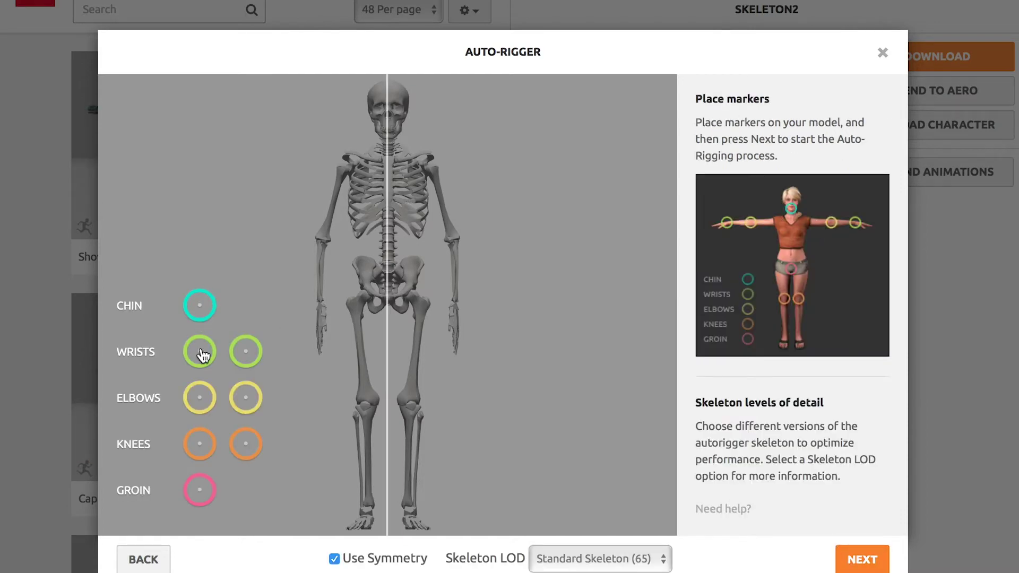
{"action": "mouse_move", "coordinate": [216, 307]}
{"action": "left_mouse_down"}
{"action": "mouse_move", "coordinate": [398, 100]}
{"action": "mouse_move", "coordinate": [387, 126]}
{"action": "left_mouse_up"}
{"action": "mouse_move", "coordinate": [214, 358]}
{"action": "left_mouse_down"}
{"action": "mouse_move", "coordinate": [580, 350]}
{"action": "mouse_move", "coordinate": [269, 214]}
{"action": "mouse_move", "coordinate": [321, 302]}
{"action": "left_mouse_up"}
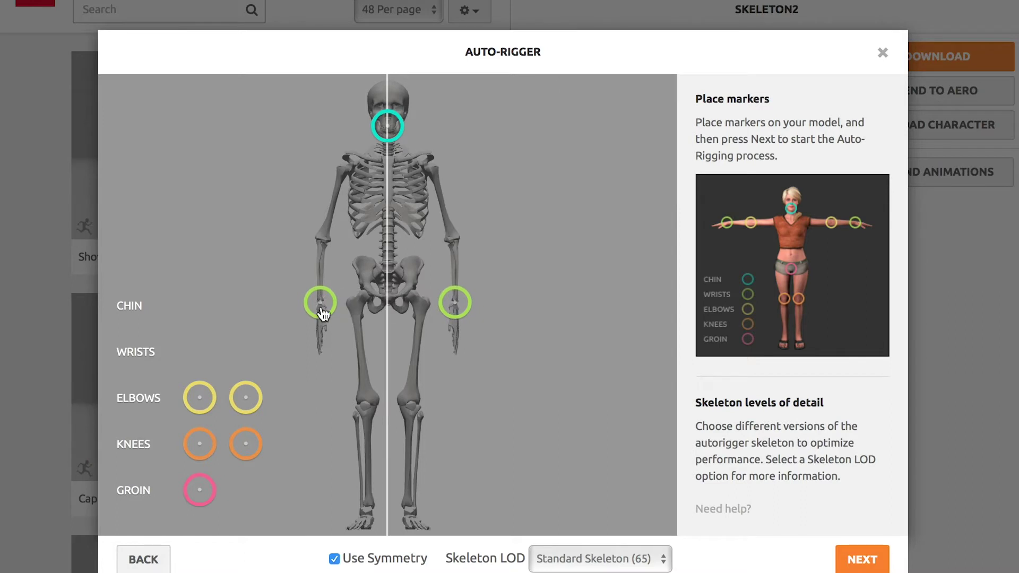
{"action": "mouse_move", "coordinate": [214, 397]}
{"action": "left_mouse_down"}
{"action": "mouse_move", "coordinate": [206, 395]}
{"action": "mouse_move", "coordinate": [284, 240]}
{"action": "mouse_move", "coordinate": [314, 236]}
{"action": "mouse_move", "coordinate": [323, 248]}
{"action": "left_mouse_up"}
{"action": "mouse_move", "coordinate": [202, 443]}
{"action": "left_mouse_down"}
{"action": "mouse_move", "coordinate": [287, 415]}
{"action": "mouse_move", "coordinate": [365, 406]}
{"action": "left_mouse_up"}
{"action": "mouse_move", "coordinate": [202, 495]}
{"action": "left_mouse_down"}
{"action": "mouse_move", "coordinate": [244, 475]}
{"action": "mouse_move", "coordinate": [391, 299]}
{"action": "left_mouse_up"}
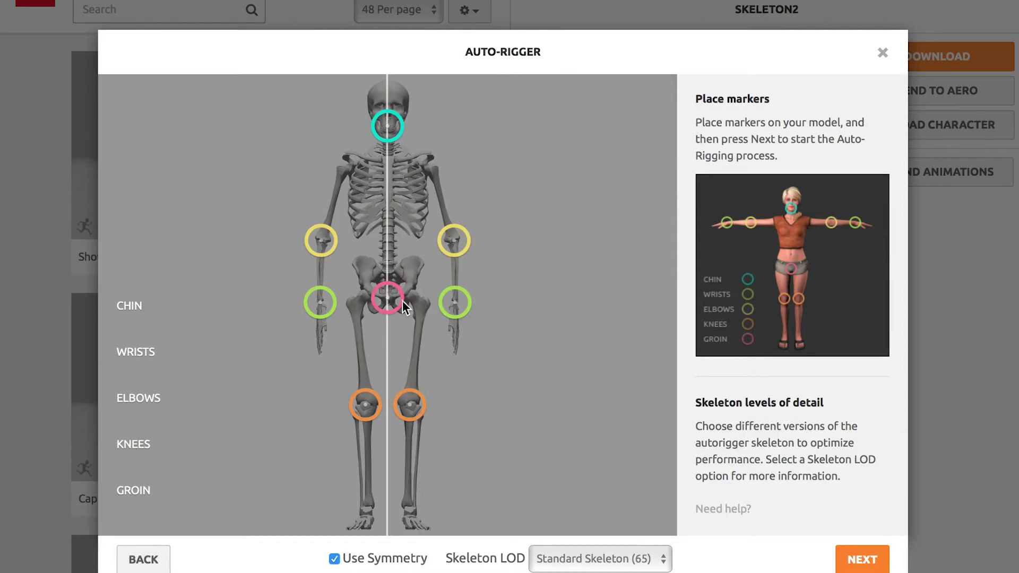
Step: Auto-rig the character with the Standard Skeleton (65) level of detail and accept it in place of the previous character
{"action": "left_click", "coordinate": [665, 556]}
{"action": "left_click", "coordinate": [625, 562]}
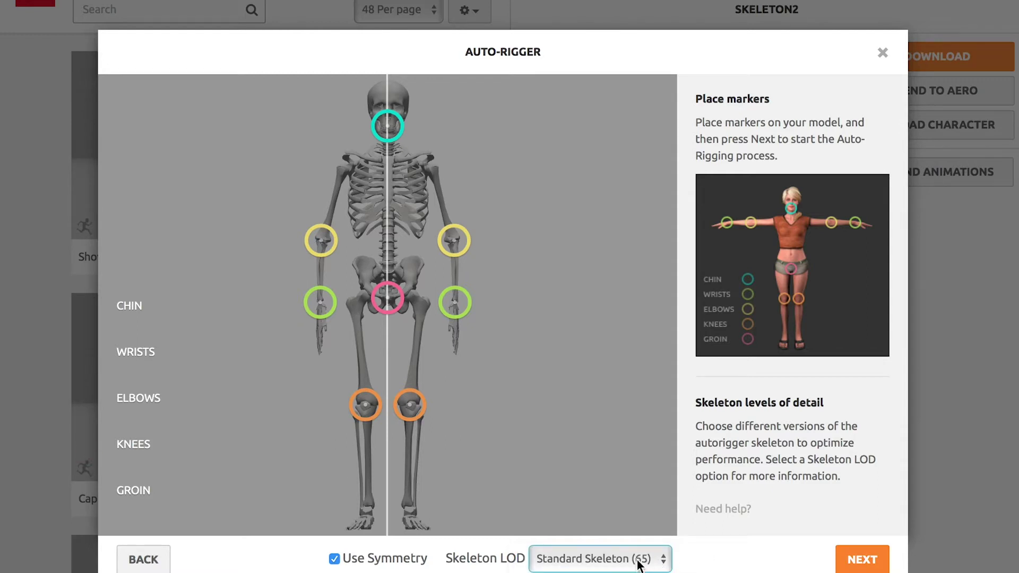
{"action": "left_click", "coordinate": [861, 564]}
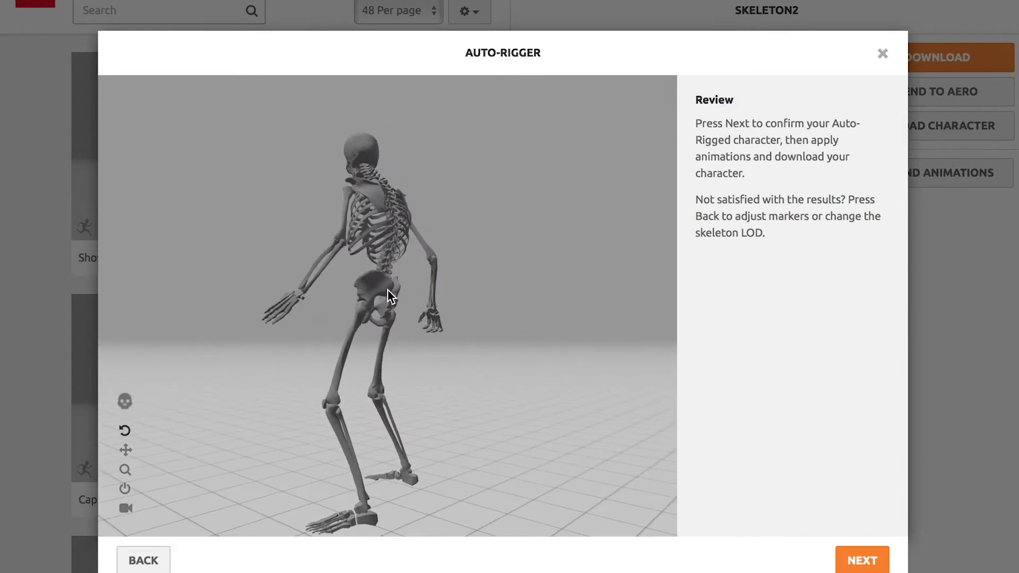
{"action": "left_click", "coordinate": [865, 561]}
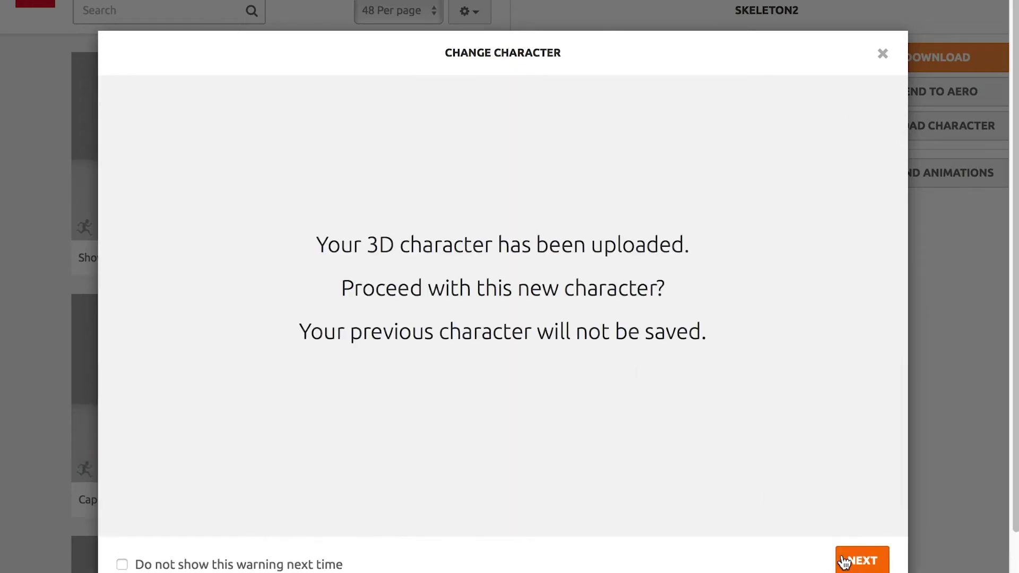
{"action": "left_click", "coordinate": [856, 559]}
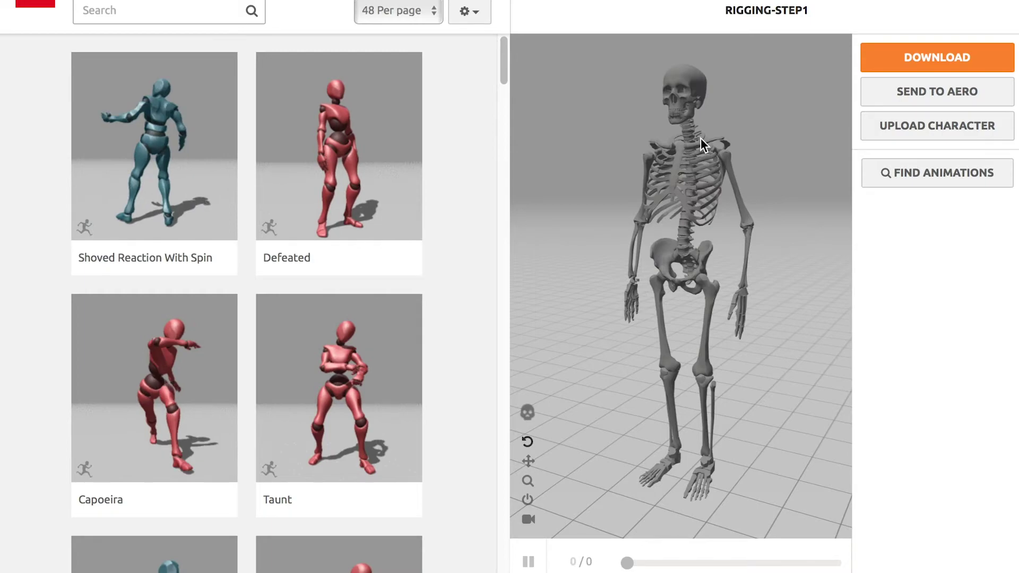
Step: Download the rigged character as FBX Binary (.fbx) in T-pose
{"action": "left_click", "coordinate": [917, 61]}
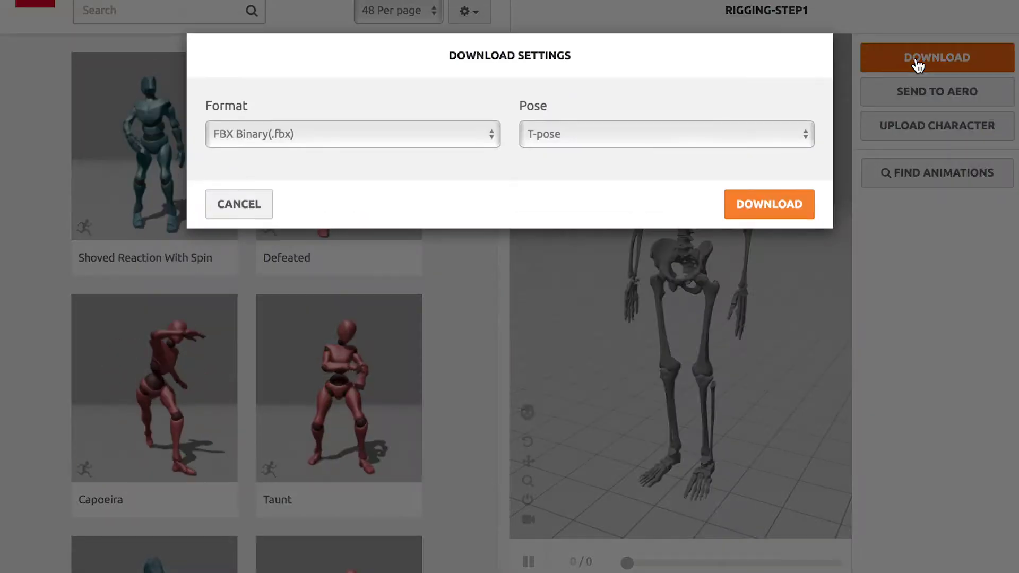
{"action": "left_click", "coordinate": [434, 134]}
{"action": "left_click", "coordinate": [335, 135]}
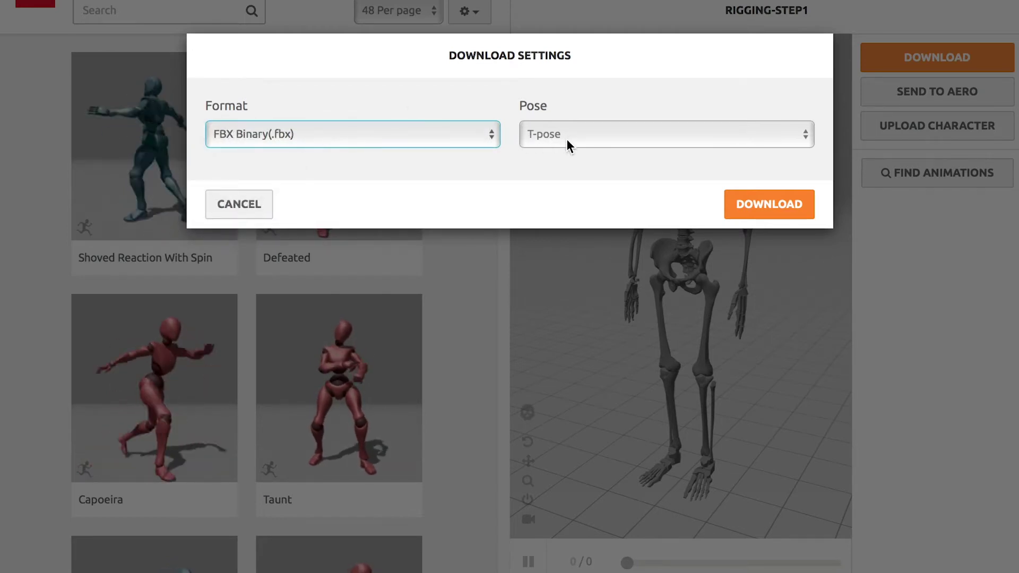
{"action": "left_click", "coordinate": [537, 133]}
{"action": "left_click", "coordinate": [595, 123]}
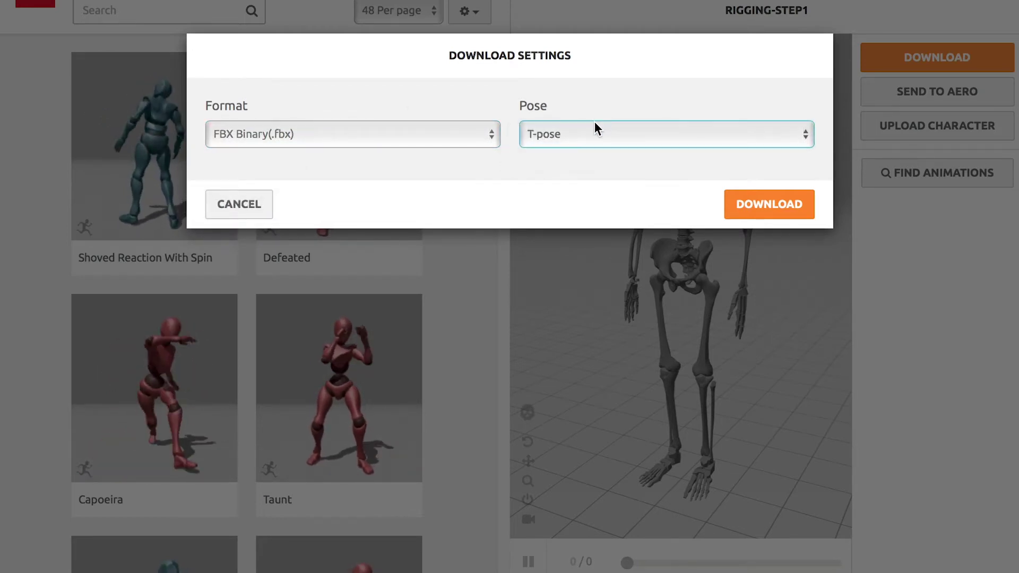
{"action": "left_click", "coordinate": [787, 207]}
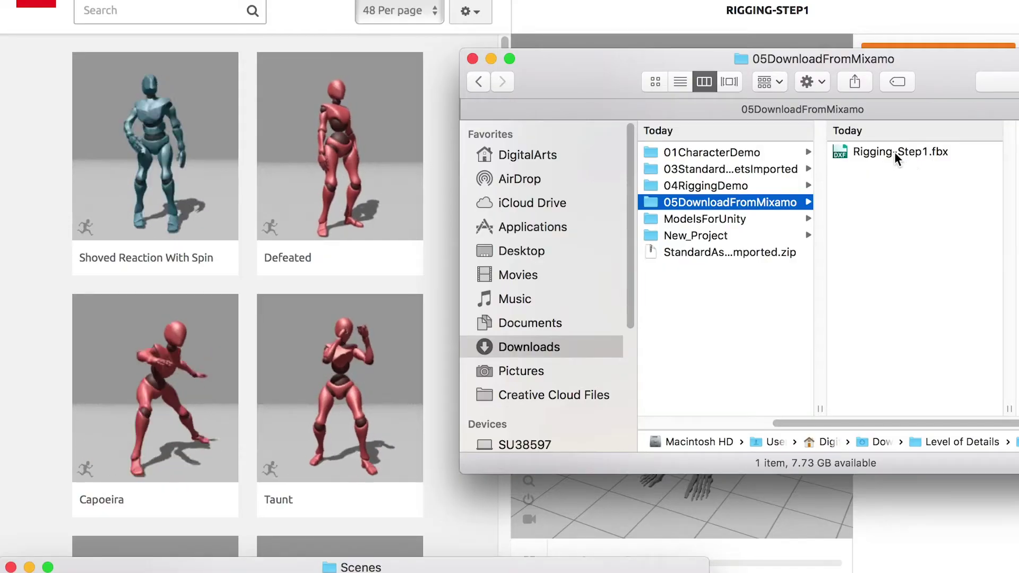
Step: Rename the downloaded Rigging-Step1.fbx in the 05DownloadFromMixamo folder to Skeleton-Tpose.fbx
{"action": "left_click", "coordinate": [898, 151]}
{"action": "key", "text": "Return"}
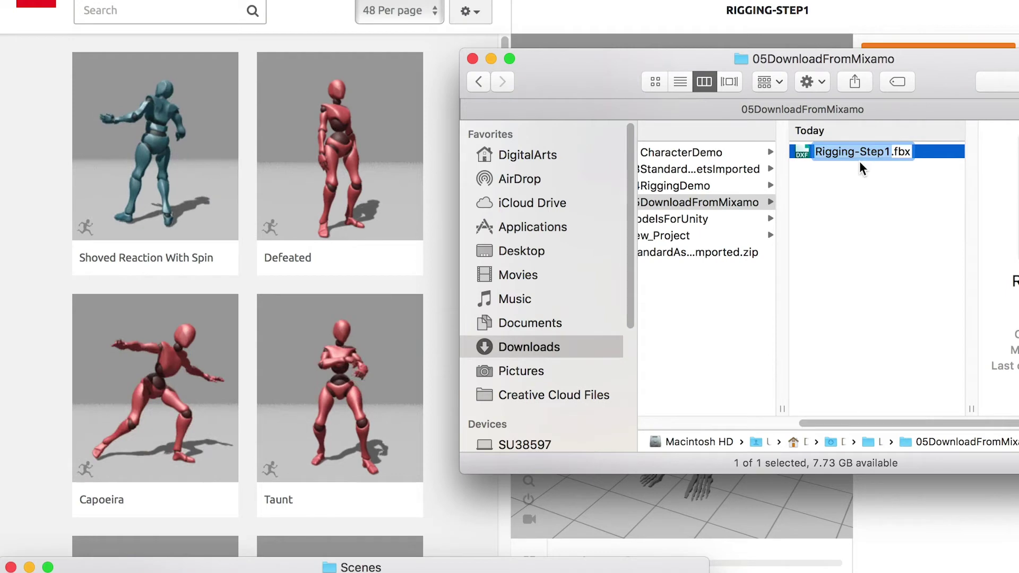
{"action": "type", "text": "Skeleto"}
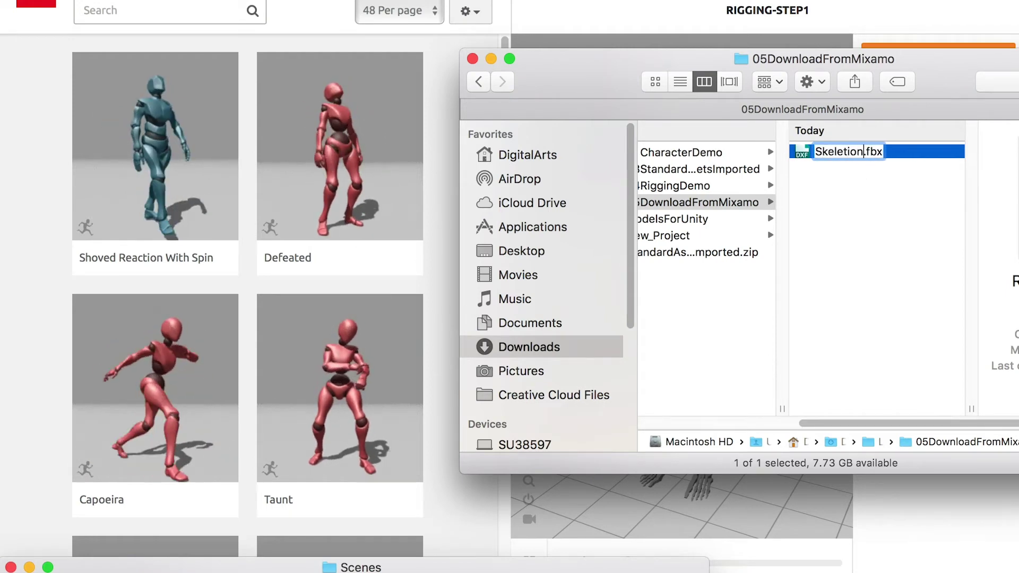
{"action": "type", "text": "n-T"}
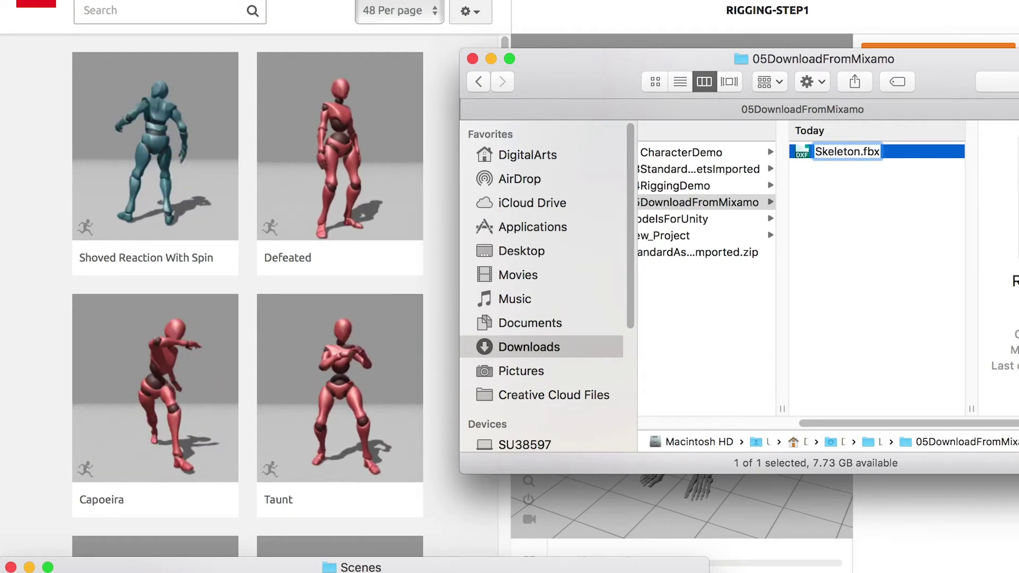
{"action": "type", "text": "pose"}
{"action": "key", "text": "Return"}
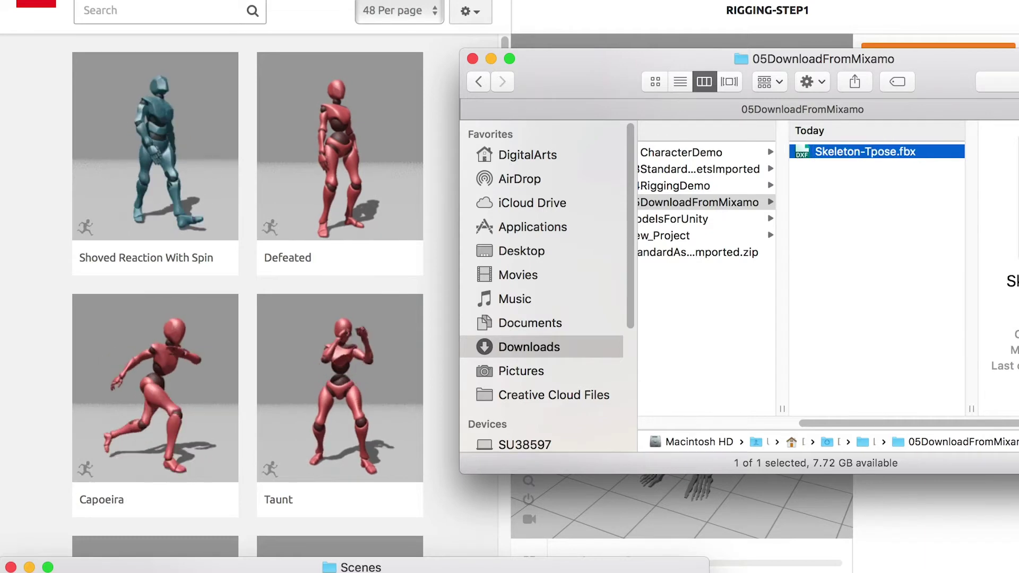
Step: Back in Mixamo, search the animations for "walk" and apply Crouched Walking to the skeleton with In Place enabled
{"action": "left_click", "coordinate": [611, 40]}
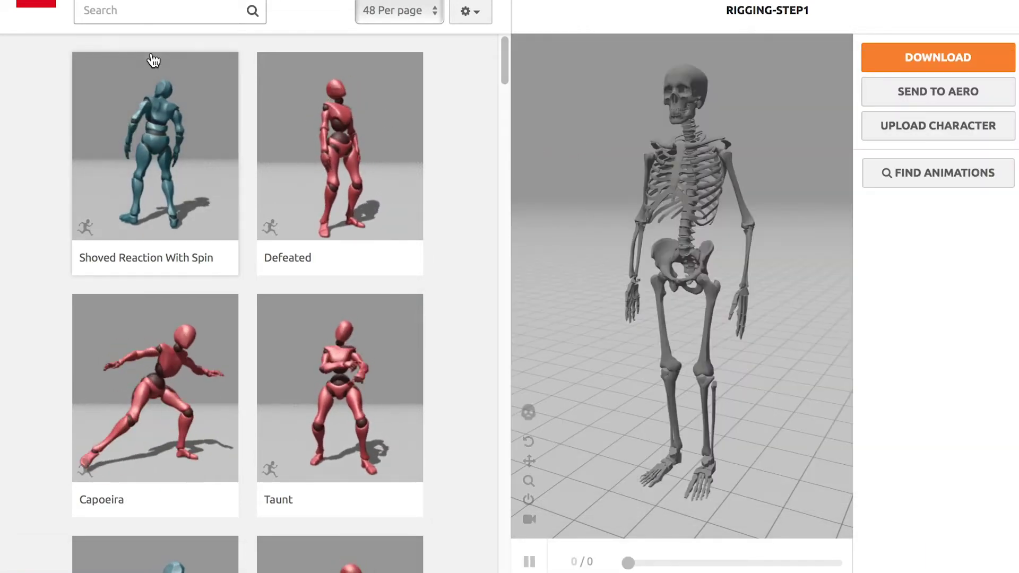
{"action": "left_click", "coordinate": [154, 11]}
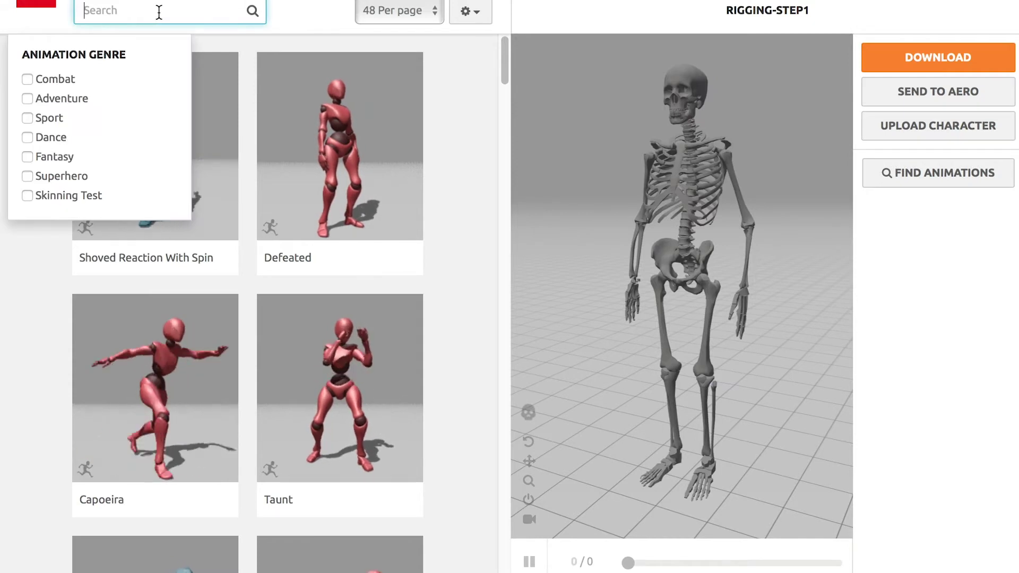
{"action": "type", "text": "walk"}
{"action": "key", "text": "Return"}
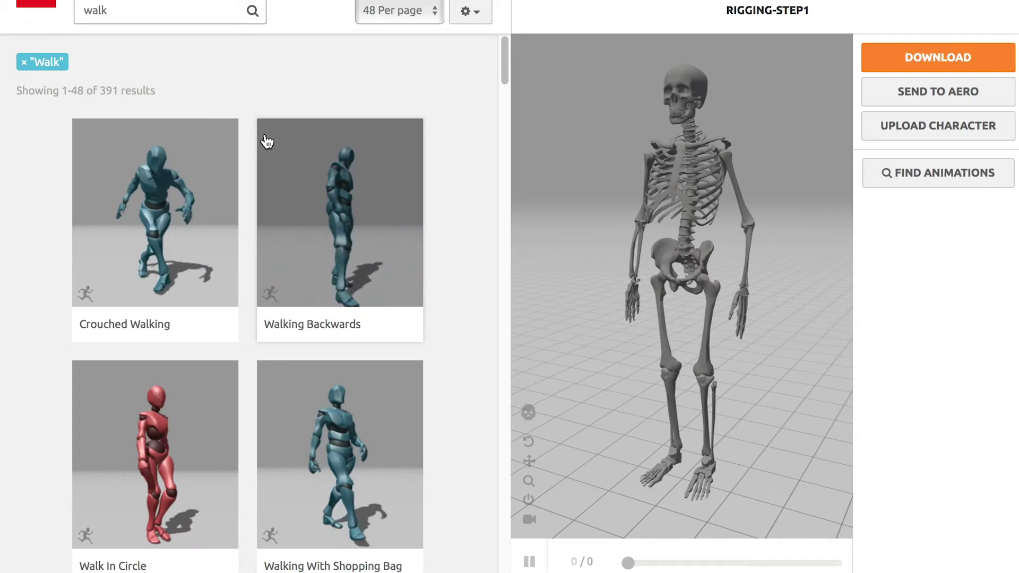
{"action": "left_click", "coordinate": [164, 214]}
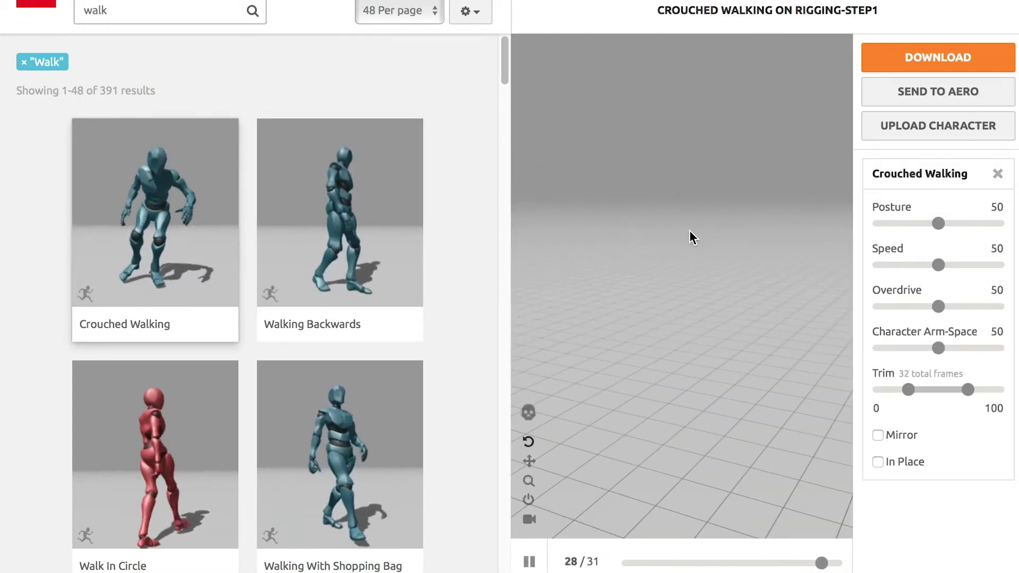
{"action": "left_click", "coordinate": [877, 462]}
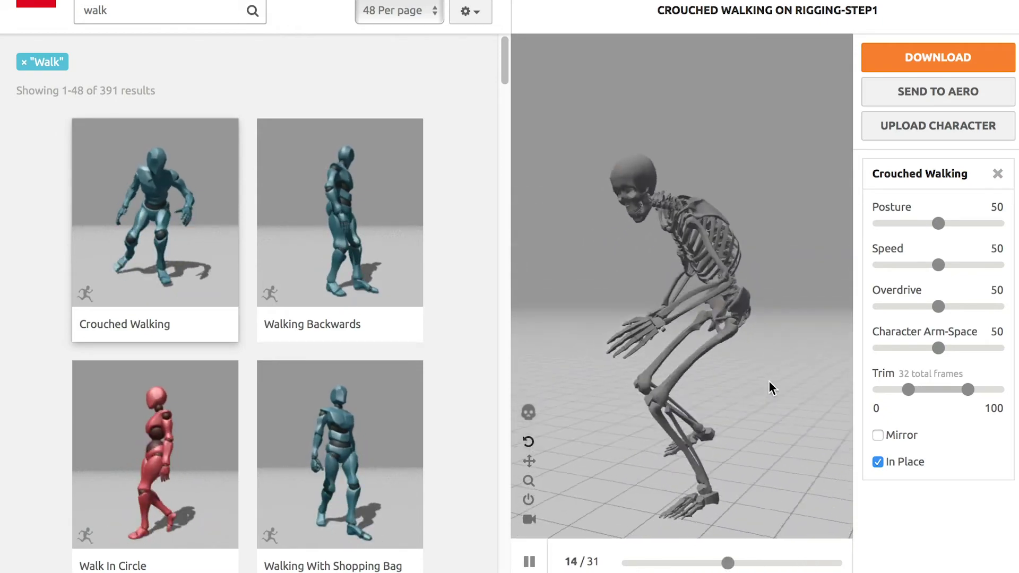
Step: Download the Crouched Walking animation as FBX Binary (.fbx), Without Skin, at 60 frames per second with no keyframe reduction
{"action": "left_click", "coordinate": [920, 60]}
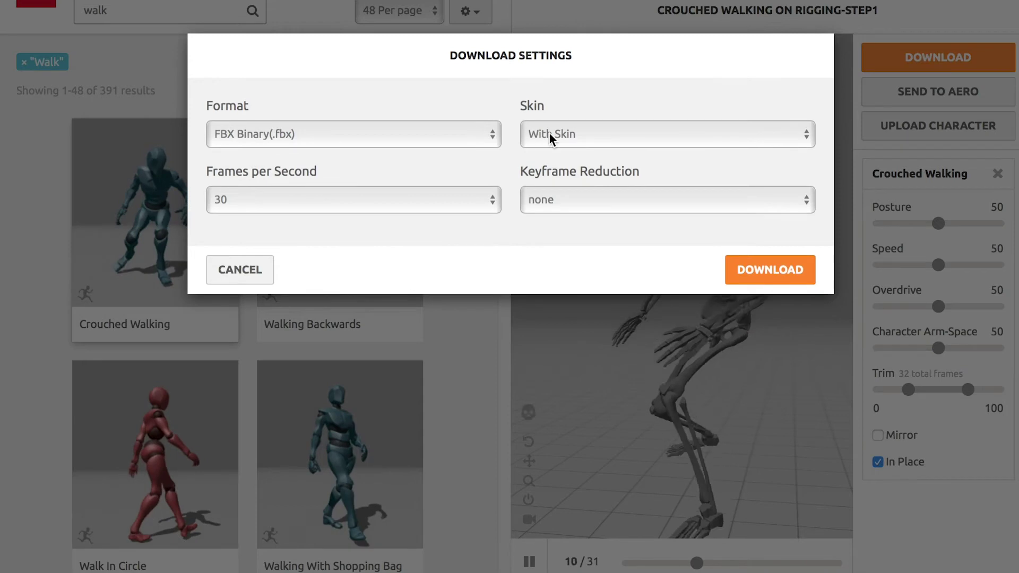
{"action": "left_click", "coordinate": [557, 130]}
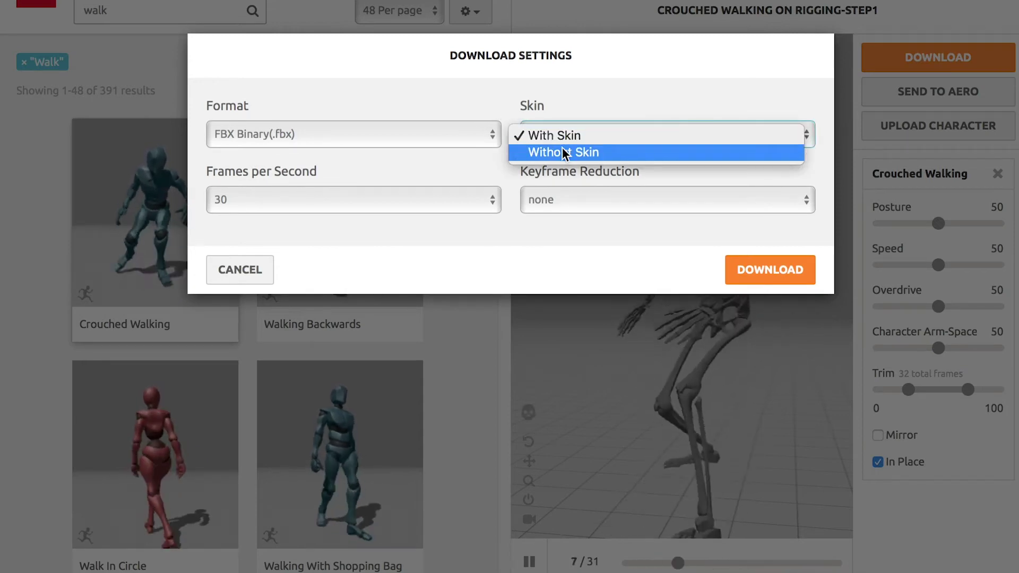
{"action": "left_click", "coordinate": [562, 152]}
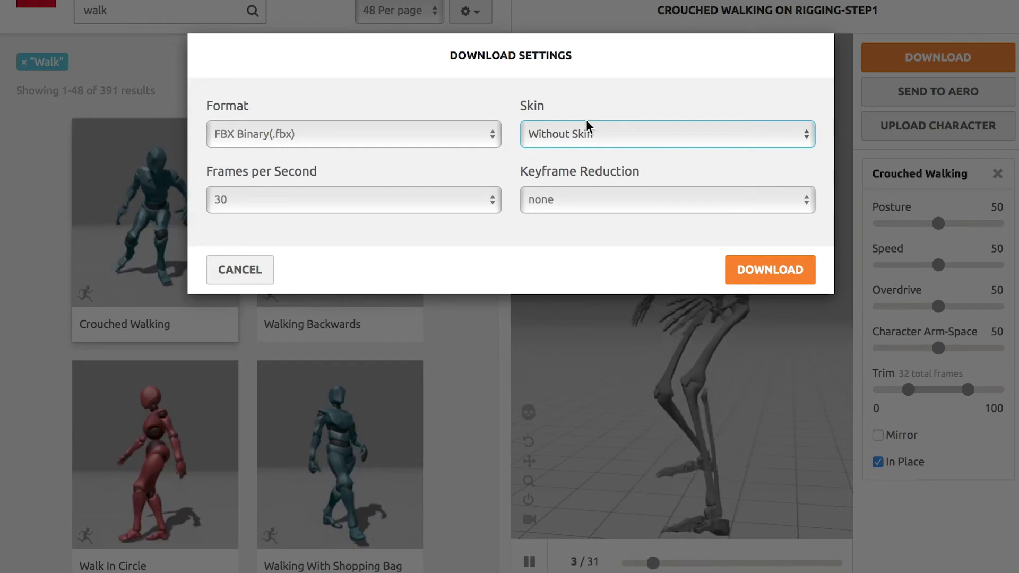
{"action": "left_click", "coordinate": [331, 199]}
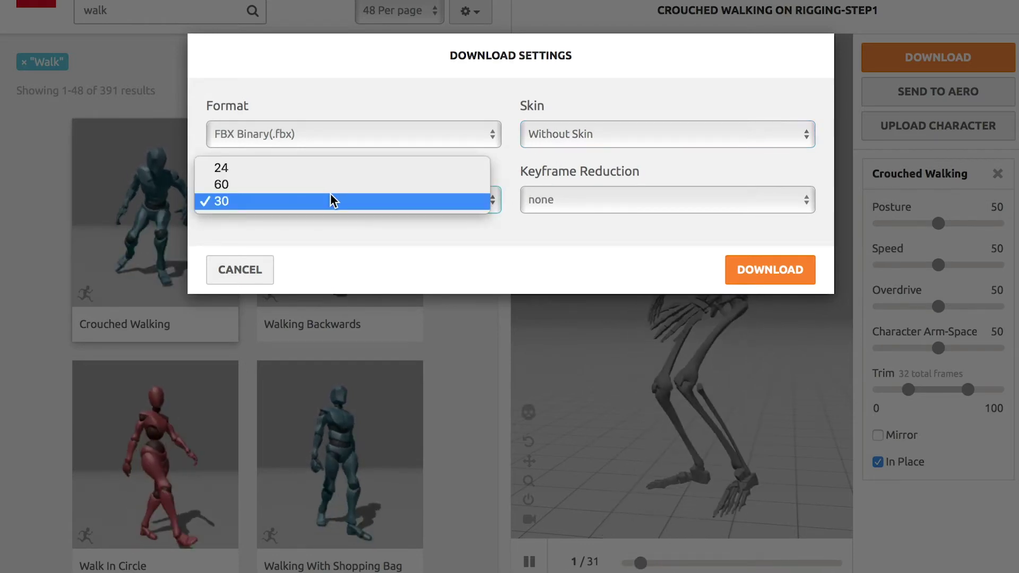
{"action": "left_click", "coordinate": [310, 184]}
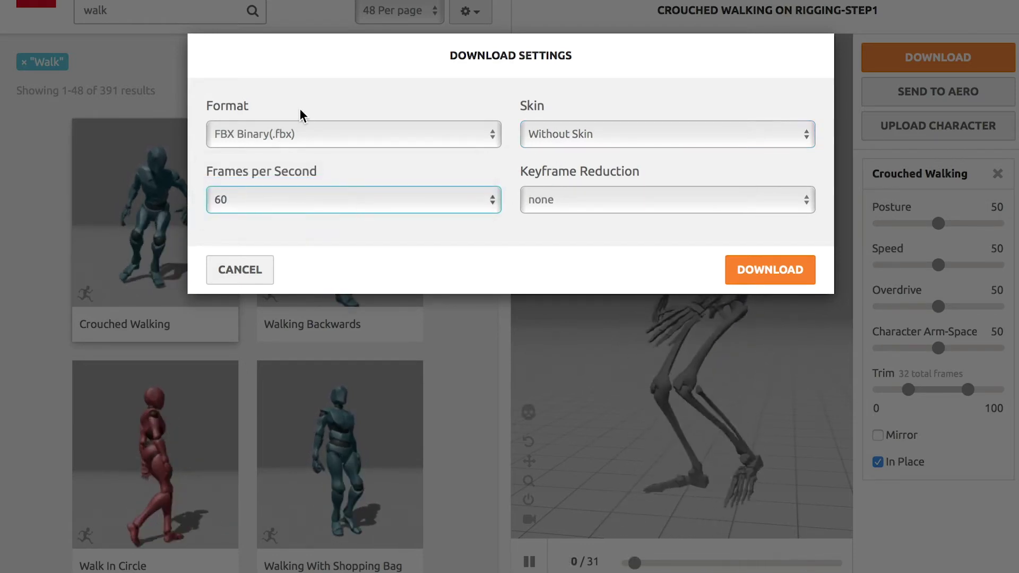
{"action": "left_click", "coordinate": [320, 136]}
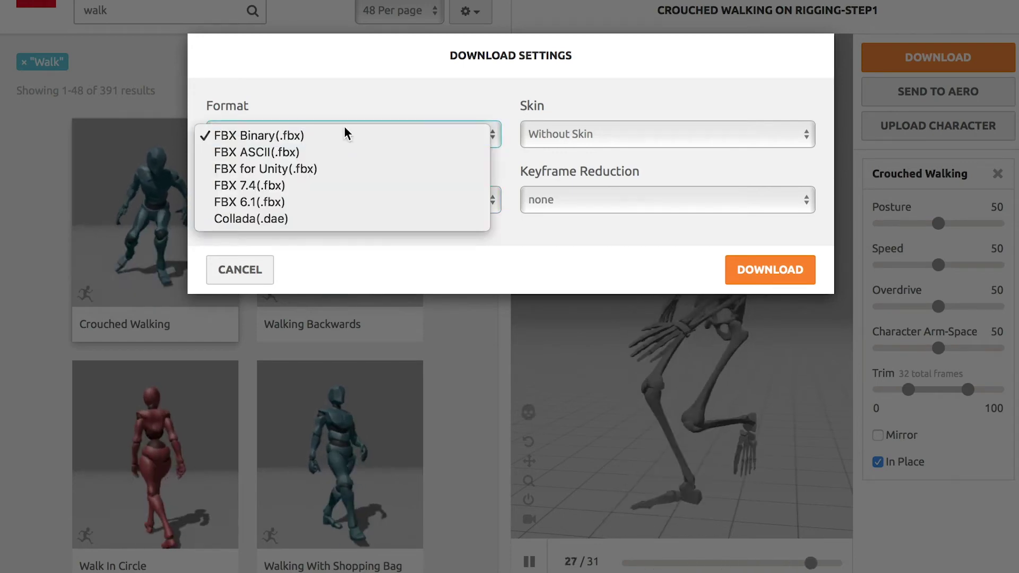
{"action": "left_click", "coordinate": [293, 135]}
{"action": "left_click", "coordinate": [635, 200]}
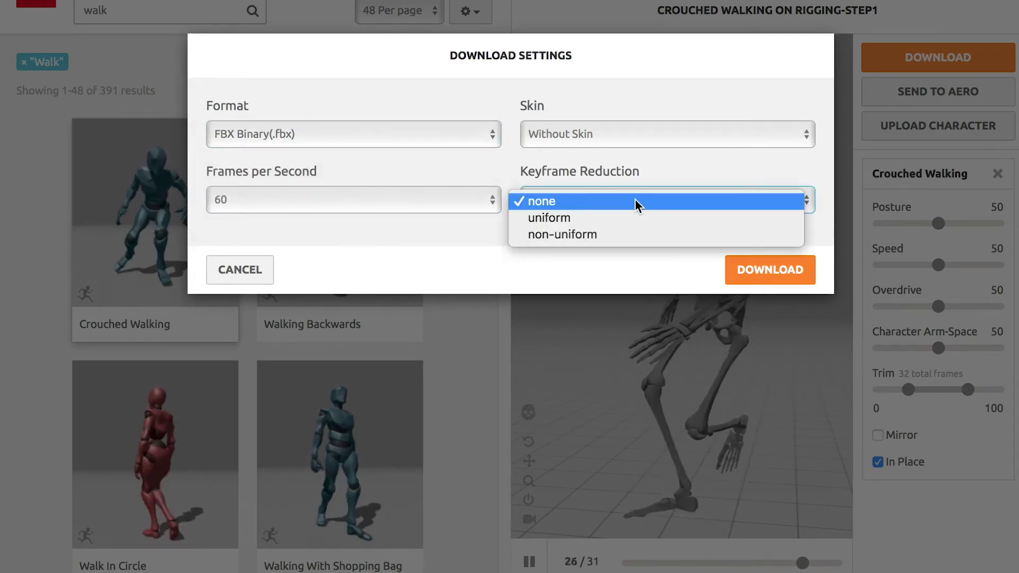
{"action": "left_click", "coordinate": [668, 205]}
{"action": "left_click", "coordinate": [766, 270]}
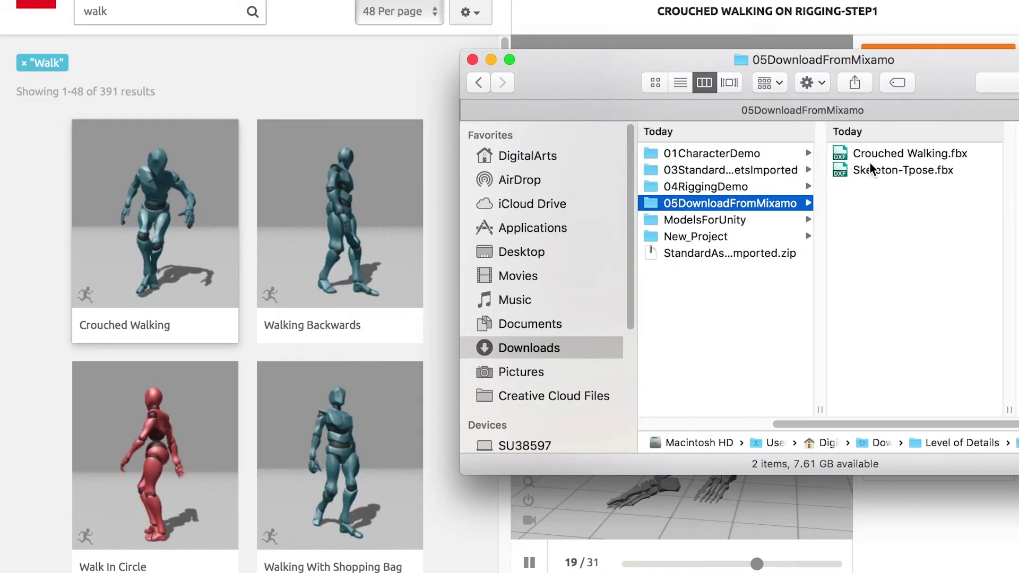
Step: Rename the downloaded Crouched Walking.fbx in the 05DownloadFromMixamo folder to SkeletonWalk.fbx
{"action": "left_click", "coordinate": [884, 153]}
{"action": "left_click", "coordinate": [869, 155]}
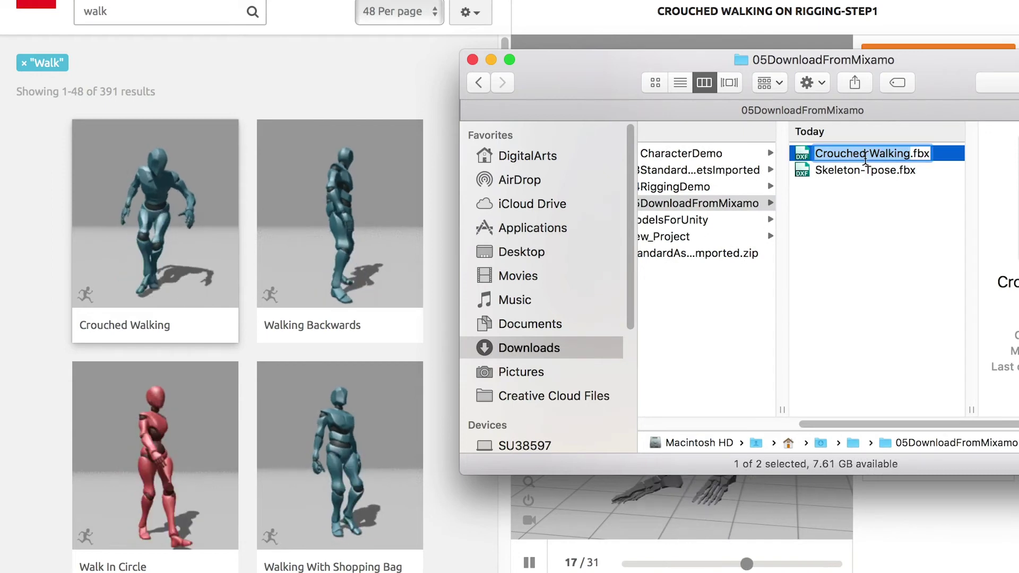
{"action": "type", "text": "SkeletonWalk"}
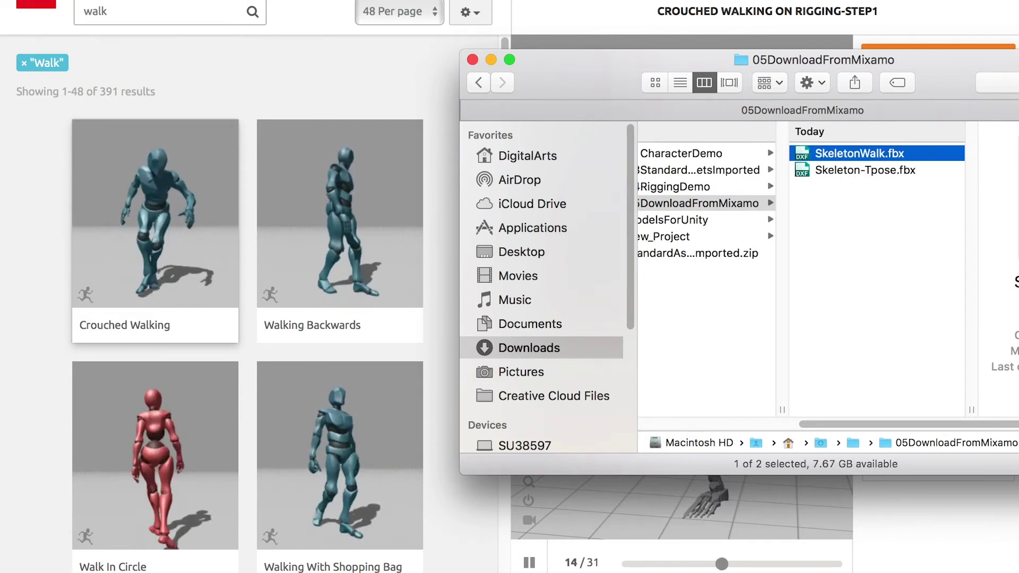
{"action": "key", "text": "Return"}
Step: Back in Mixamo, search the animations for "death" and apply Standing React Death Backward to the skeleton
{"action": "left_click", "coordinate": [137, 39]}
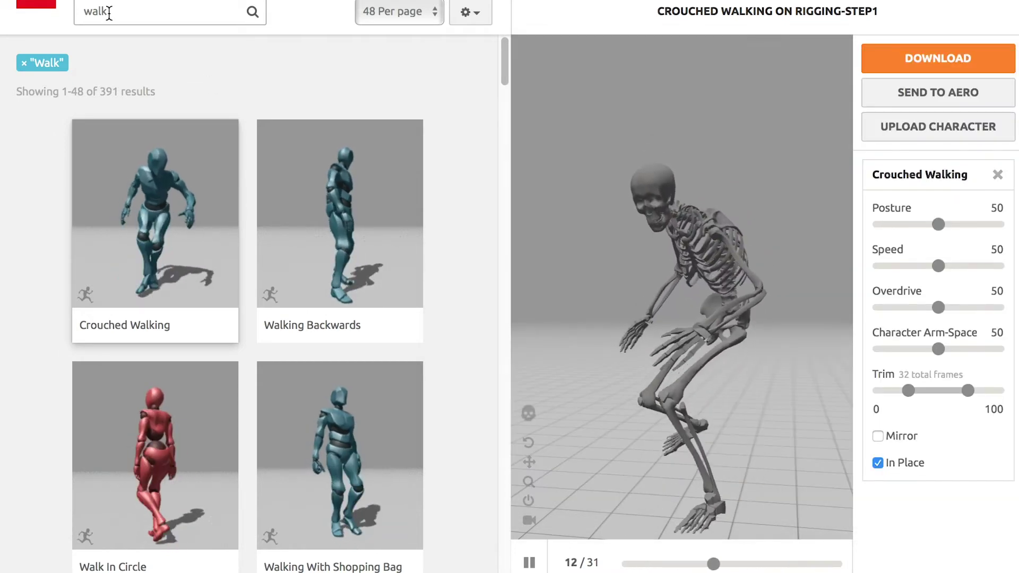
{"action": "double_click", "coordinate": [90, 11]}
{"action": "type", "text": "die"}
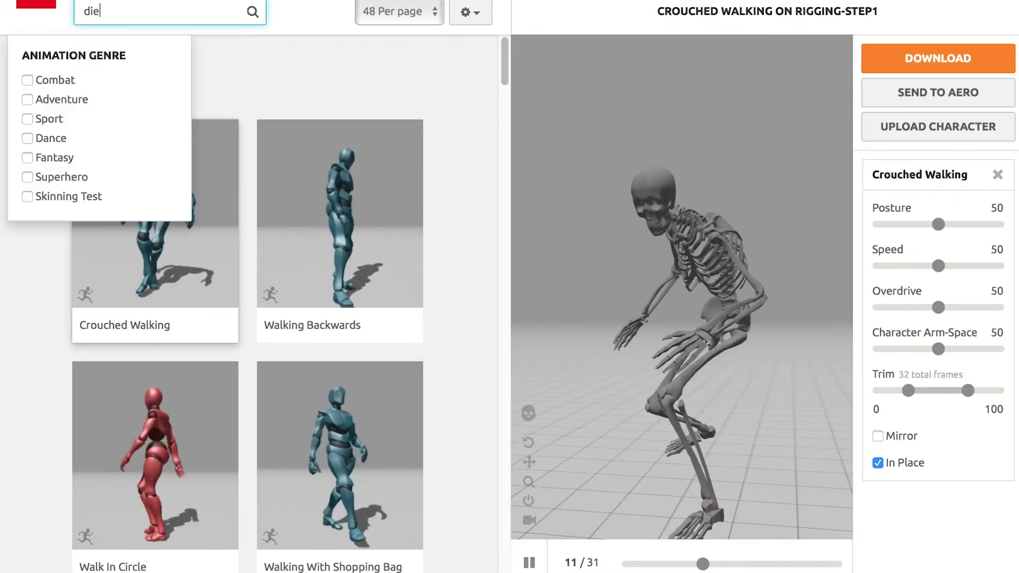
{"action": "key", "text": "BackSpace"}
{"action": "key", "text": "BackSpace"}
{"action": "type", "text": "eath"}
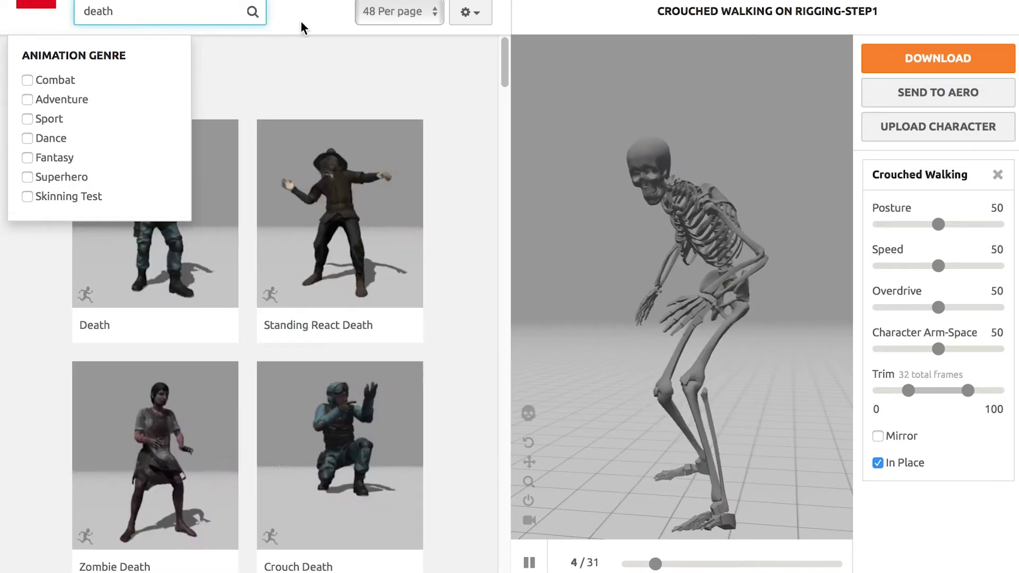
{"action": "key", "text": "Return"}
{"action": "left_click", "coordinate": [308, 236]}
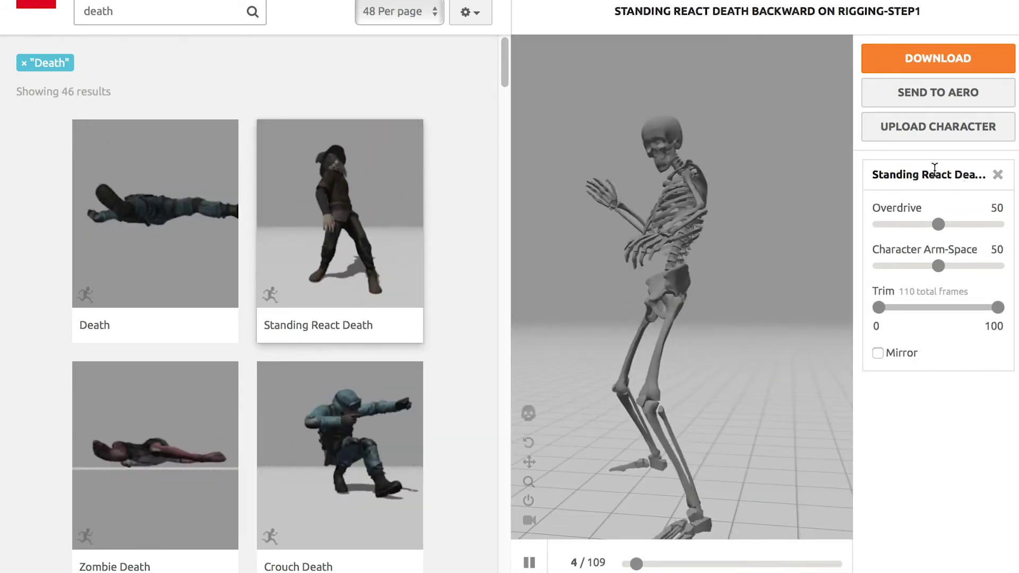
Step: Download the death animation as FBX Binary without skin at 60 fps and rename the file to SkeletonDeath.fbx
{"action": "left_click", "coordinate": [940, 61]}
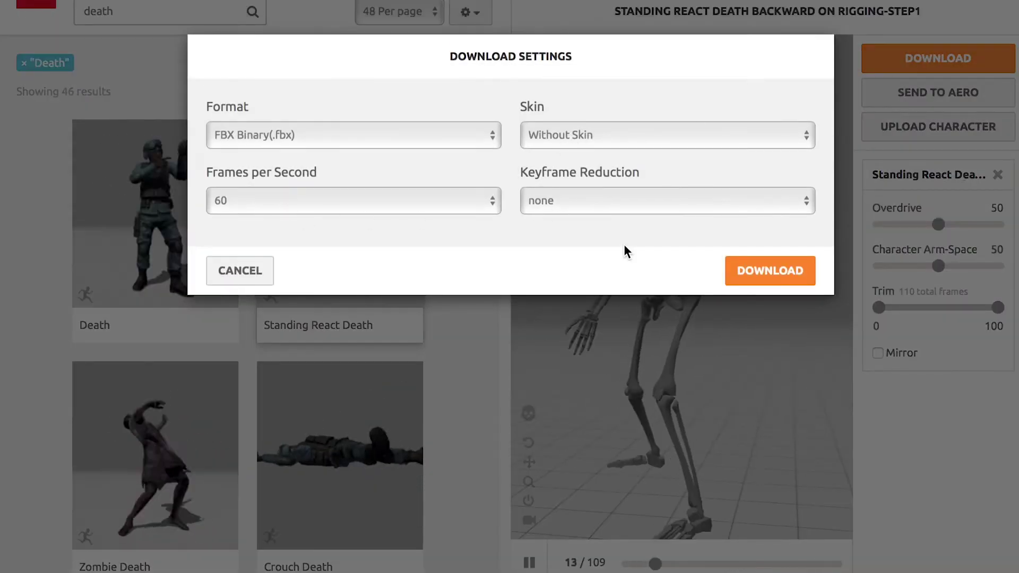
{"action": "left_click", "coordinate": [791, 273]}
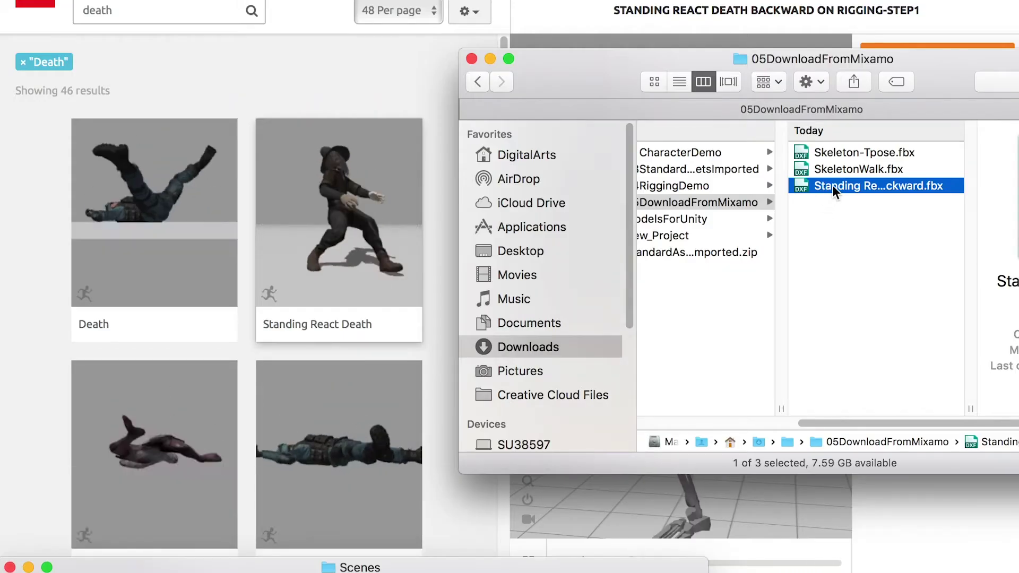
{"action": "left_click", "coordinate": [833, 185]}
{"action": "type", "text": "Skeleton"}
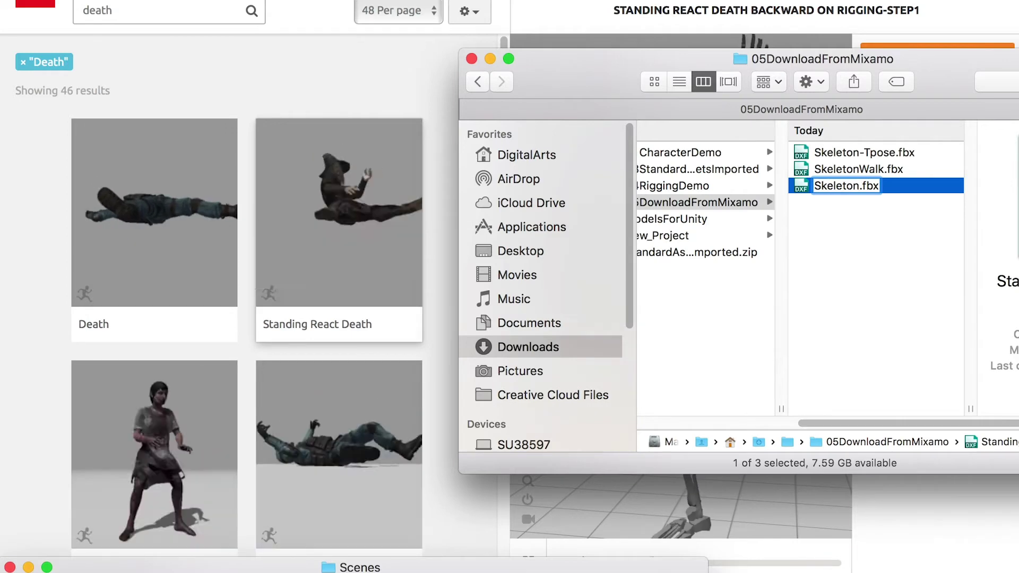
{"action": "type", "text": "Death"}
{"action": "key", "text": "Return"}
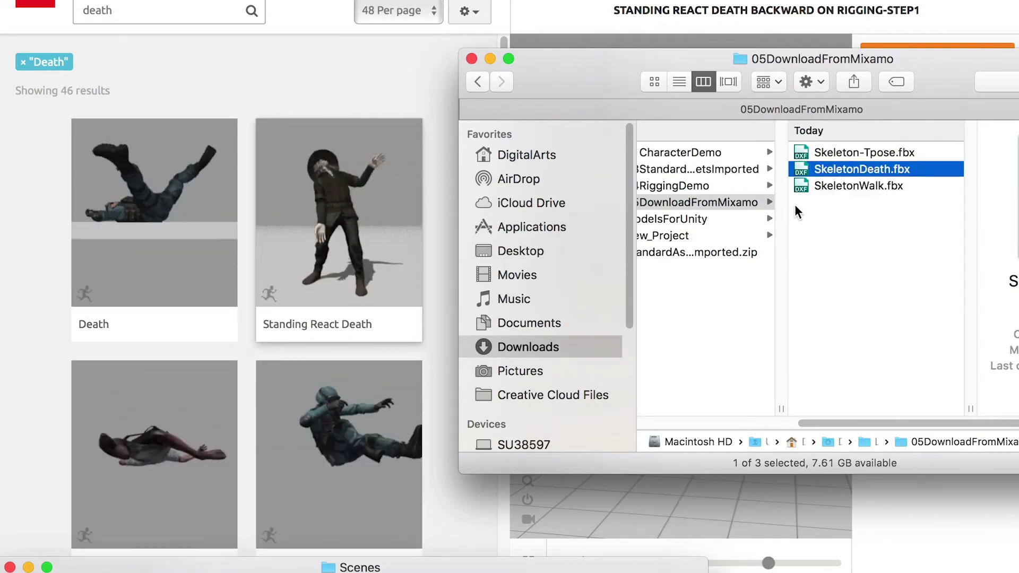
Step: Back in Mixamo, search the animations for "idle" and apply a blue mannequin's Idle animation to the skeleton
{"action": "left_click", "coordinate": [178, 64]}
{"action": "double_click", "coordinate": [126, 7]}
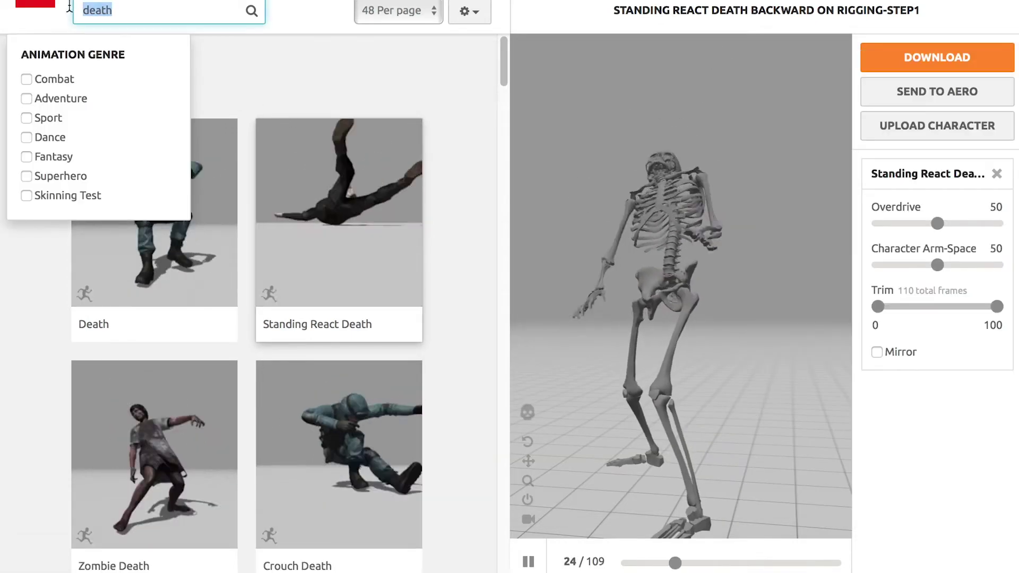
{"action": "type", "text": "idel"}
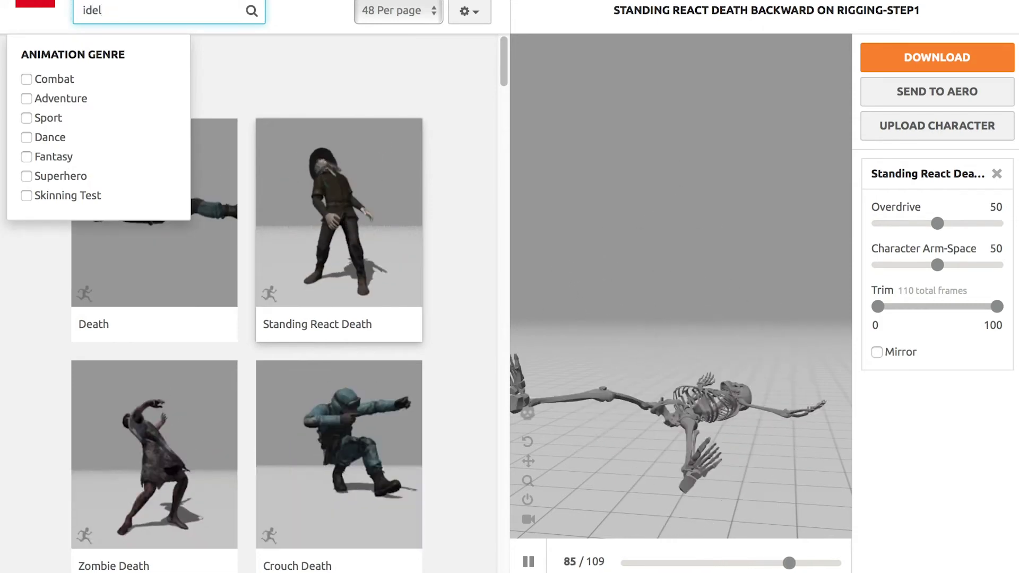
{"action": "key", "text": "BackSpace"}
{"action": "key", "text": "BackSpace"}
{"action": "type", "text": "le"}
{"action": "key", "text": "Return"}
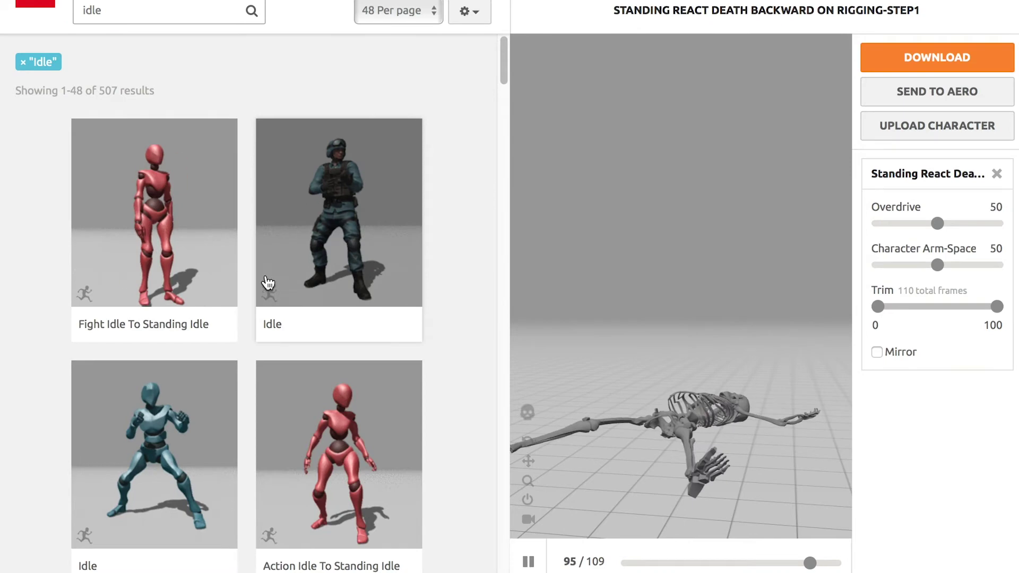
{"action": "scroll", "coordinate": [271, 285], "scroll_direction": "down", "scroll_amount": 6}
{"action": "scroll", "coordinate": [272, 286], "scroll_direction": "down", "scroll_amount": 10}
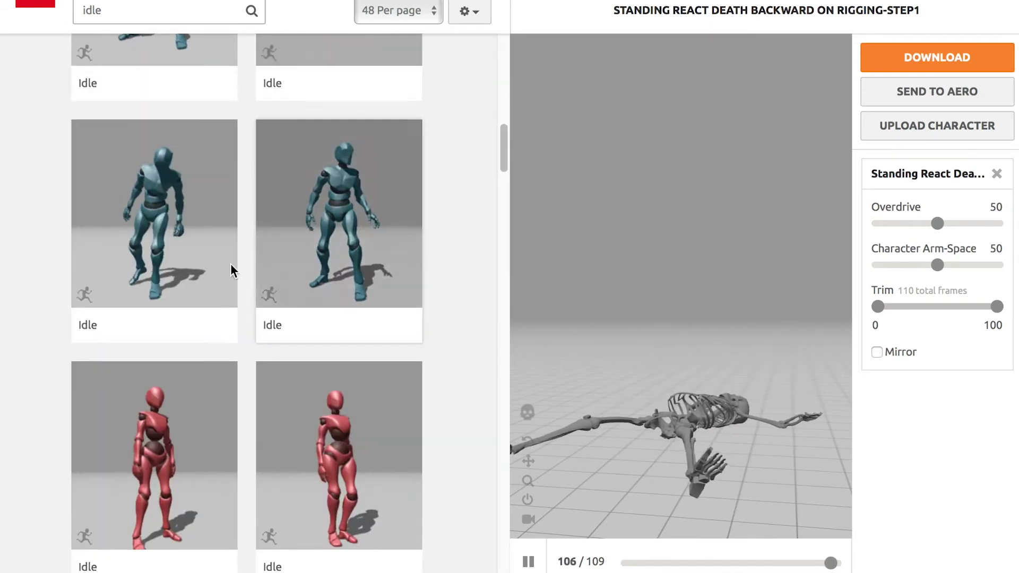
{"action": "left_click", "coordinate": [176, 231]}
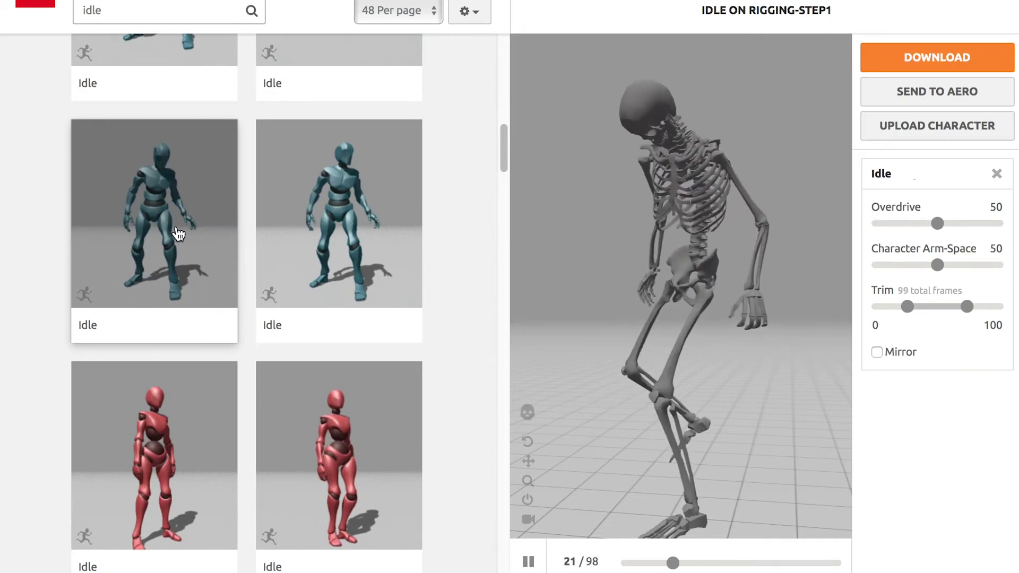
Step: Download the Idle animation as FBX Binary without skin at 60 fps and rename Idle.fbx to SkeletonIdle.fbx
{"action": "left_click", "coordinate": [924, 64]}
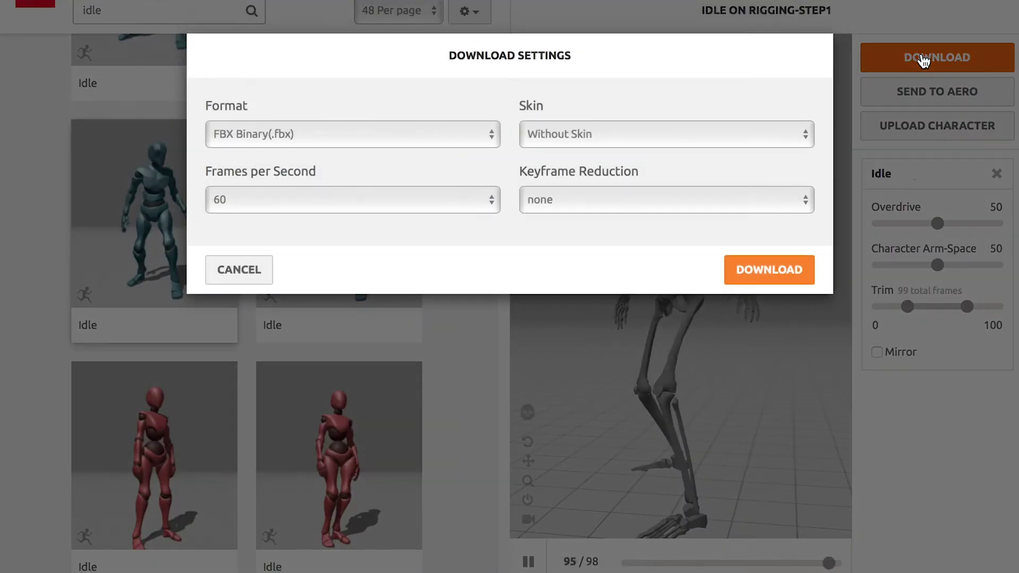
{"action": "left_click", "coordinate": [747, 271]}
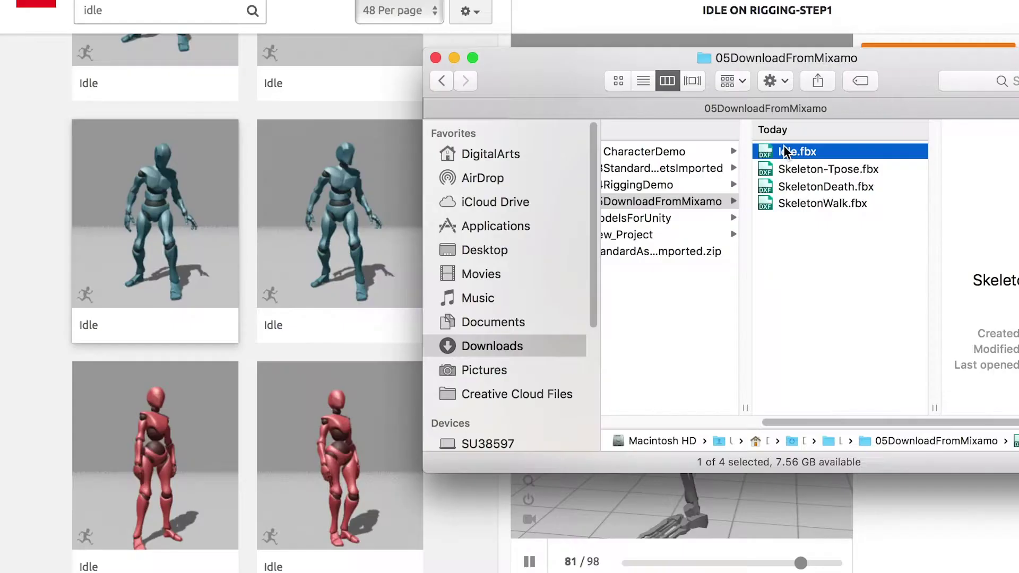
{"action": "key", "text": "Return"}
{"action": "type", "text": "S"}
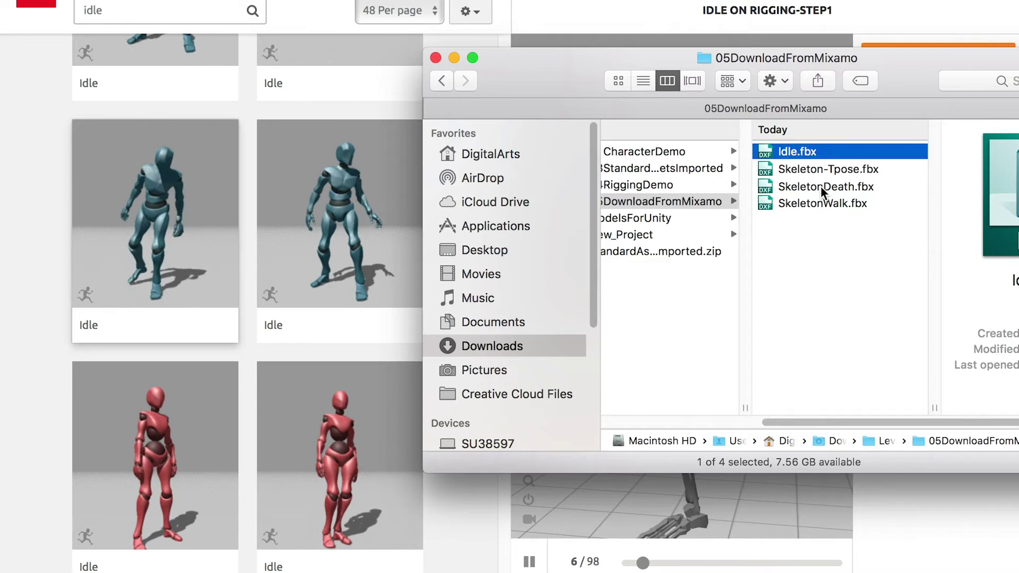
{"action": "key", "text": "Return"}
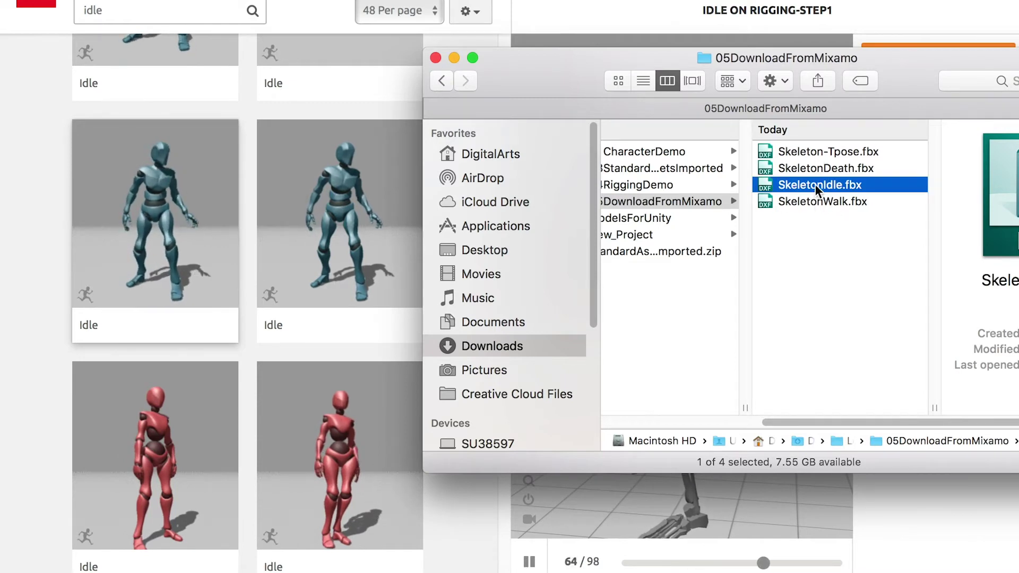
Step: Review the T-pose character file and the death, idle and walk animation files in the 05DownloadFromMixamo folder
{"action": "left_click", "coordinate": [813, 197]}
{"action": "left_click", "coordinate": [820, 151], "text": "shift"}
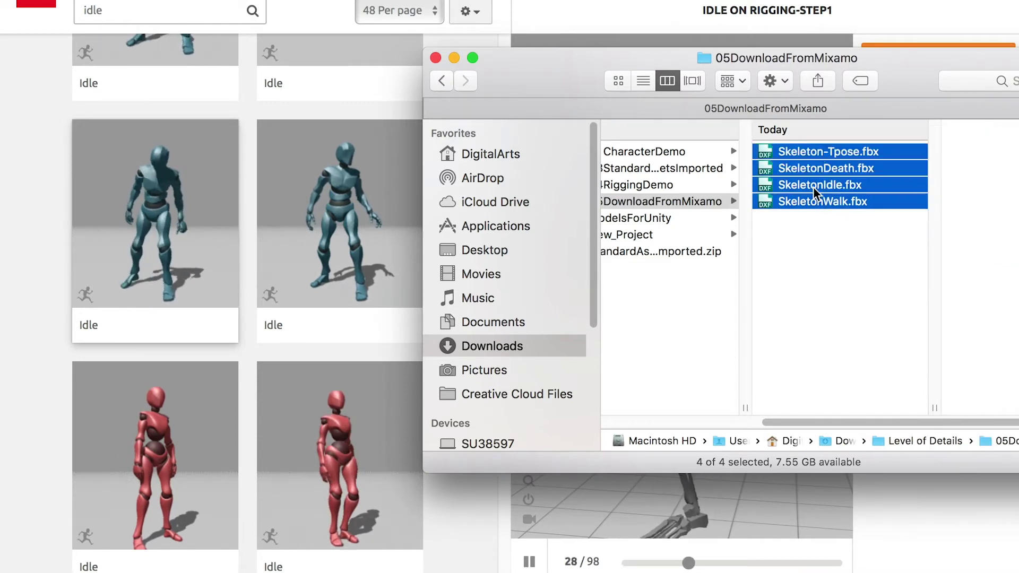
{"action": "left_click", "coordinate": [868, 214]}
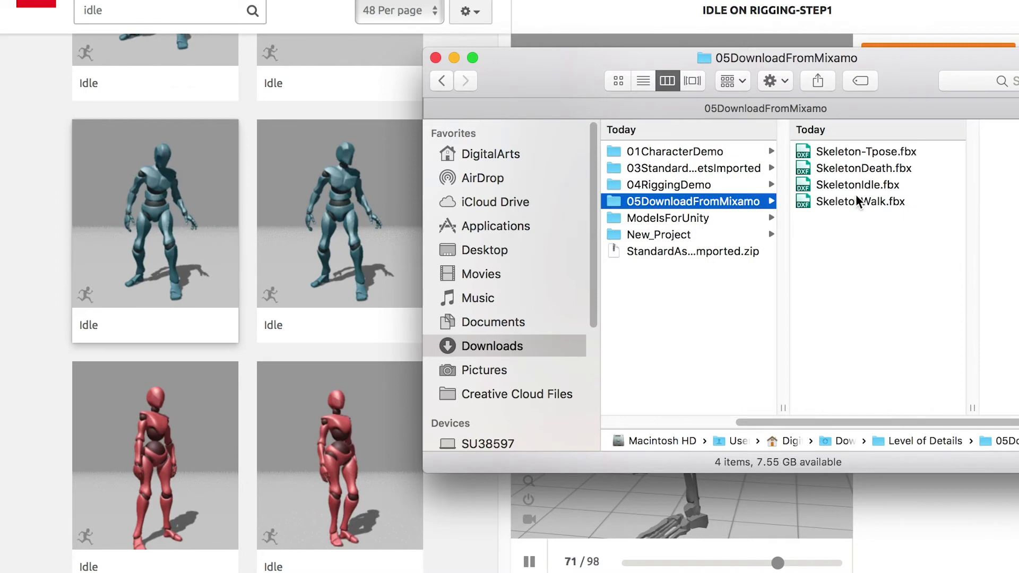
{"action": "left_click", "coordinate": [861, 156]}
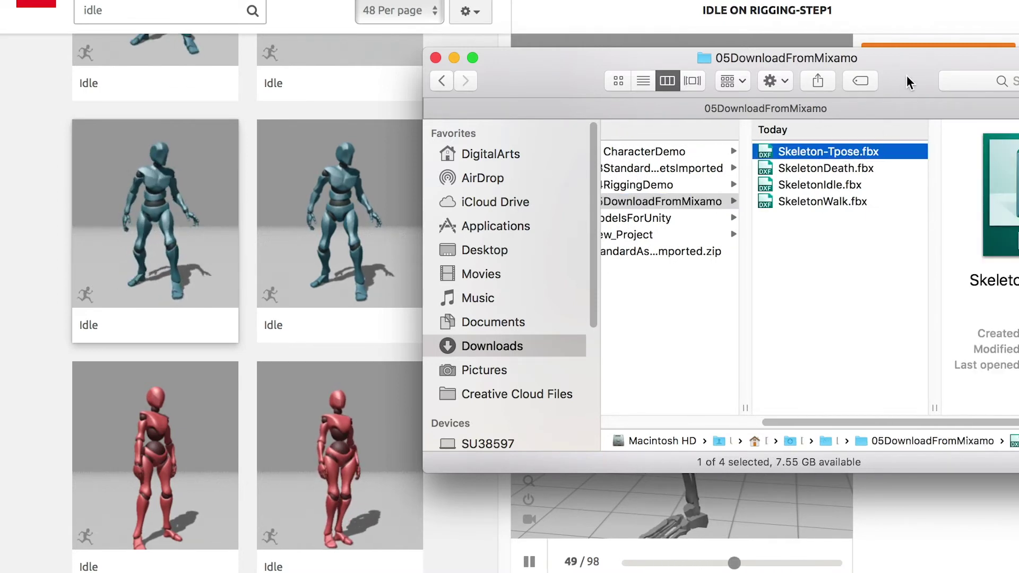
{"action": "left_click_drag", "start_coordinate": [908, 78], "coordinate": [859, 85]}
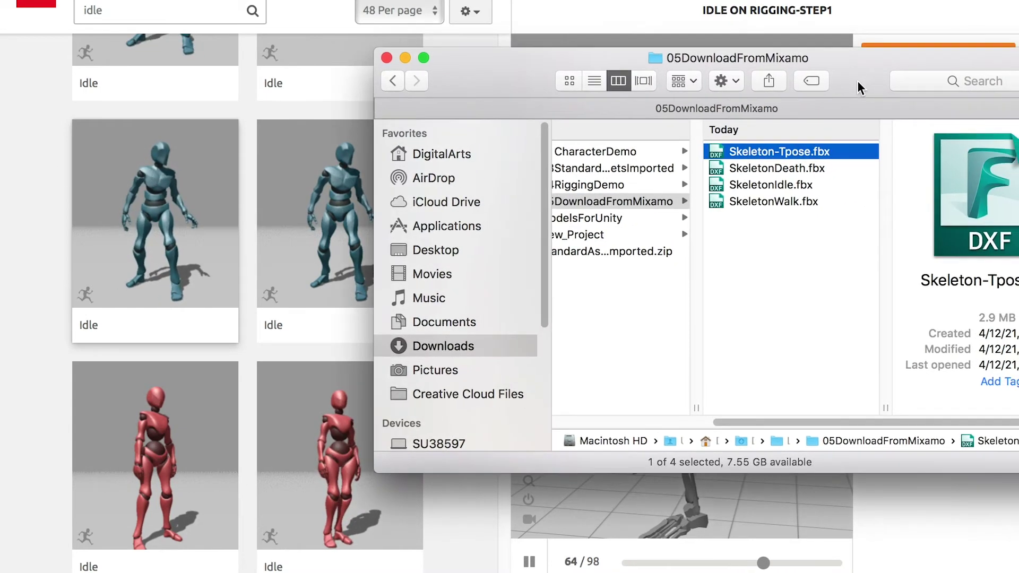
{"action": "left_click", "coordinate": [821, 169]}
{"action": "left_click", "coordinate": [807, 202], "text": "shift"}
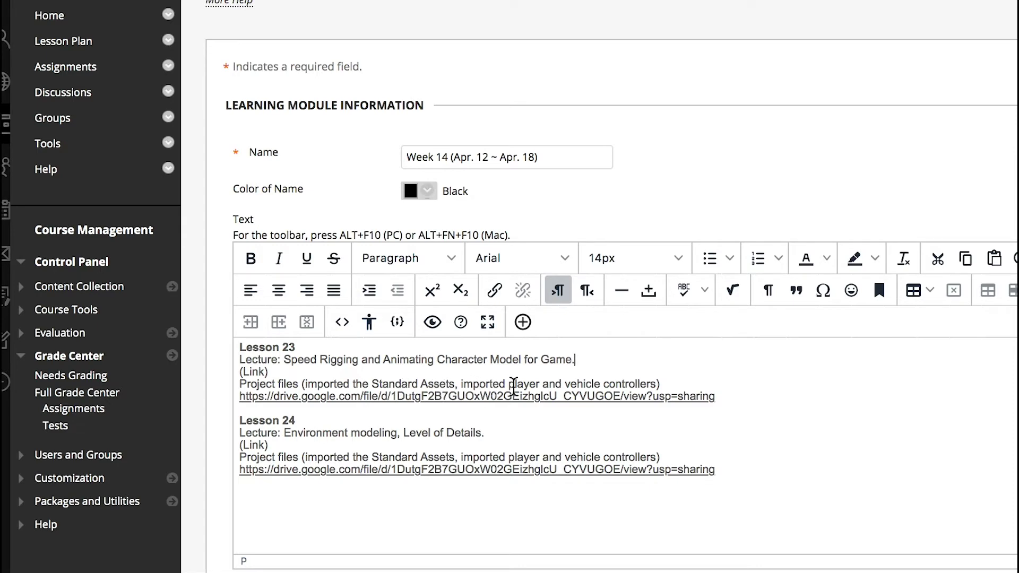
Step: Switch to Finder and extract the Standard Assets project zip in the Level of Details folder
{"action": "key", "text": "super+Tab"}
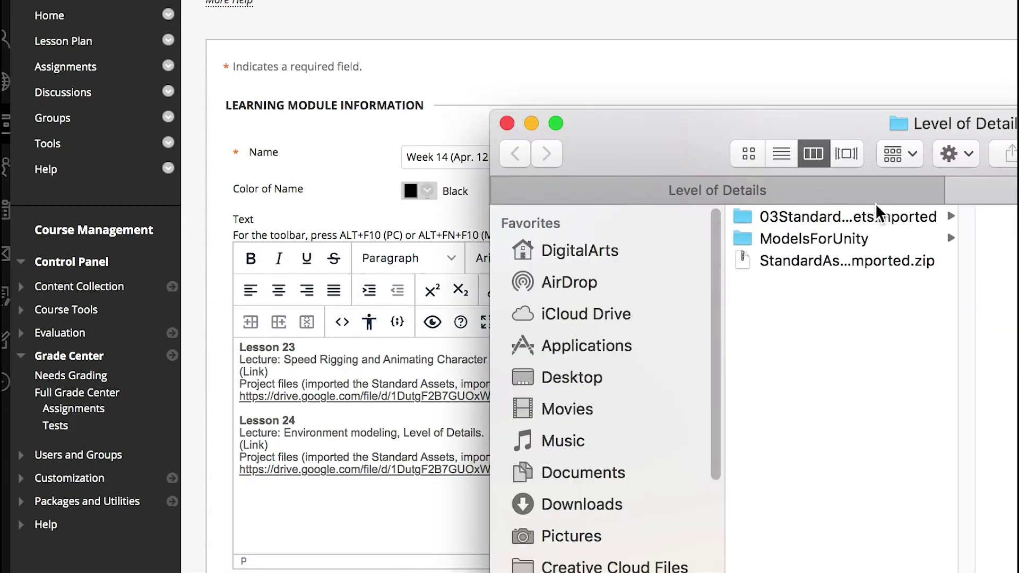
{"action": "left_click_drag", "start_coordinate": [817, 118], "coordinate": [694, 121]}
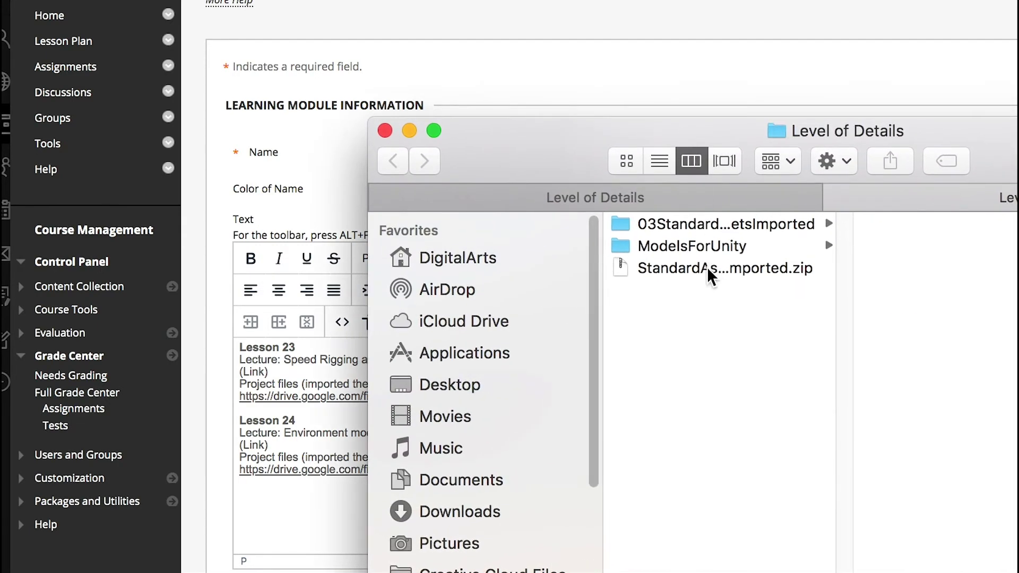
{"action": "double_click", "coordinate": [710, 270]}
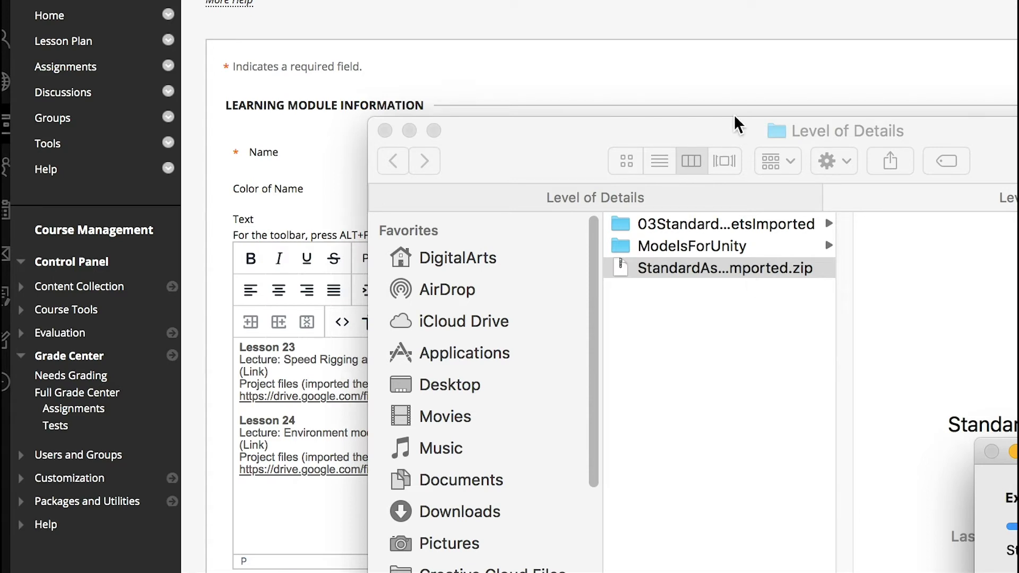
Step: Rename the extracted StandardAssetsImported folder to 01CharacterDemo
{"action": "left_click_drag", "start_coordinate": [700, 136], "coordinate": [445, 121]}
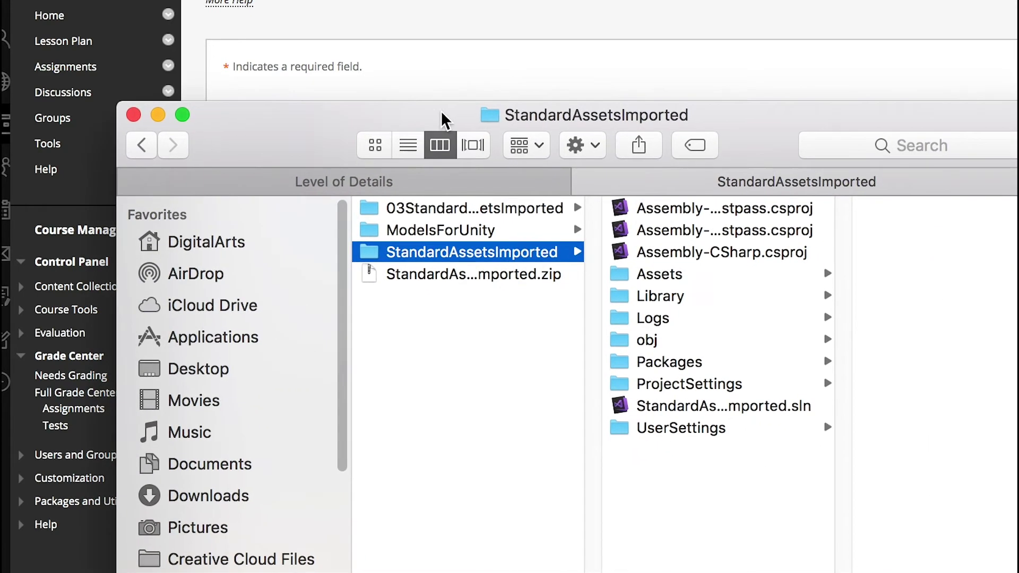
{"action": "left_click", "coordinate": [503, 253]}
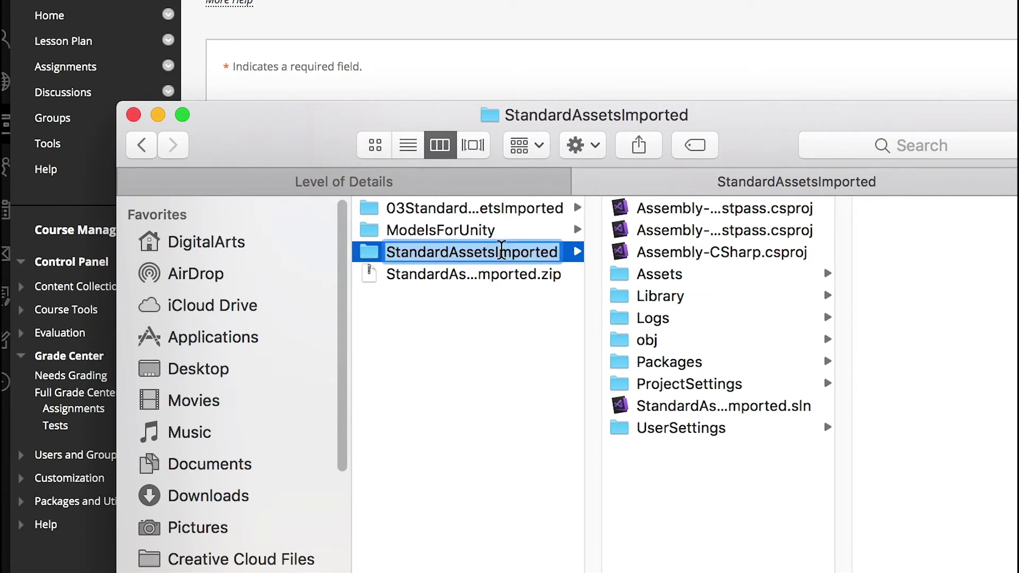
{"action": "type", "text": "01CharacterDem"}
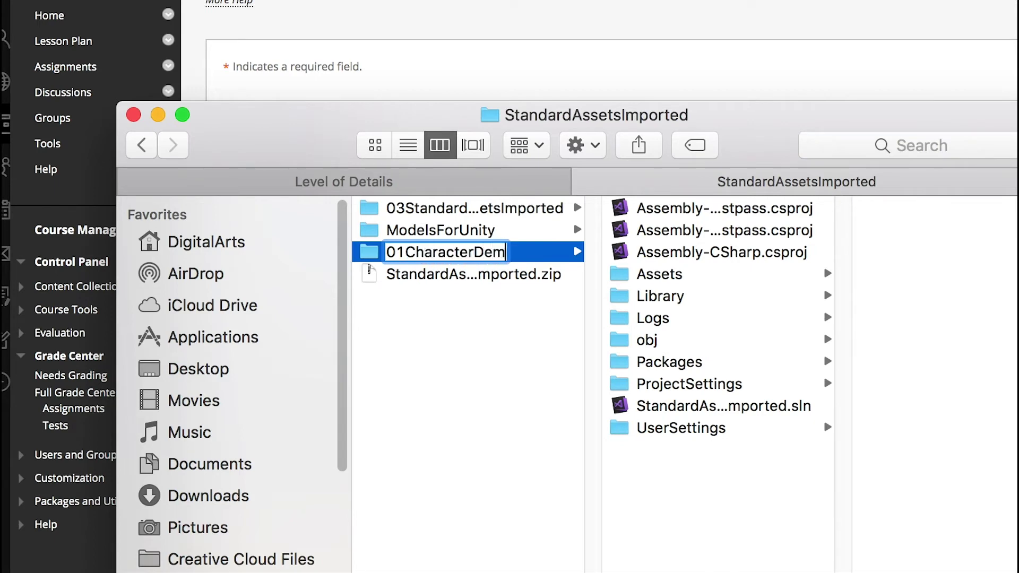
{"action": "type", "text": "o"}
{"action": "key", "text": "Return"}
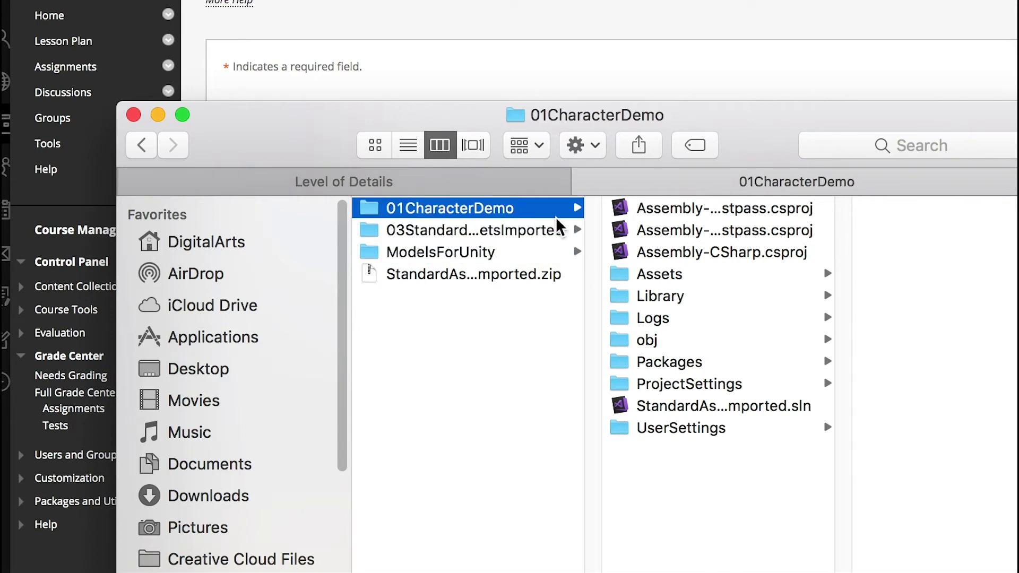
Step: Browse the 01CharacterDemo project's Assets folder, looking into its Standard Assets and Scenes subfolders
{"action": "left_click", "coordinate": [658, 274]}
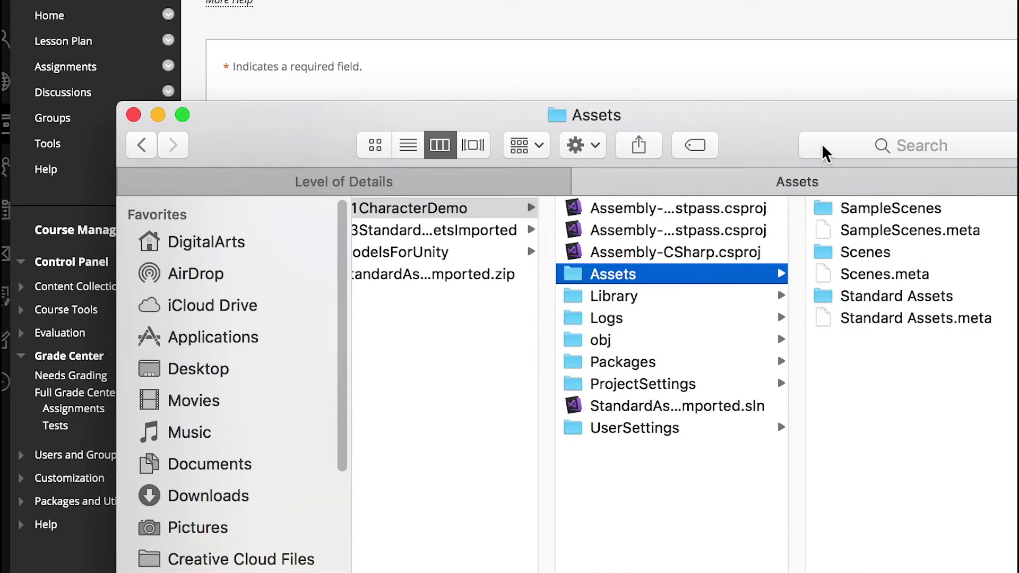
{"action": "left_click_drag", "start_coordinate": [823, 130], "coordinate": [713, 135]}
{"action": "left_click", "coordinate": [762, 306]}
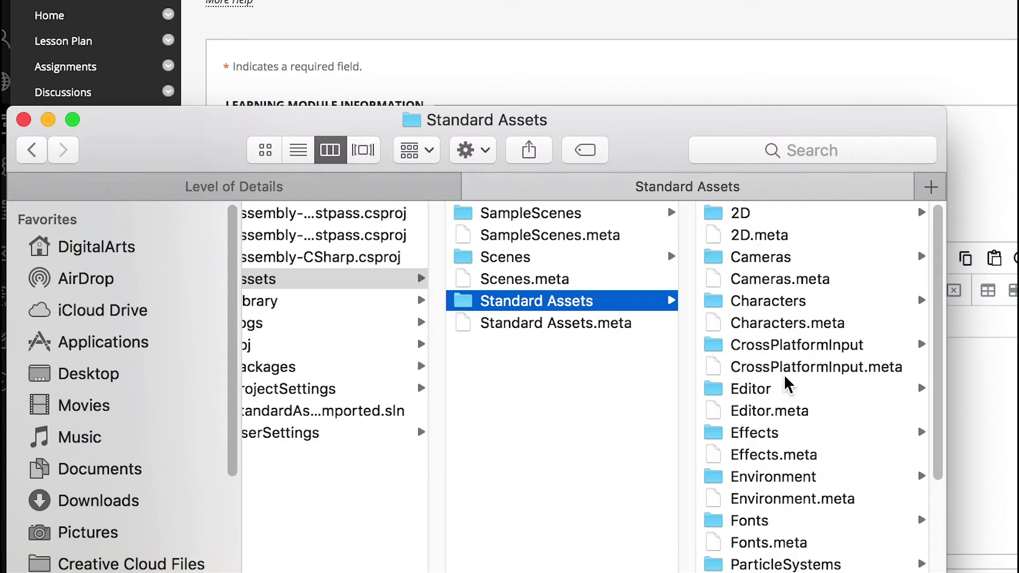
{"action": "left_click", "coordinate": [506, 258]}
{"action": "left_click", "coordinate": [754, 257]}
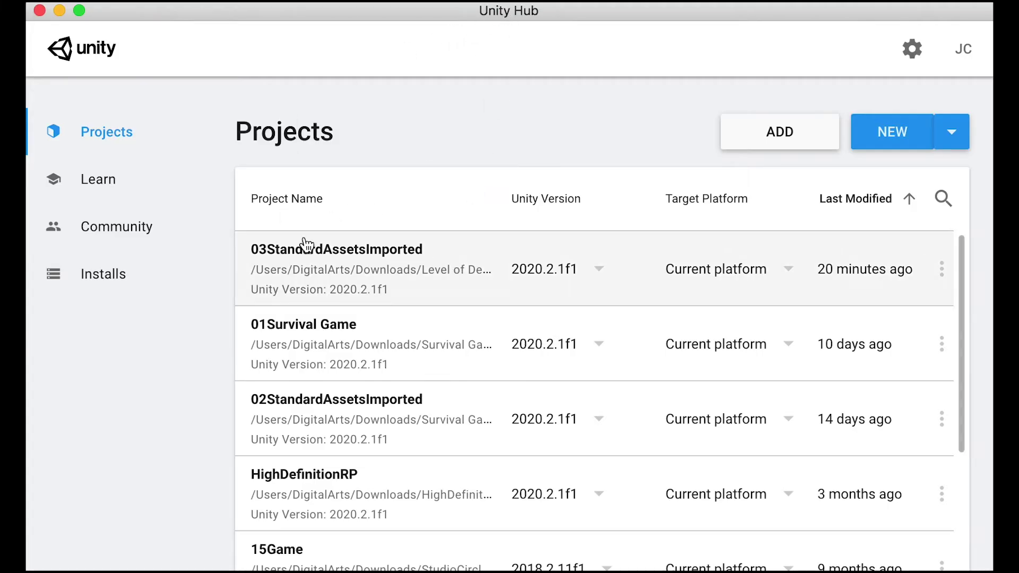
Step: Open SampleScene.unity from the project's Scenes folder and launch the 01CharacterDemo project from Unity Hub
{"action": "key", "text": "super+Tab"}
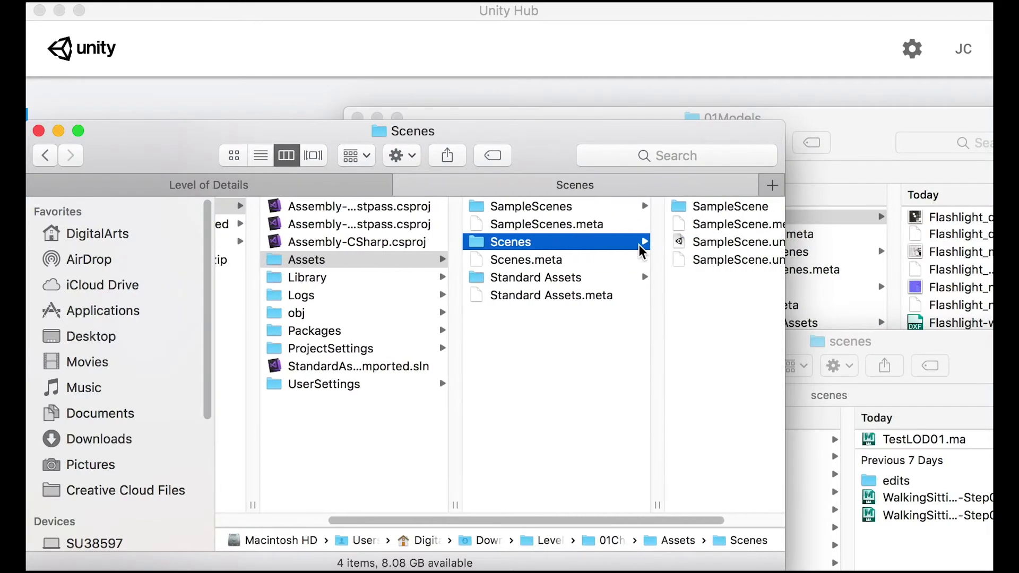
{"action": "left_click", "coordinate": [675, 246]}
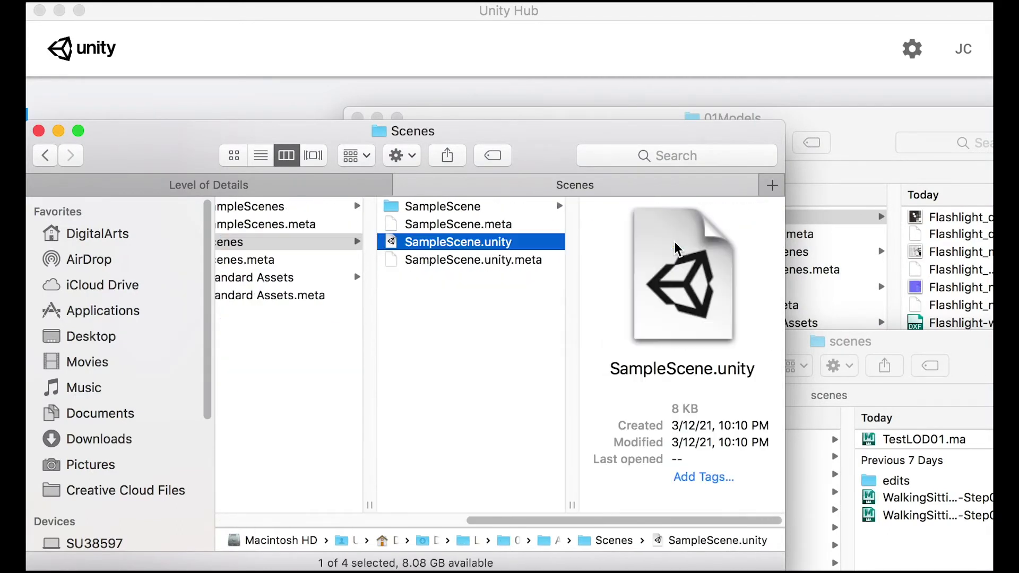
{"action": "double_click", "coordinate": [460, 242]}
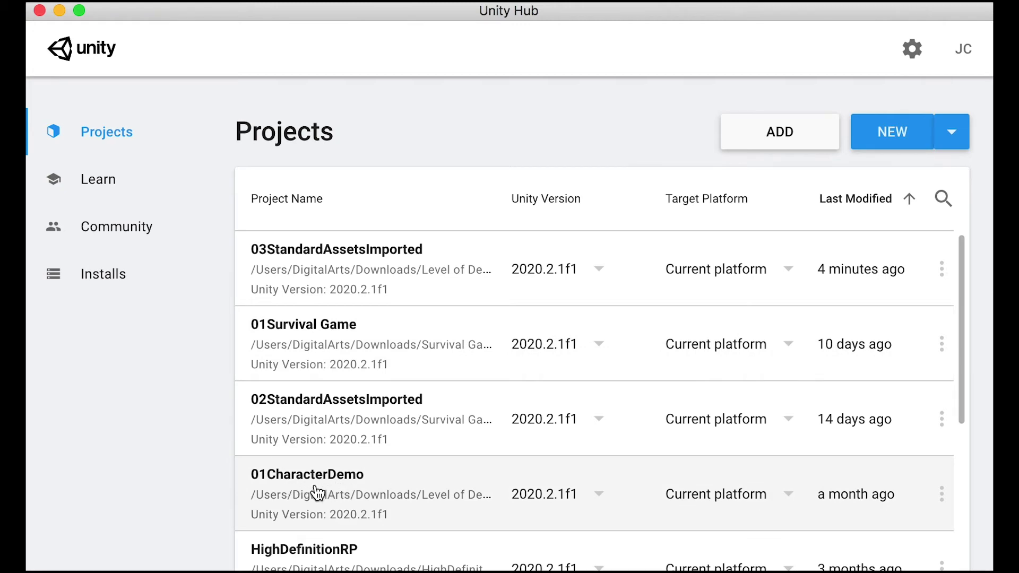
{"action": "left_click", "coordinate": [317, 493]}
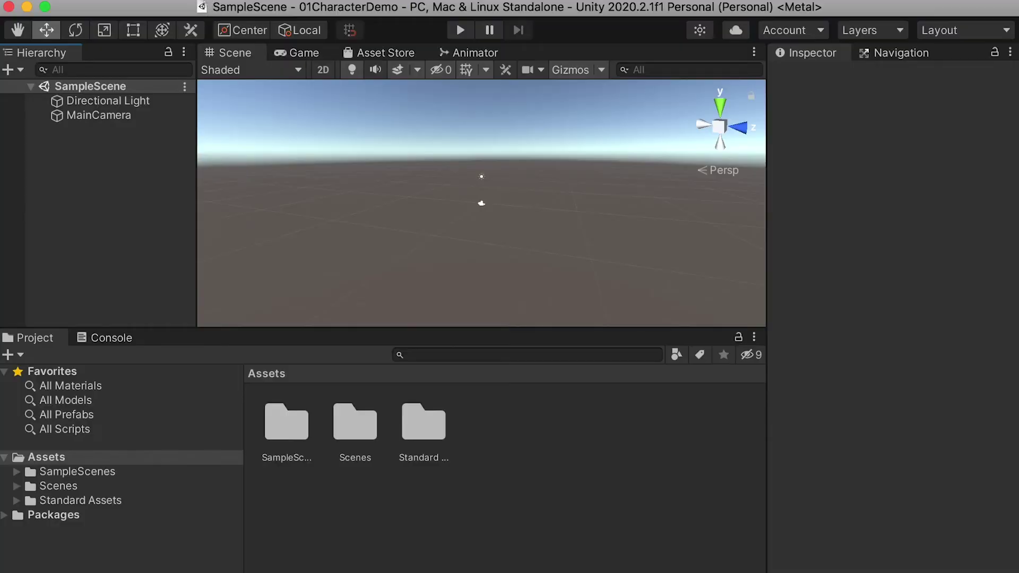
Step: Add a 3D plane to the scene and set its X, Y and Z scale to 50
{"action": "left_click", "coordinate": [259, 1]}
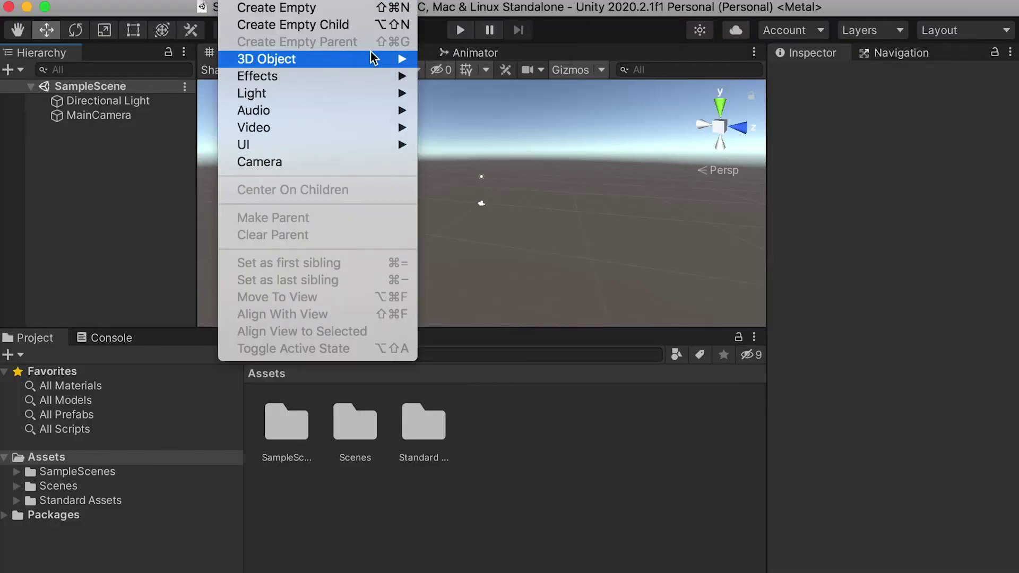
{"action": "mouse_move", "coordinate": [374, 58]}
{"action": "left_click", "coordinate": [491, 128]}
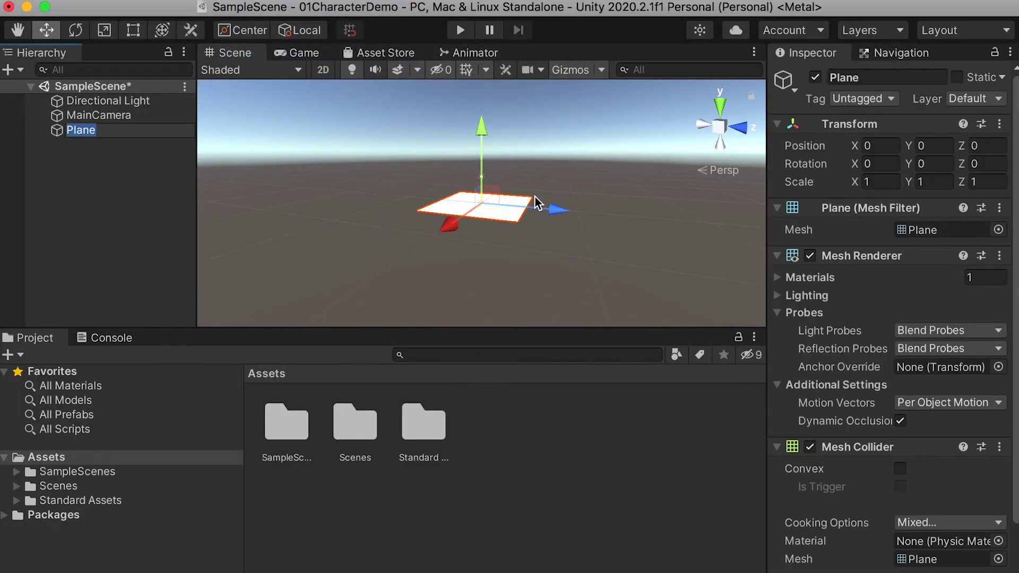
{"action": "left_click", "coordinate": [873, 182]}
{"action": "type", "text": "50"}
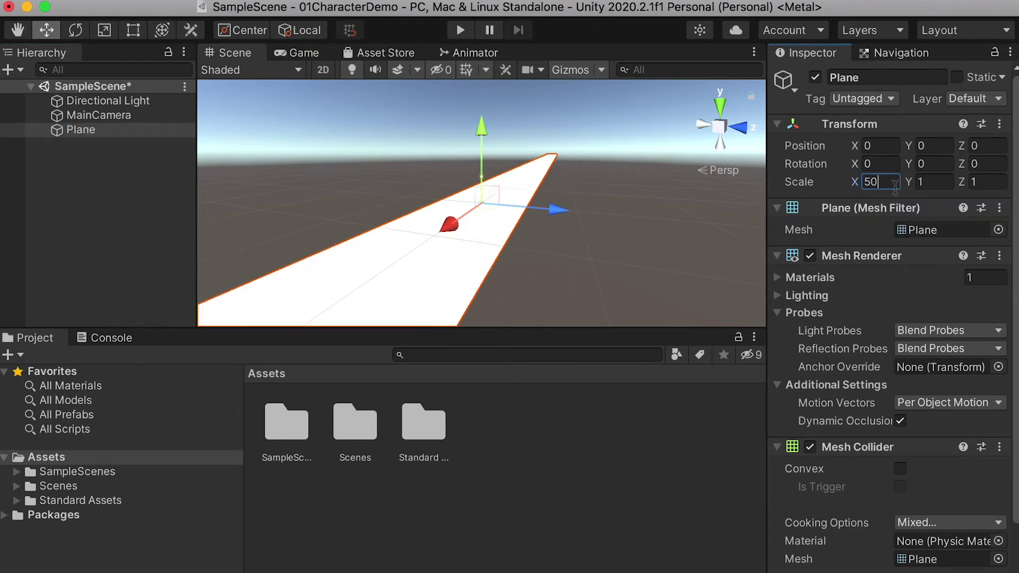
{"action": "type", "text": "50"}
{"action": "left_click", "coordinate": [980, 182]}
{"action": "type", "text": "50"}
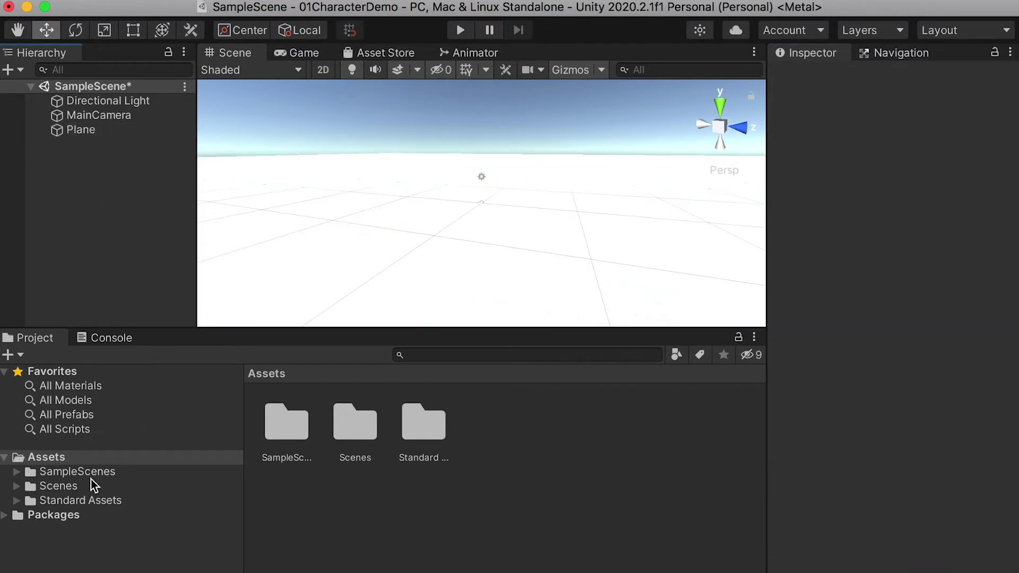
Step: Add the FPSController prefab to the scene from the FirstPersonCharacter Prefabs folder in Standard Assets
{"action": "left_click", "coordinate": [85, 501]}
{"action": "double_click", "coordinate": [417, 425]}
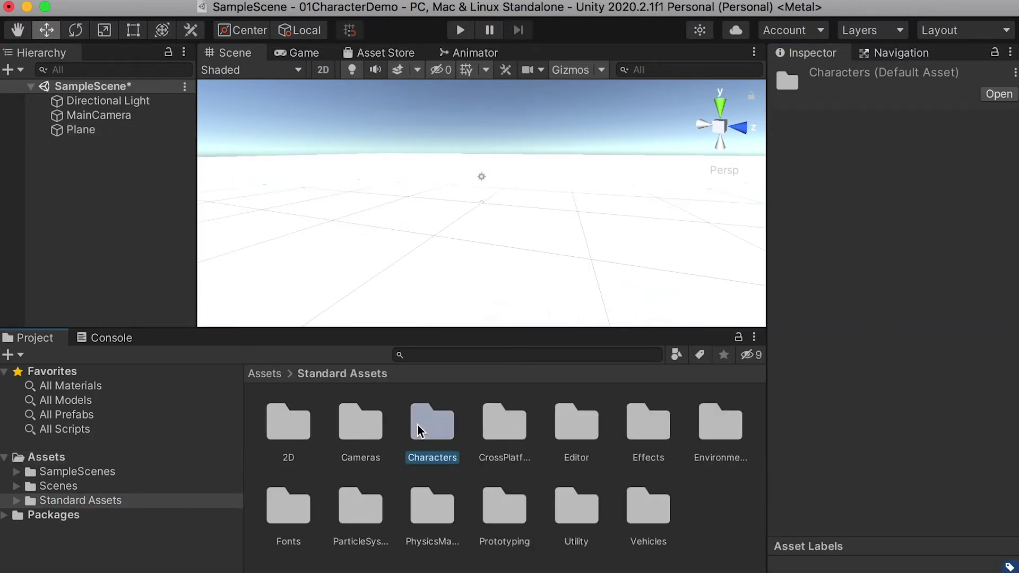
{"action": "double_click", "coordinate": [286, 425]}
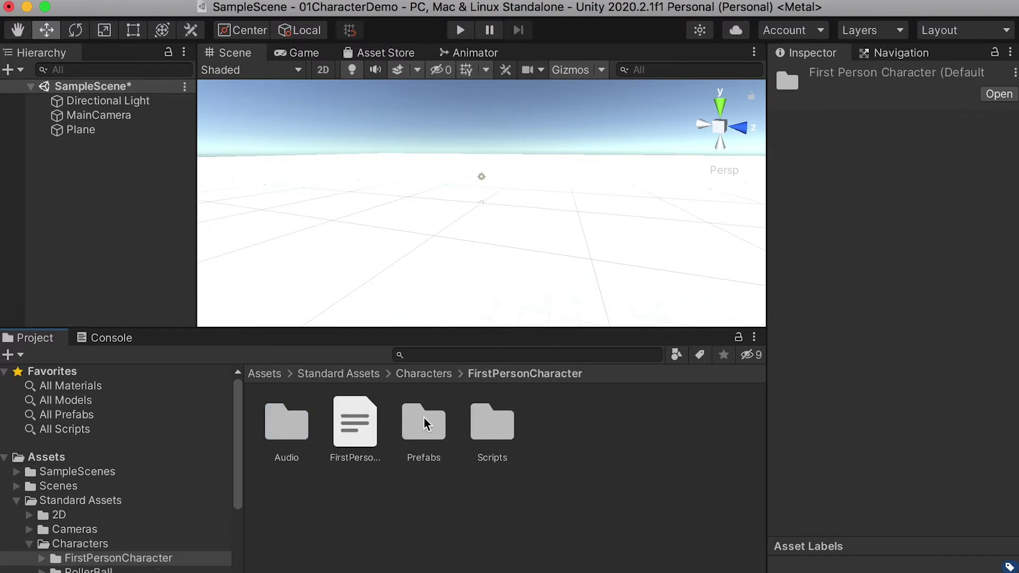
{"action": "double_click", "coordinate": [427, 429]}
{"action": "left_click_drag", "start_coordinate": [282, 424], "coordinate": [89, 187]}
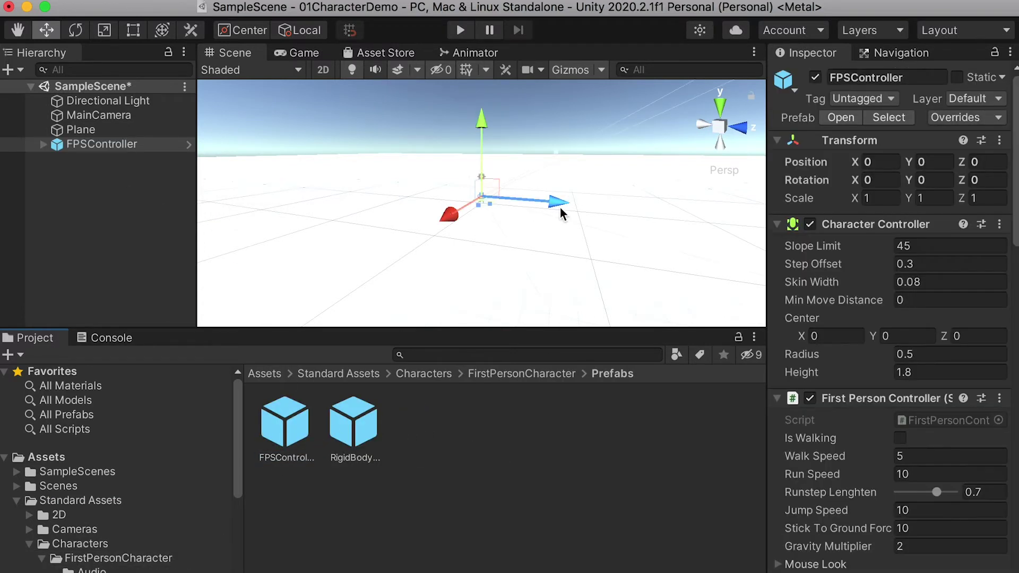
Step: Raise the FPSController above the plane to a Y position of about 1.24 and save the scene
{"action": "scroll", "coordinate": [480, 199], "scroll_direction": "up", "scroll_amount": 10}
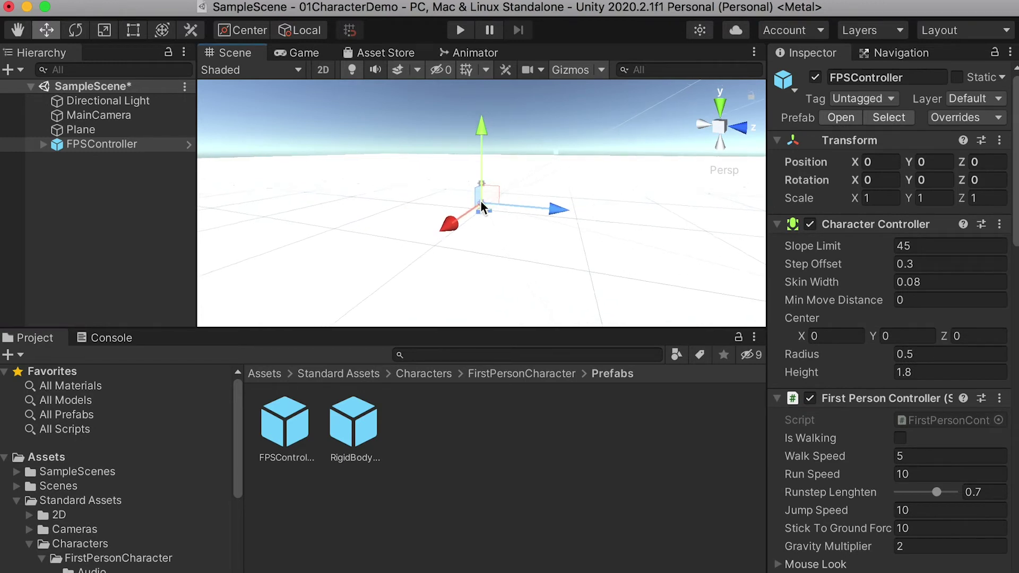
{"action": "middle_click_drag", "start_coordinate": [533, 237], "coordinate": [496, 232]}
{"action": "left_click_drag", "start_coordinate": [472, 110], "coordinate": [473, 32]}
{"action": "left_click_drag", "start_coordinate": [474, 154], "coordinate": [494, 138], "text": "alt"}
{"action": "left_click_drag", "start_coordinate": [458, 204], "coordinate": [552, 264], "text": "alt"}
{"action": "left_click_drag", "start_coordinate": [642, 178], "coordinate": [706, 170], "text": "alt"}
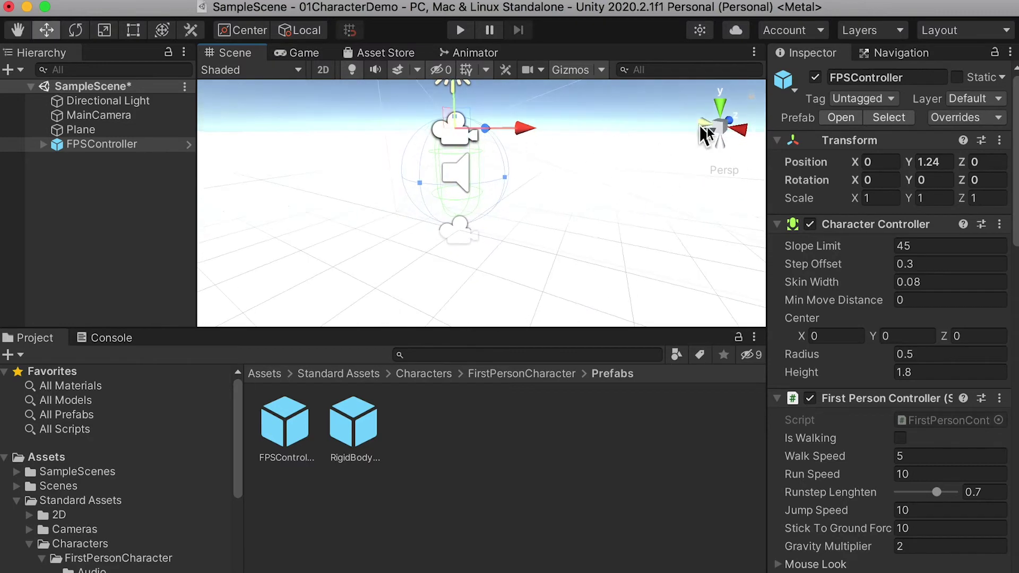
{"action": "key", "text": "super+s"}
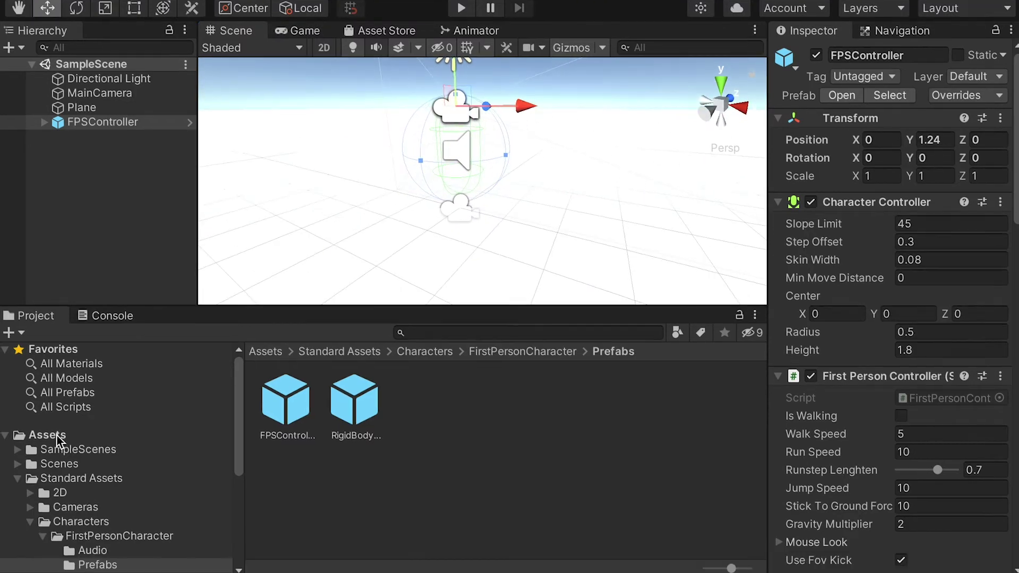
Step: Create a folder named Models in the project's Assets root
{"action": "left_click", "coordinate": [56, 435]}
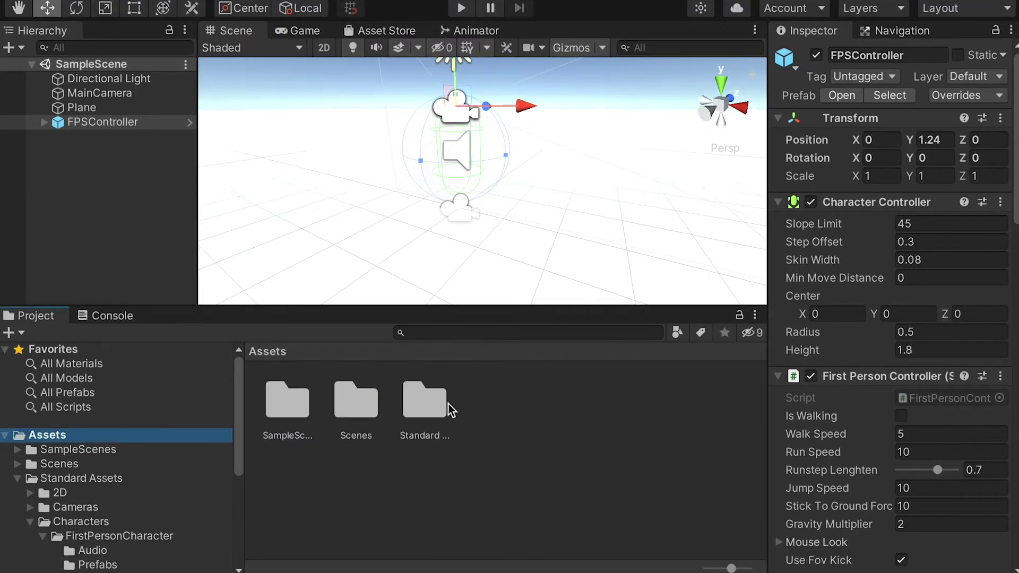
{"action": "right_click", "coordinate": [501, 409]}
{"action": "mouse_move", "coordinate": [633, 293]}
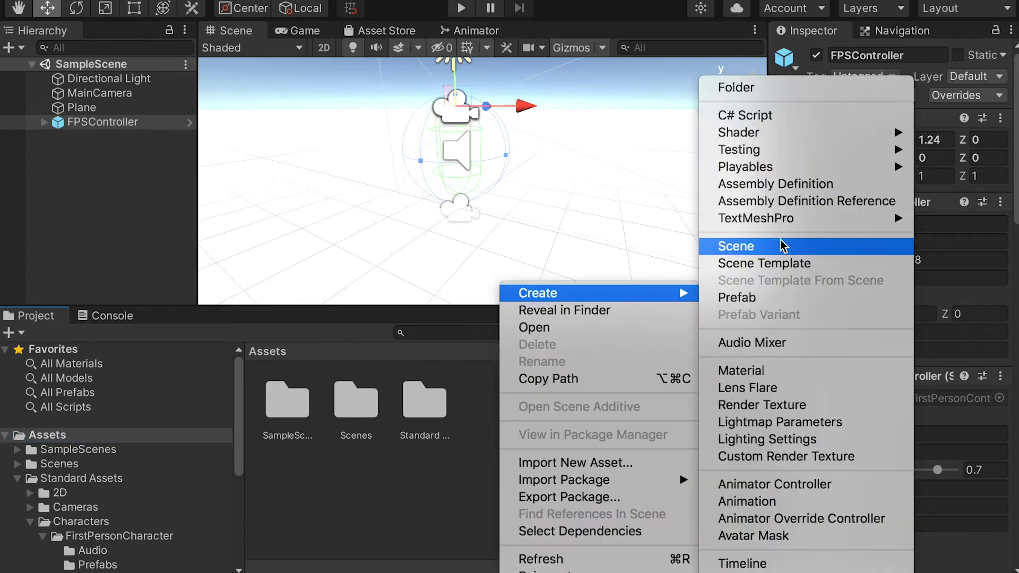
{"action": "left_click", "coordinate": [764, 87]}
{"action": "type", "text": "Models"}
{"action": "key", "text": "Return"}
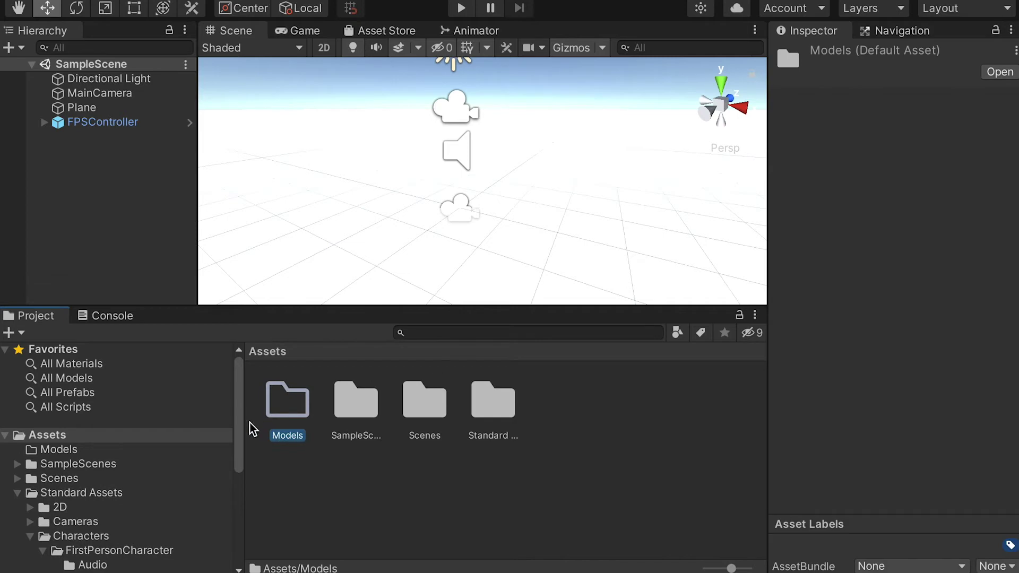
Step: Create a subfolder named Skeleton inside the Models folder
{"action": "double_click", "coordinate": [280, 403]}
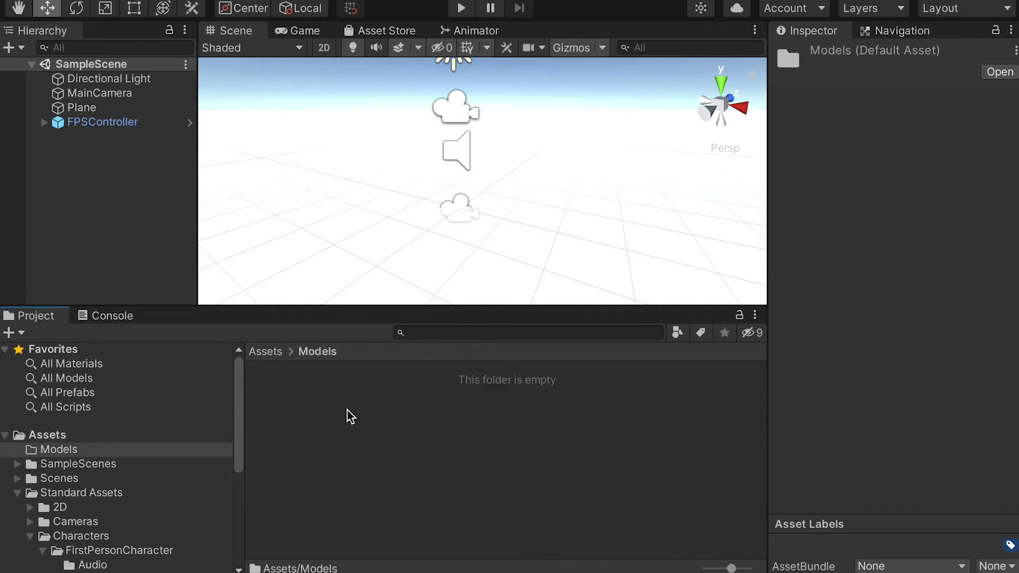
{"action": "right_click", "coordinate": [318, 402]}
{"action": "mouse_move", "coordinate": [398, 295]}
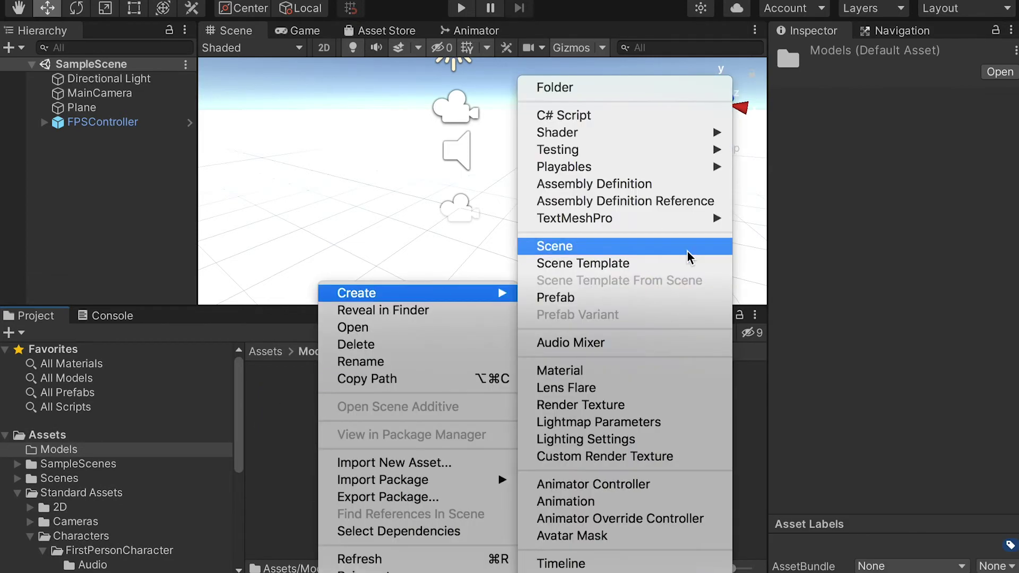
{"action": "left_click", "coordinate": [627, 87]}
{"action": "type", "text": "Skeleton"}
{"action": "key", "text": "Return"}
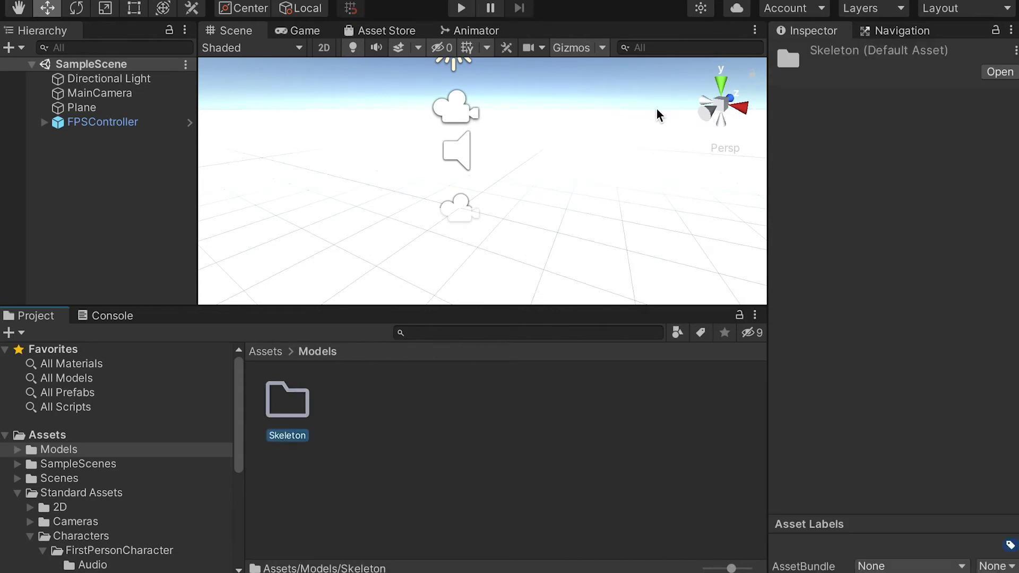
Step: Import Skeleton-D.jpeg, Skeleton-Tpose.fbx, SkeletonDeath.fbx, SkeletonIdle.fbx and SkeletonWalk.fbx from Finder's 06DownloadFromMixamo folder into the Skeleton folder in Unity
{"action": "double_click", "coordinate": [285, 407]}
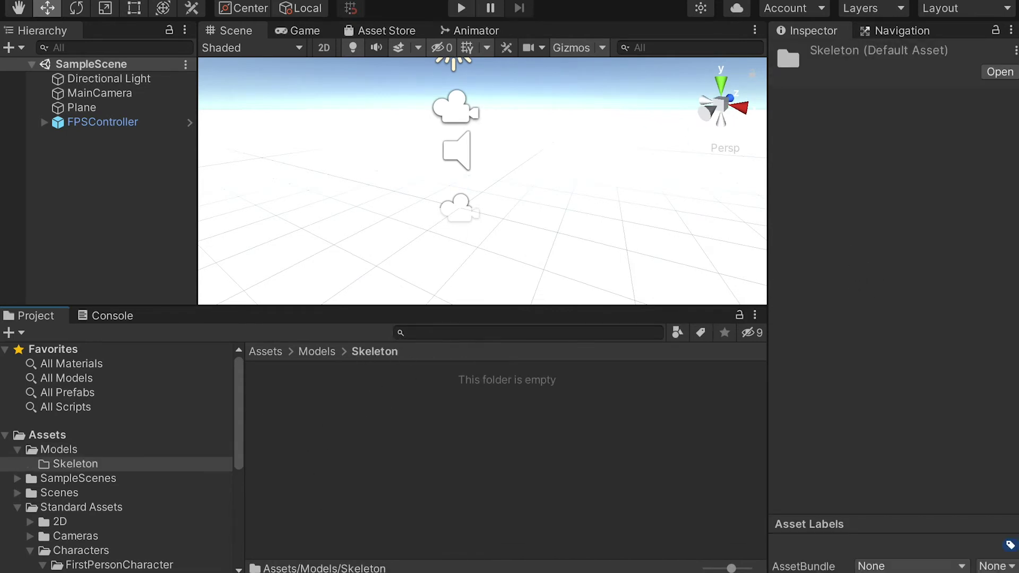
{"action": "left_click", "coordinate": [1003, 138]}
{"action": "left_click_drag", "start_coordinate": [971, 121], "coordinate": [863, 132]}
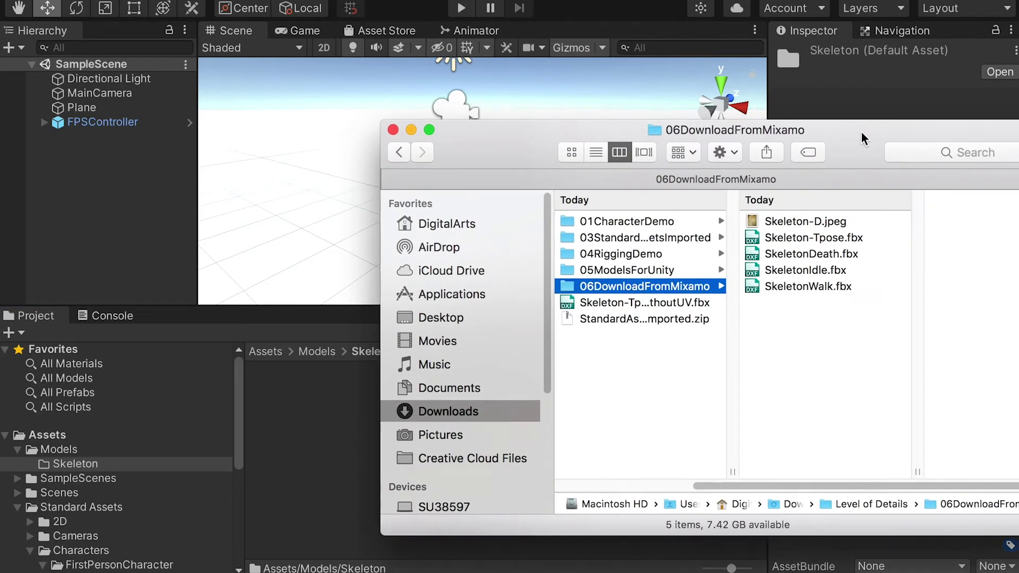
{"action": "left_click", "coordinate": [810, 288]}
{"action": "left_click", "coordinate": [785, 238], "text": "shift"}
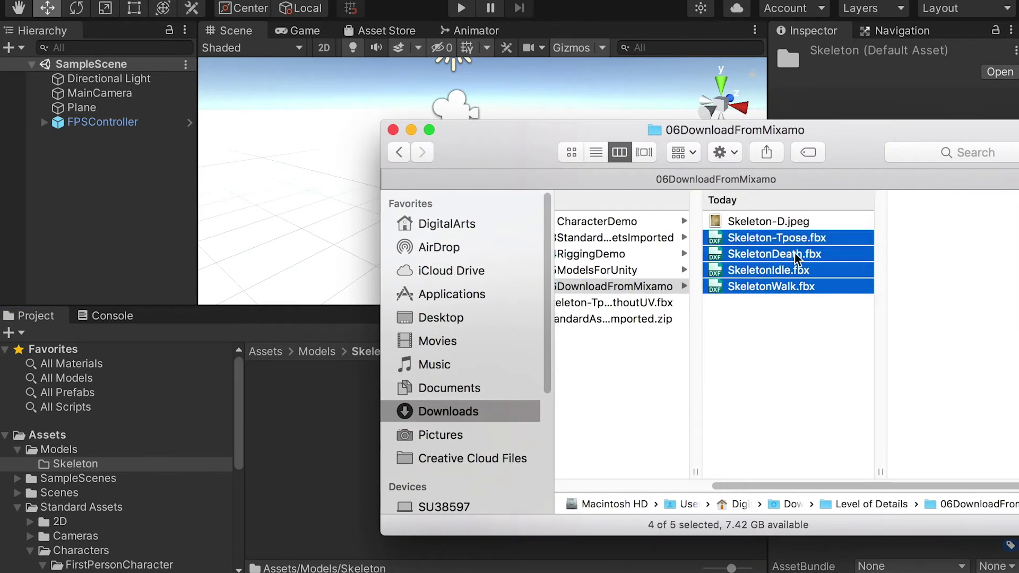
{"action": "left_click", "coordinate": [761, 221]}
{"action": "key", "text": "space"}
{"action": "left_click_drag", "start_coordinate": [871, 324], "coordinate": [778, 221]}
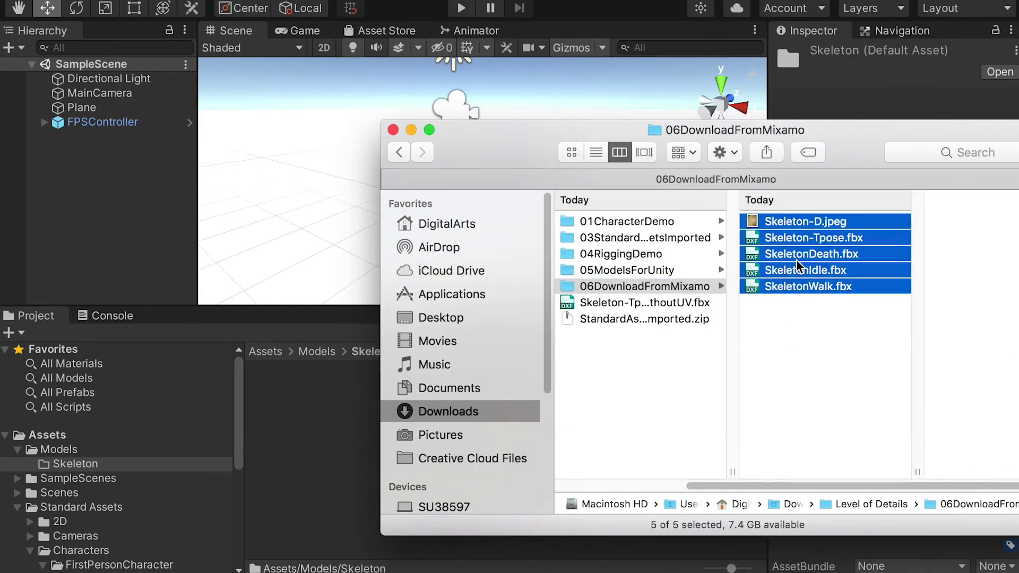
{"action": "left_click_drag", "start_coordinate": [798, 260], "coordinate": [333, 390]}
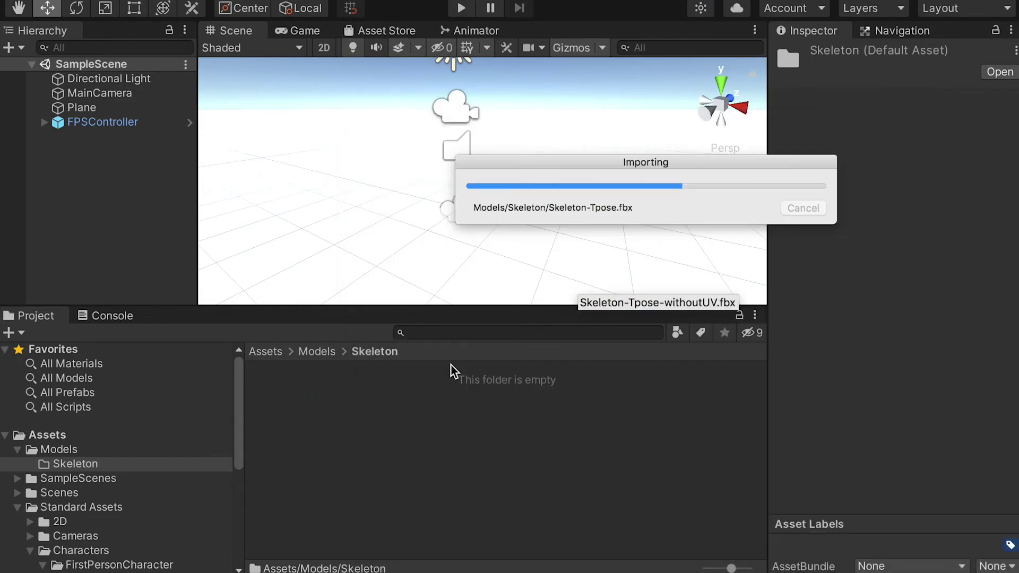
{"action": "left_click", "coordinate": [436, 466]}
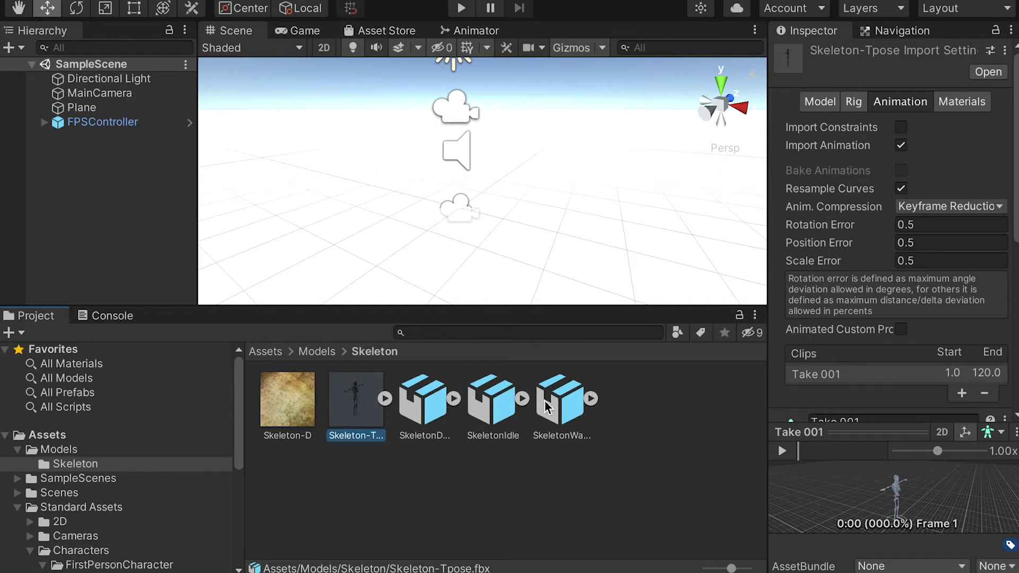
Step: Place the Skeleton-Tpose model in the scene beside the FPSController and move it to about 1 on Z
{"action": "left_click_drag", "start_coordinate": [356, 409], "coordinate": [509, 225]}
{"action": "left_click_drag", "start_coordinate": [615, 220], "coordinate": [479, 211], "text": "alt"}
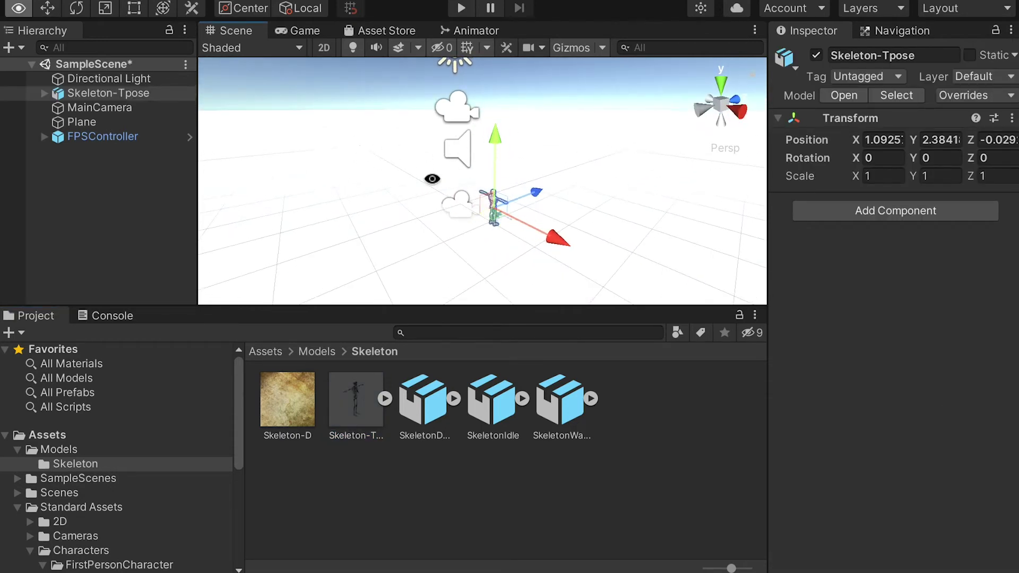
{"action": "left_click_drag", "start_coordinate": [432, 177], "coordinate": [468, 181], "text": "alt"}
{"action": "left_click_drag", "start_coordinate": [532, 185], "coordinate": [547, 167]}
Step: Set the scale of the Skeleton-Tpose model to 4 on X, Y and Z
{"action": "left_click_drag", "start_coordinate": [883, 175], "coordinate": [818, 174]}
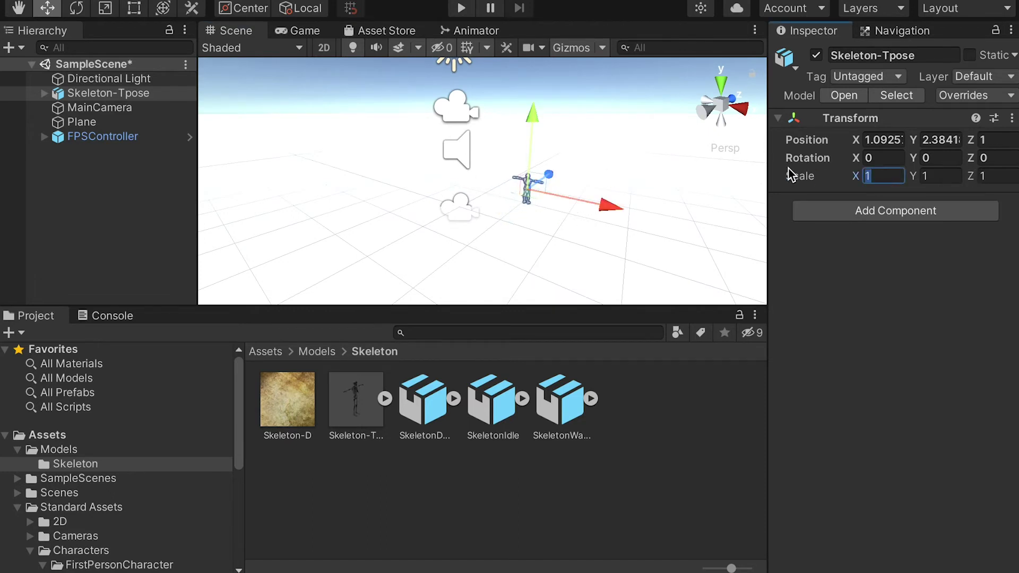
{"action": "type", "text": "3"}
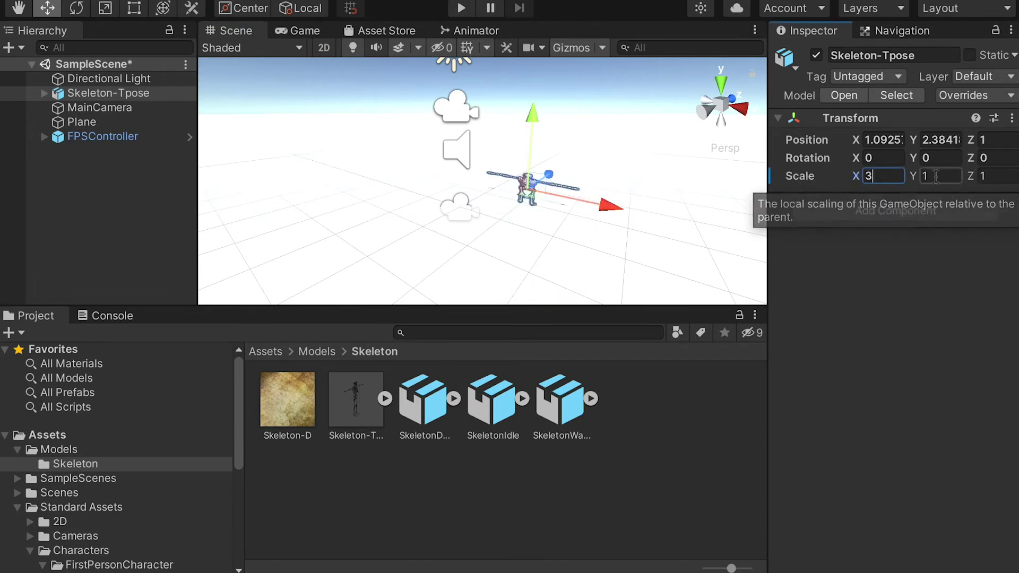
{"action": "key", "text": "Tab"}
{"action": "type", "text": "3"}
{"action": "key", "text": "Tab"}
{"action": "type", "text": "3"}
{"action": "left_click", "coordinate": [881, 176]}
{"action": "type", "text": "4"}
{"action": "key", "text": "Tab"}
{"action": "type", "text": "4"}
{"action": "key", "text": "Tab"}
{"action": "type", "text": "4"}
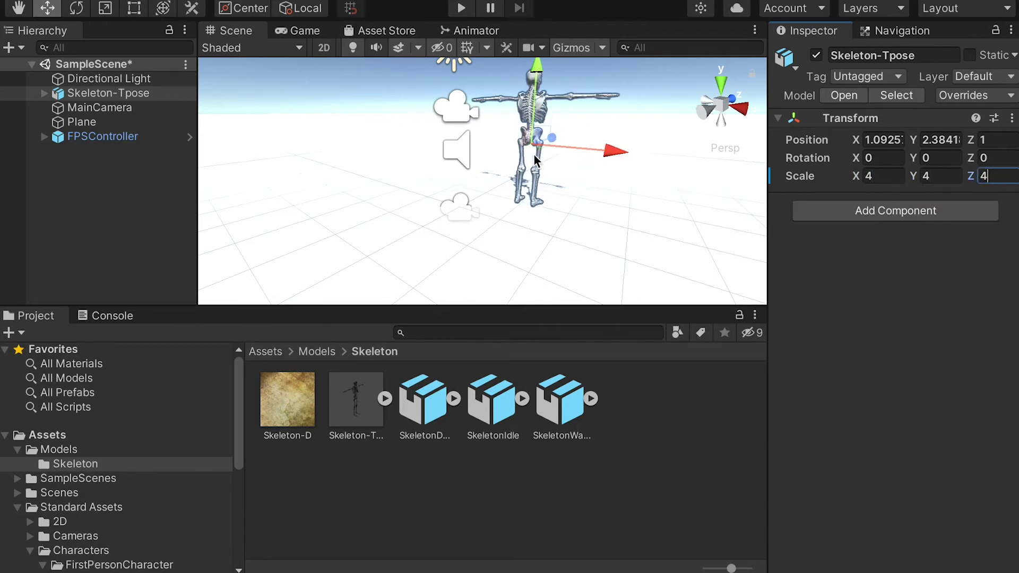
Step: Move the Skeleton-Tpose model to about 10.08 on Z and set its Y rotation to 180
{"action": "left_click_drag", "start_coordinate": [580, 130], "coordinate": [467, 126], "text": "alt"}
{"action": "key", "text": "e"}
{"action": "left_click", "coordinate": [942, 158]}
{"action": "type", "text": "180"}
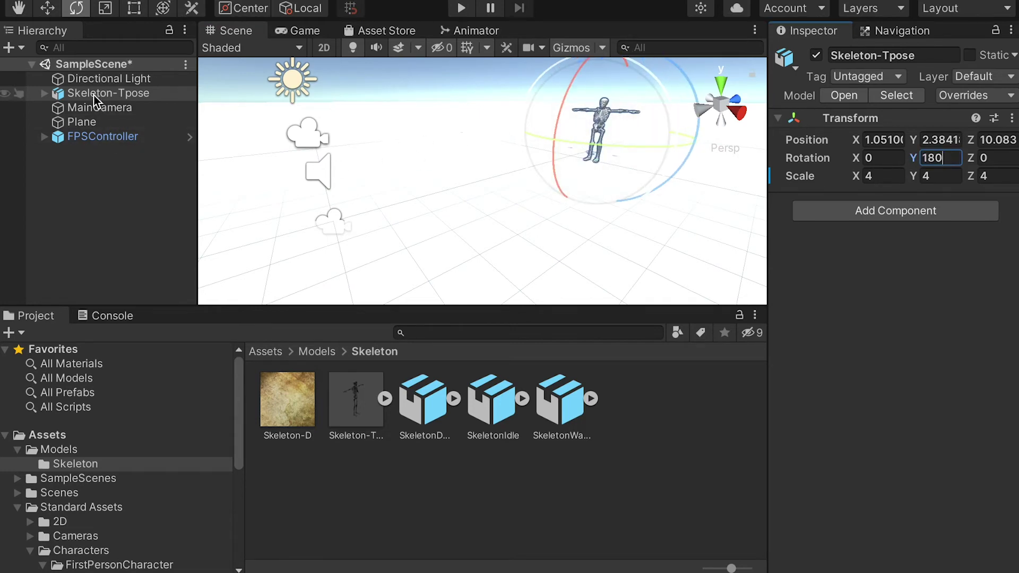
Step: Deactivate the MainCamera object and check the camera on the FPSController's FirstPersonCharacter child
{"action": "left_click", "coordinate": [93, 140]}
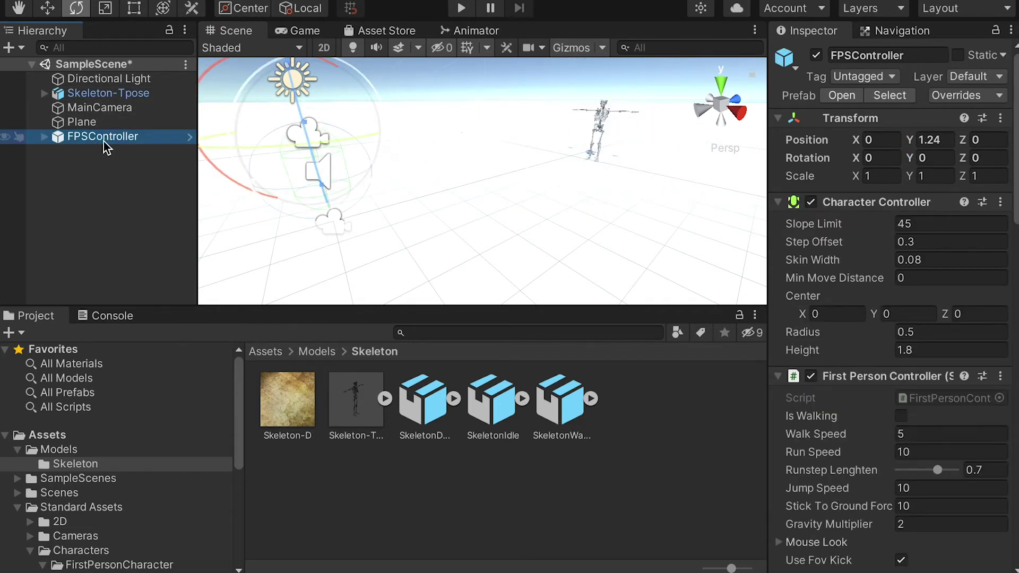
{"action": "left_click", "coordinate": [88, 109]}
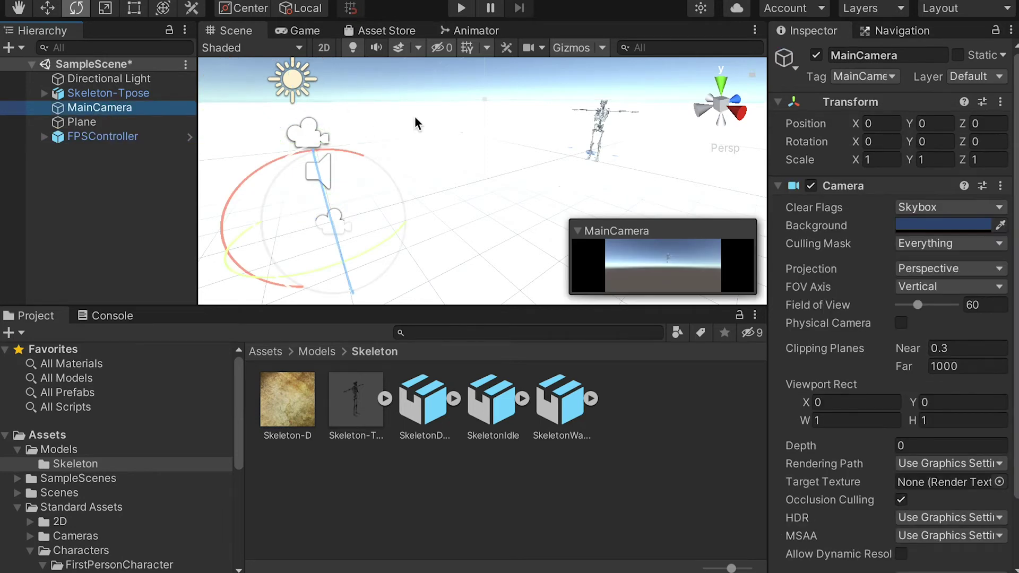
{"action": "left_click", "coordinate": [816, 55]}
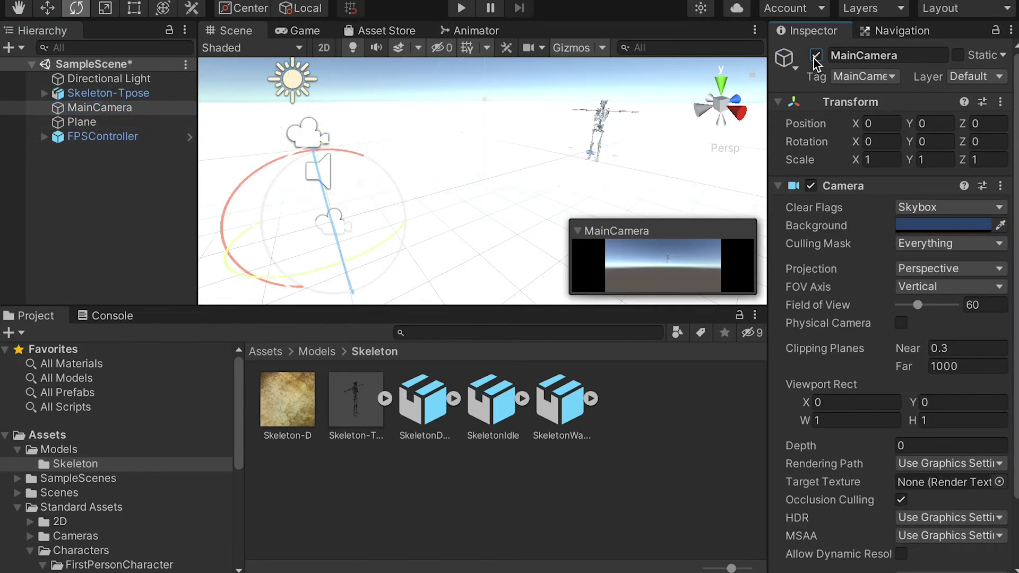
{"action": "left_click", "coordinate": [44, 137]}
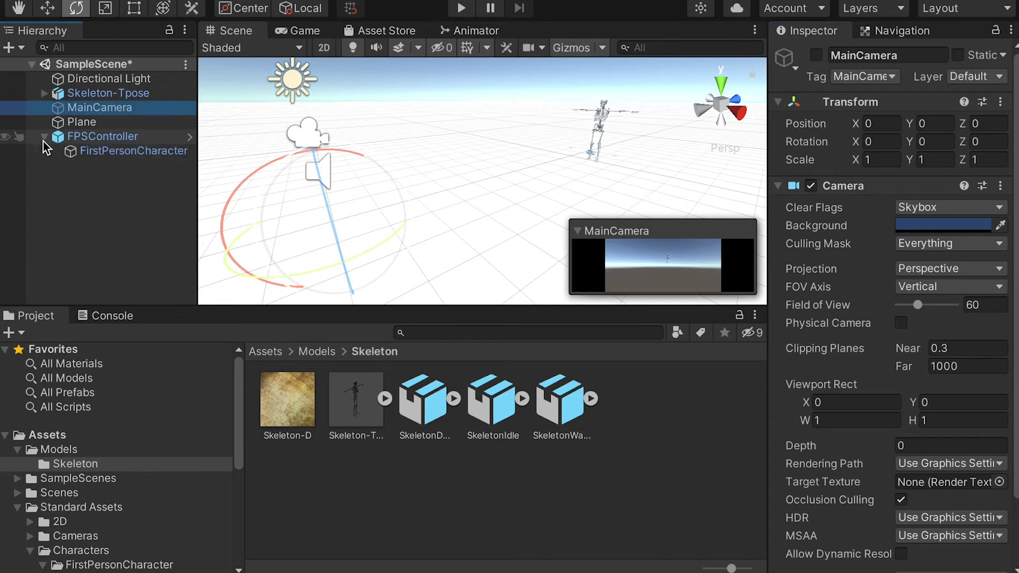
{"action": "left_click", "coordinate": [113, 152]}
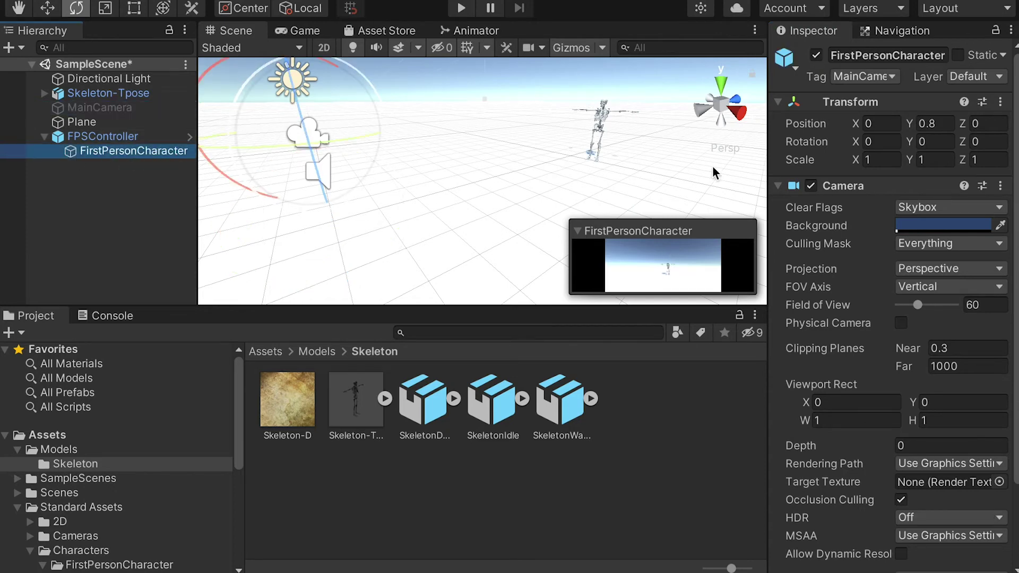
{"action": "left_click", "coordinate": [44, 137]}
{"action": "left_click", "coordinate": [146, 207]}
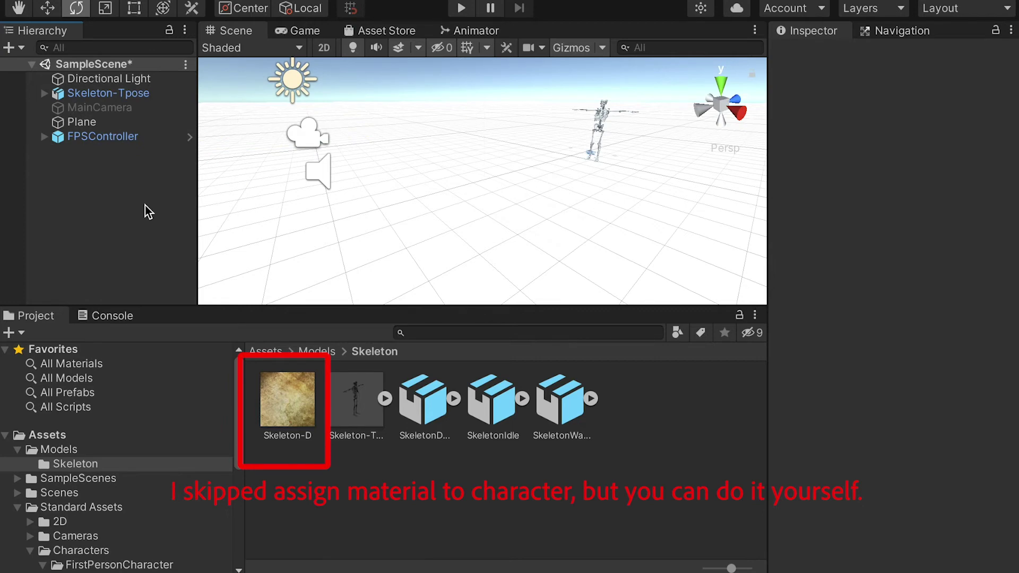
{"action": "left_click_drag", "start_coordinate": [514, 153], "coordinate": [471, 155], "text": "alt"}
{"action": "middle_click_drag", "start_coordinate": [468, 157], "coordinate": [236, 201]}
{"action": "scroll", "coordinate": [423, 182], "scroll_direction": "up", "scroll_amount": 3}
{"action": "left_click_drag", "start_coordinate": [423, 182], "coordinate": [472, 133], "text": "alt"}
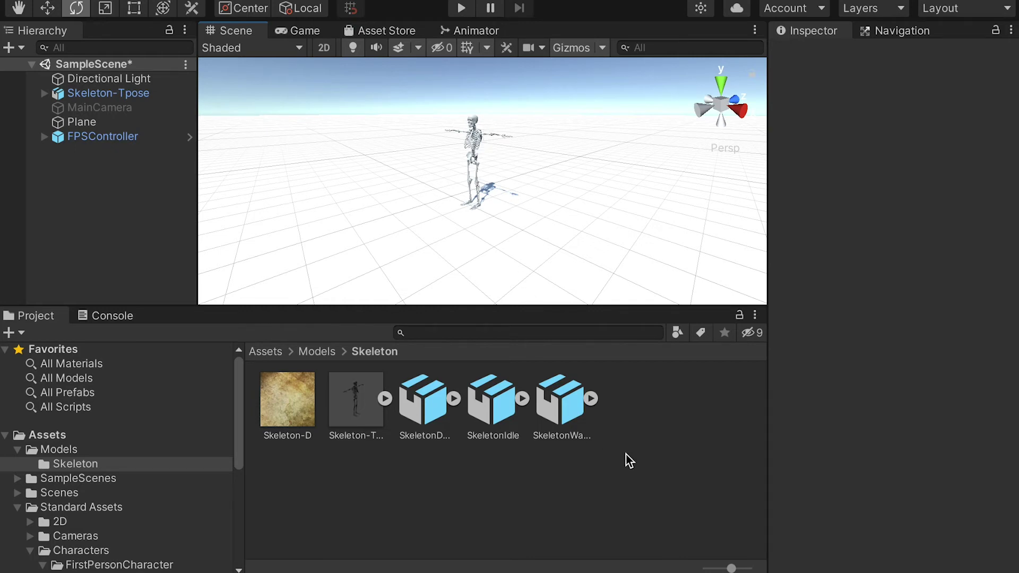
Step: Create an Animator Controller named SkeletonAnime in the Skeleton folder
{"action": "right_click", "coordinate": [613, 464]}
{"action": "mouse_move", "coordinate": [645, 293]}
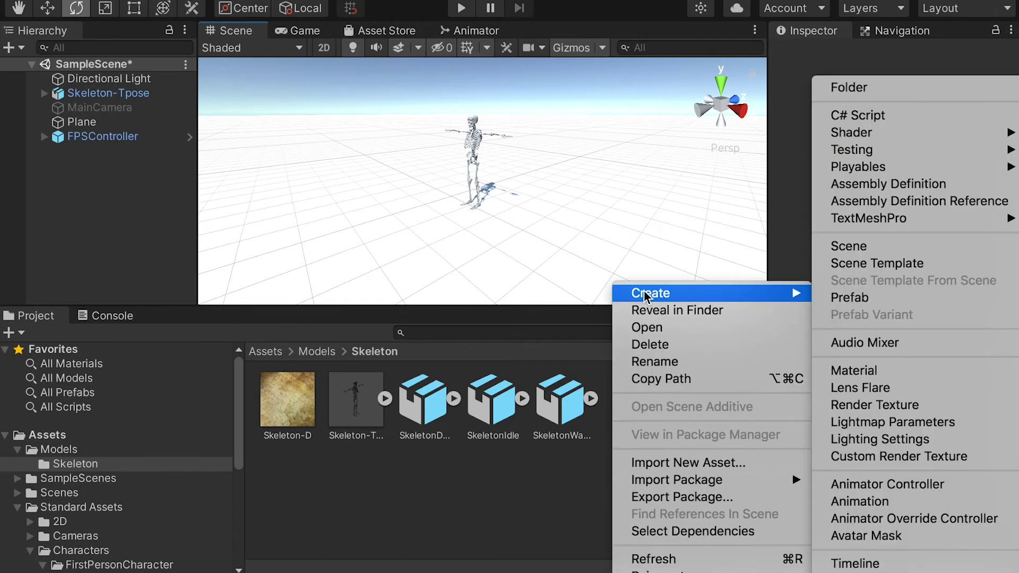
{"action": "left_click", "coordinate": [929, 483]}
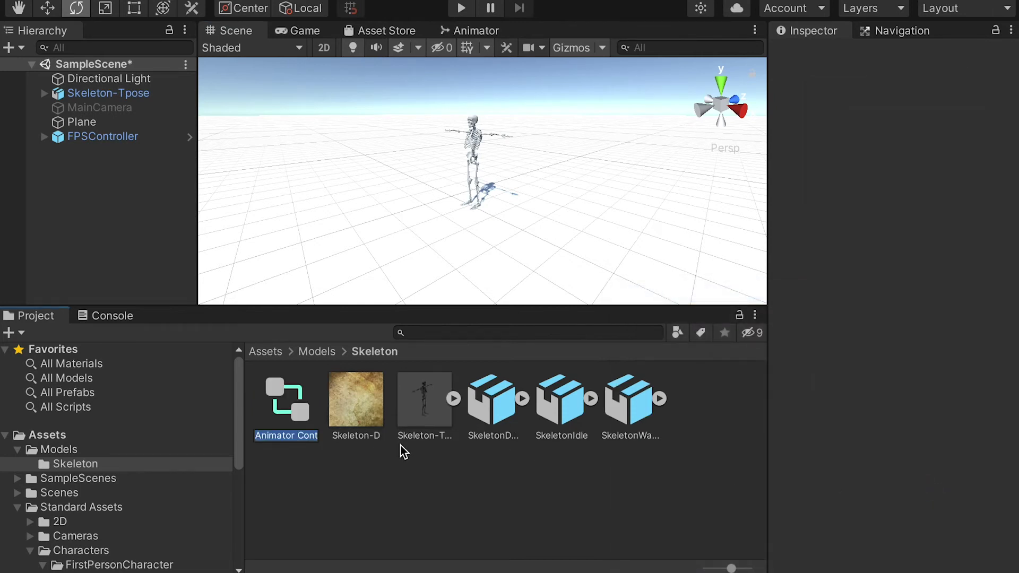
{"action": "key", "text": "BackSpace"}
{"action": "type", "text": "SkeletonAni"}
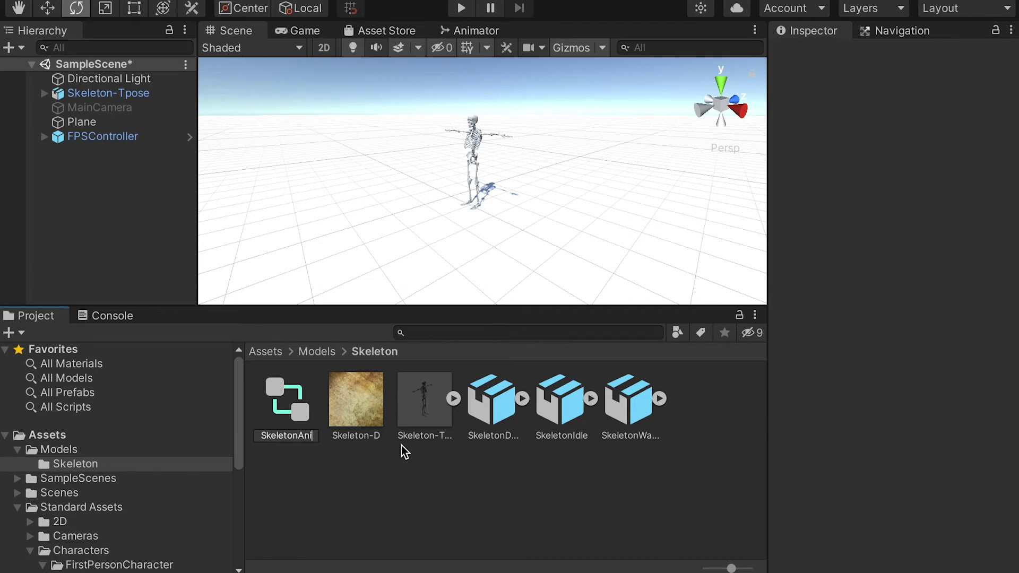
{"action": "type", "text": "me"}
{"action": "key", "text": "Return"}
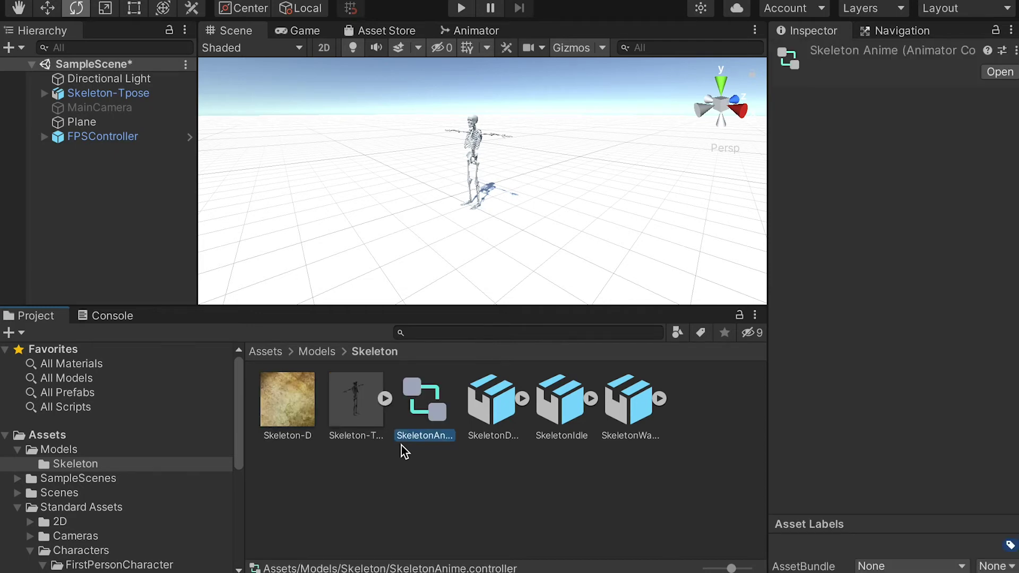
Step: Open the SkeletonAnime controller for editing and move its Exit node closer to the Entry node, on the same row
{"action": "double_click", "coordinate": [420, 401]}
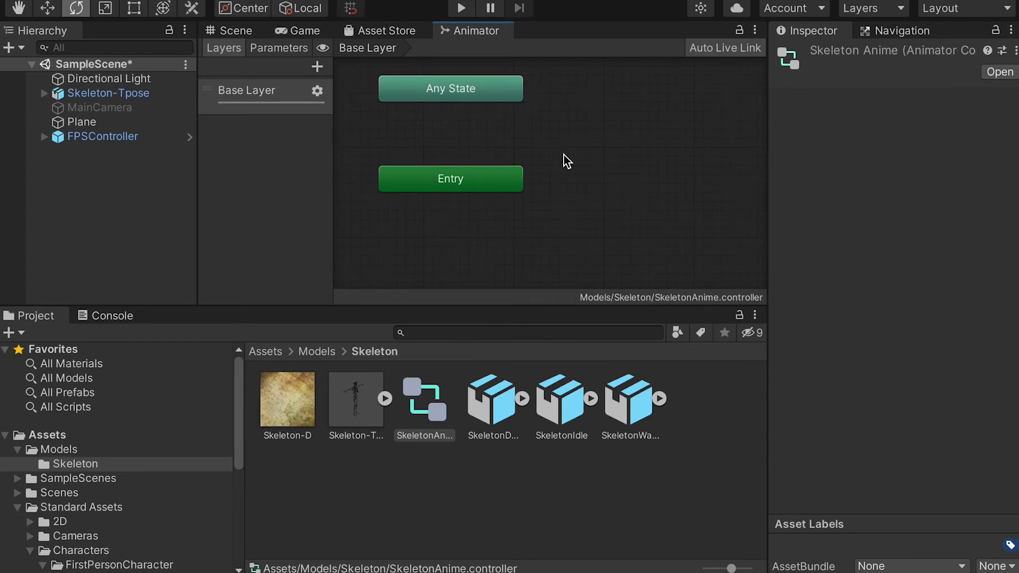
{"action": "scroll", "coordinate": [566, 163], "scroll_direction": "down", "scroll_amount": 5}
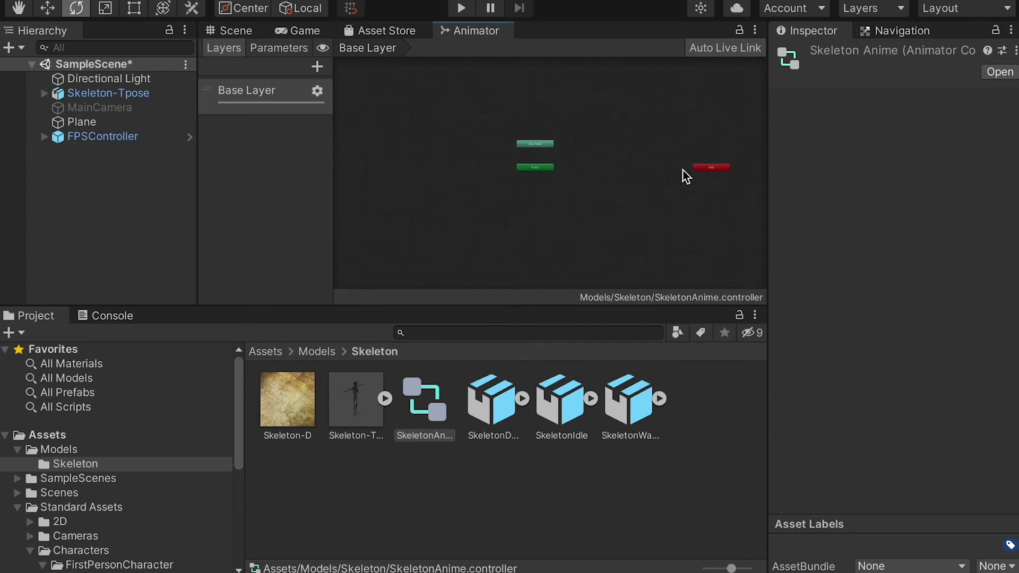
{"action": "left_click", "coordinate": [595, 166]}
{"action": "scroll", "coordinate": [591, 166], "scroll_direction": "up", "scroll_amount": 5}
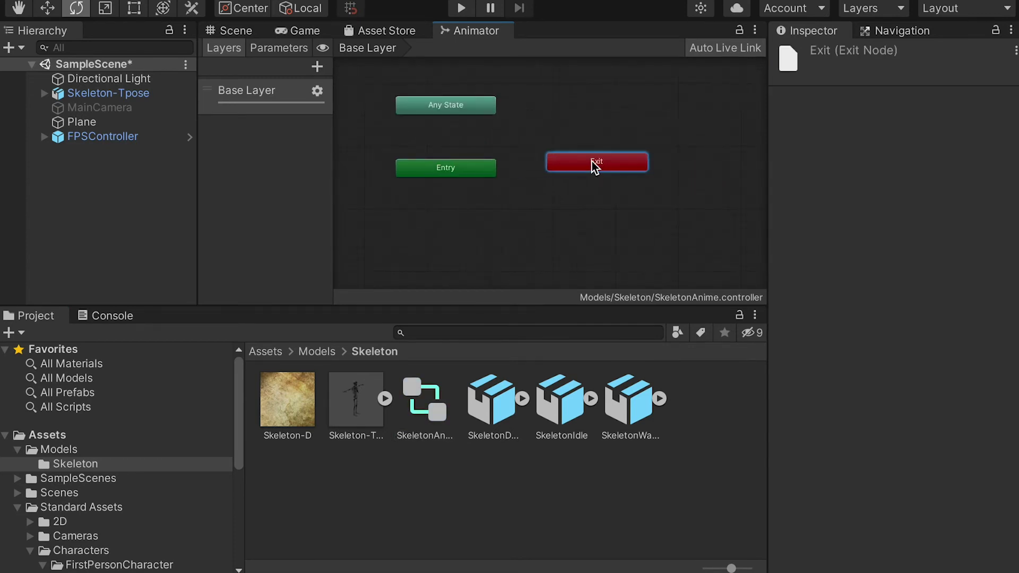
{"action": "left_click_drag", "start_coordinate": [593, 165], "coordinate": [633, 173]}
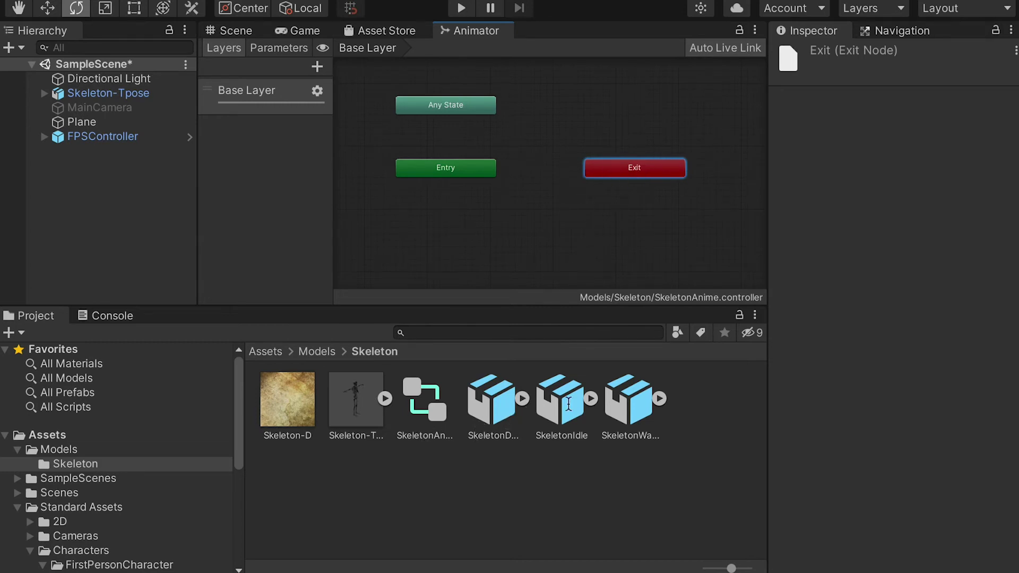
Step: Add the SkeletonIdle animation to the controller as its default state and rename that state Idle
{"action": "left_click_drag", "start_coordinate": [584, 401], "coordinate": [537, 132]}
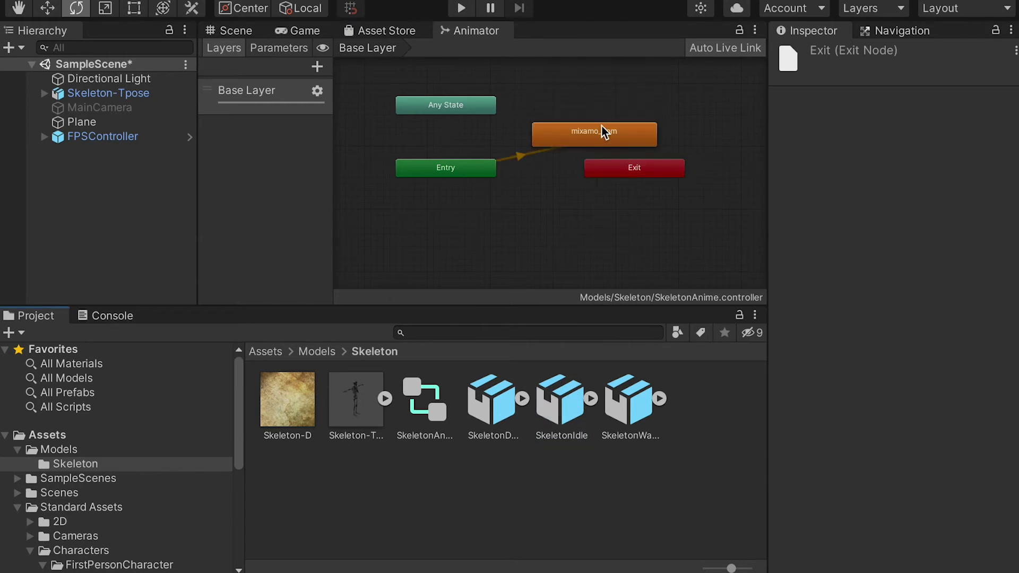
{"action": "left_click_drag", "start_coordinate": [610, 135], "coordinate": [575, 134]}
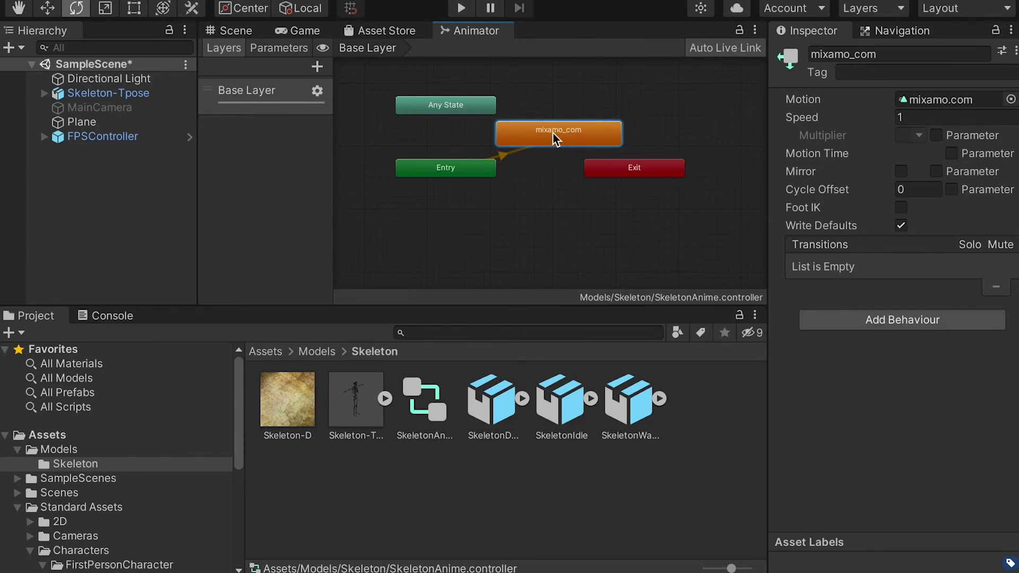
{"action": "left_click", "coordinate": [893, 54]}
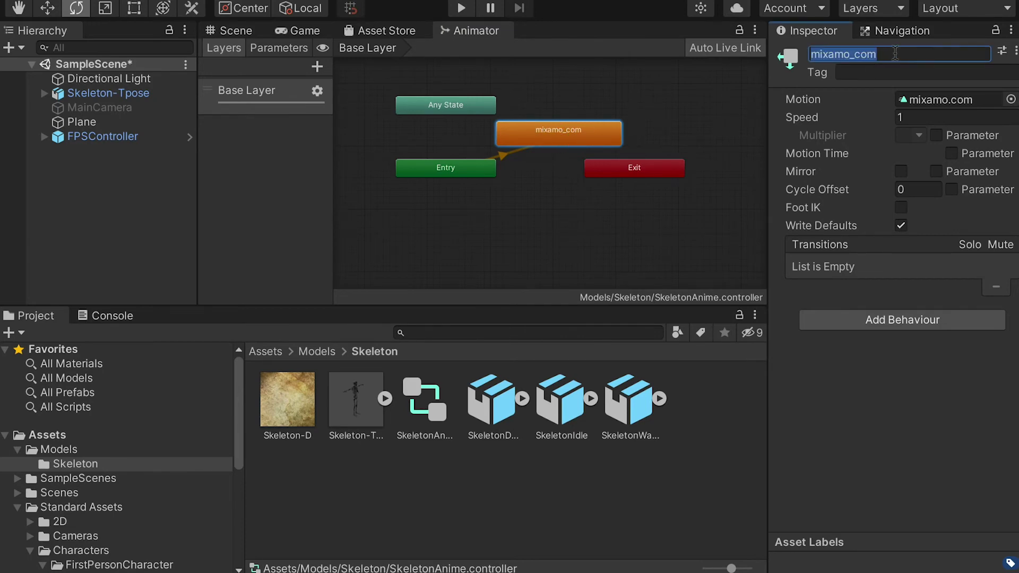
{"action": "key", "text": "BackSpace"}
{"action": "type", "text": "Idle"}
{"action": "key", "text": "Return"}
Step: Spread the Exit and Entry nodes slightly farther apart and check the Idle state's settings
{"action": "left_click_drag", "start_coordinate": [626, 168], "coordinate": [658, 168]}
{"action": "left_click", "coordinate": [503, 157]}
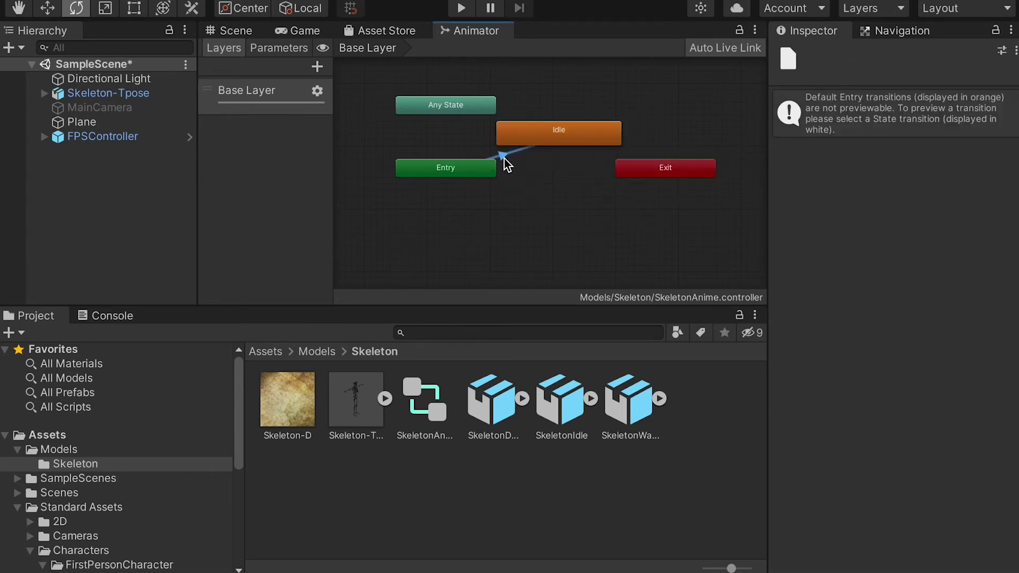
{"action": "left_click_drag", "start_coordinate": [471, 166], "coordinate": [458, 171]}
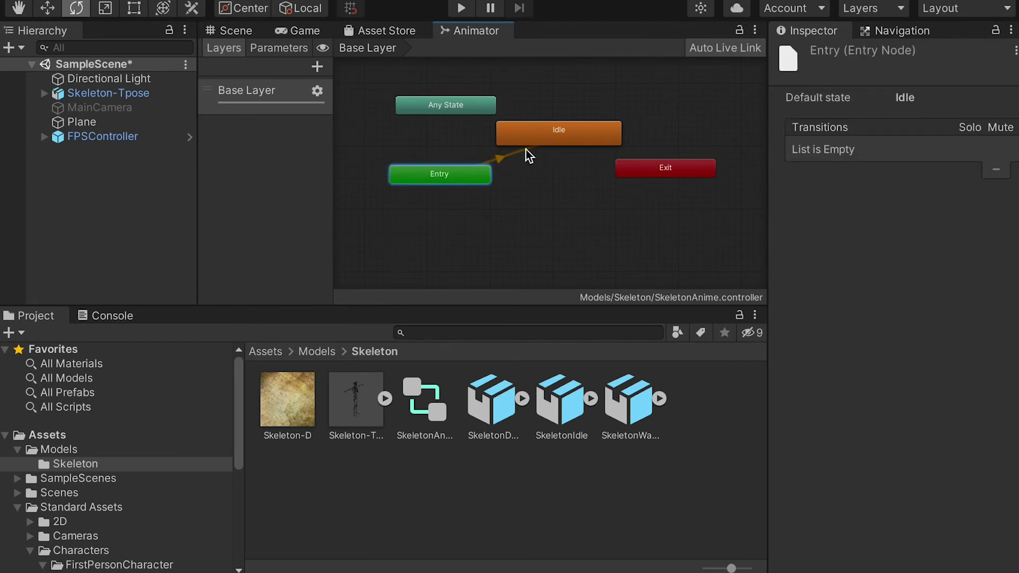
{"action": "left_click", "coordinate": [570, 132]}
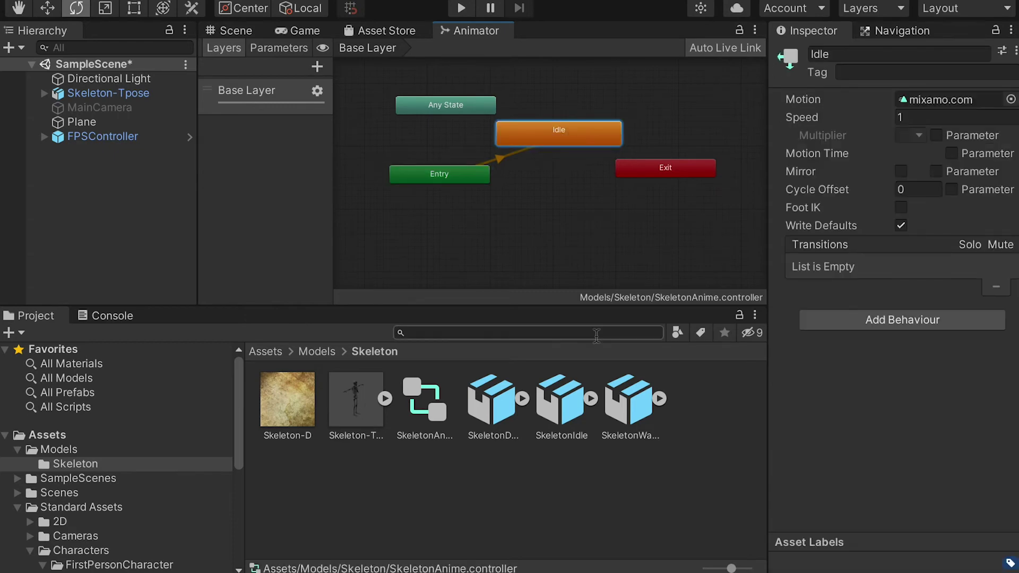
Step: Enable Loop Time for the SkeletonIdle animation clip and apply the import settings
{"action": "left_click", "coordinate": [566, 404]}
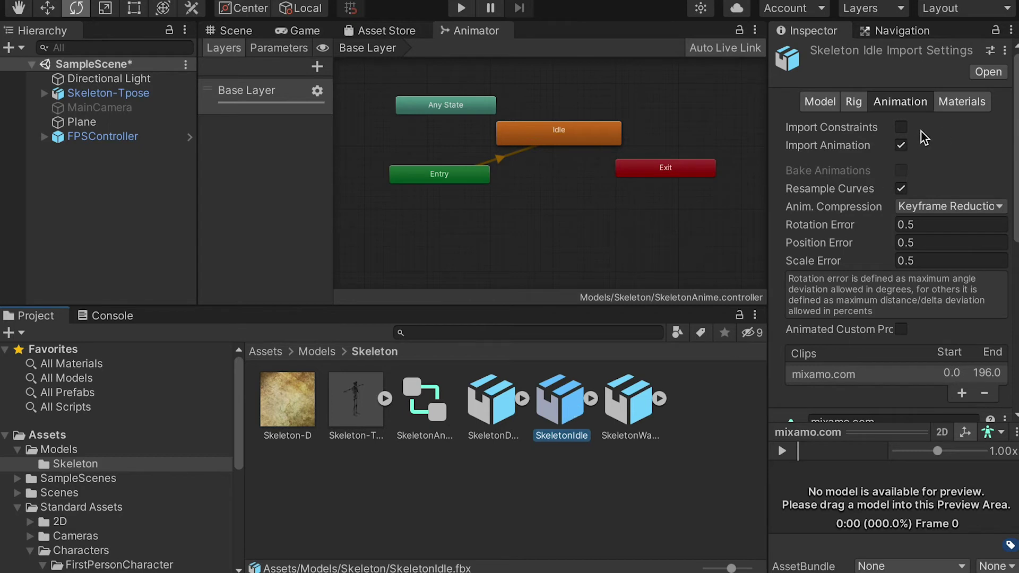
{"action": "left_click_drag", "start_coordinate": [1017, 130], "coordinate": [1016, 296]}
{"action": "left_click", "coordinate": [901, 213]}
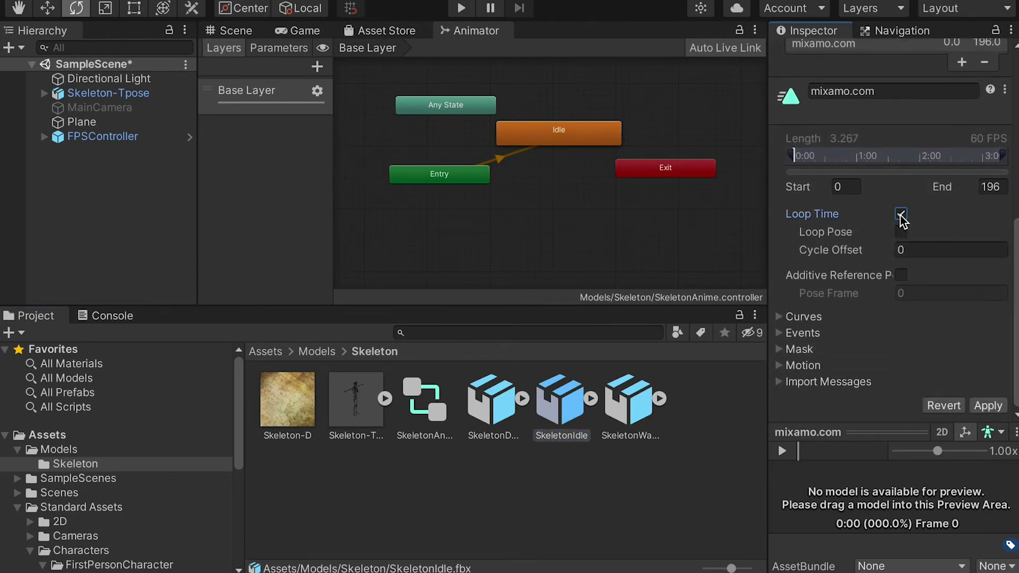
{"action": "left_click", "coordinate": [989, 406]}
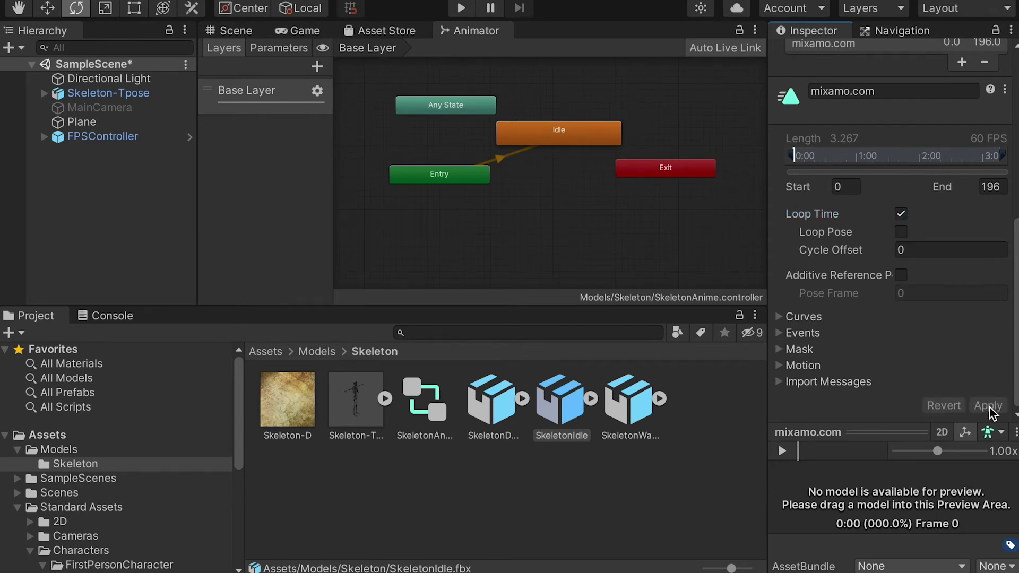
Step: Enlarge the asset thumbnails and check the Loop Time setting of the SkeletonDeath and SkeletonWalk clips
{"action": "left_click", "coordinate": [494, 400]}
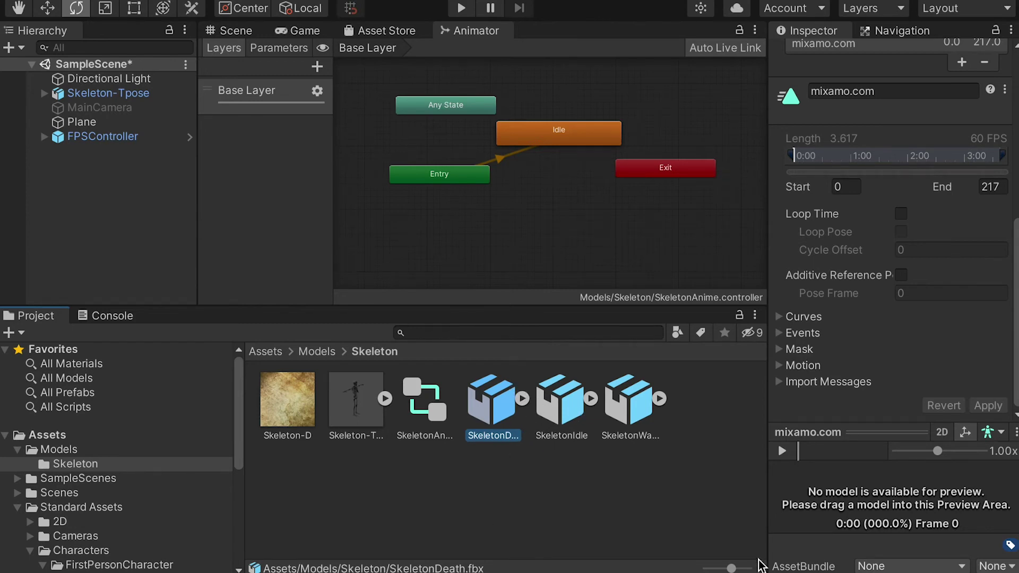
{"action": "left_click_drag", "start_coordinate": [732, 569], "coordinate": [748, 569]}
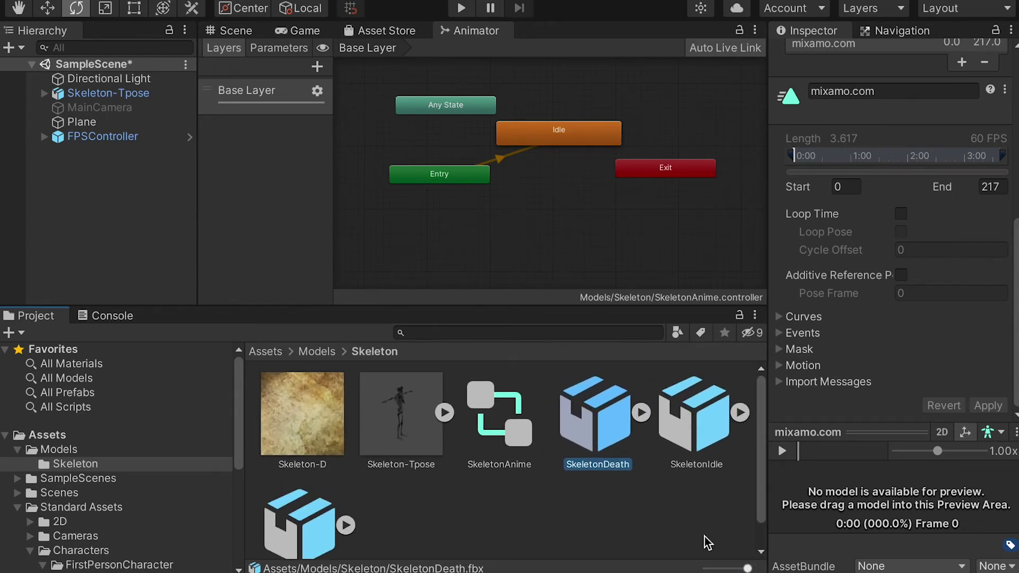
{"action": "scroll", "coordinate": [621, 459], "scroll_direction": "down", "scroll_amount": 1}
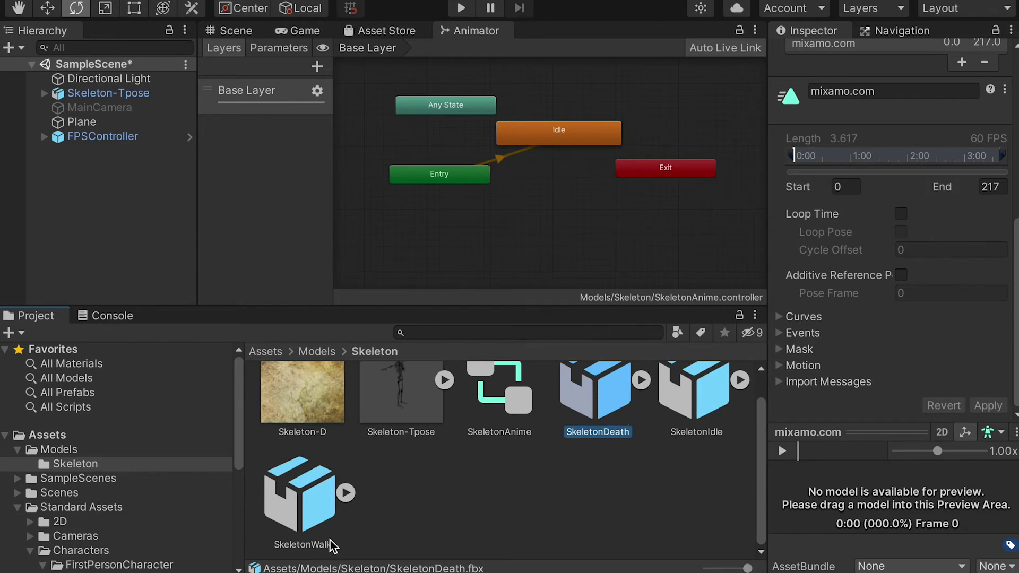
{"action": "scroll", "coordinate": [613, 393], "scroll_direction": "up", "scroll_amount": 1}
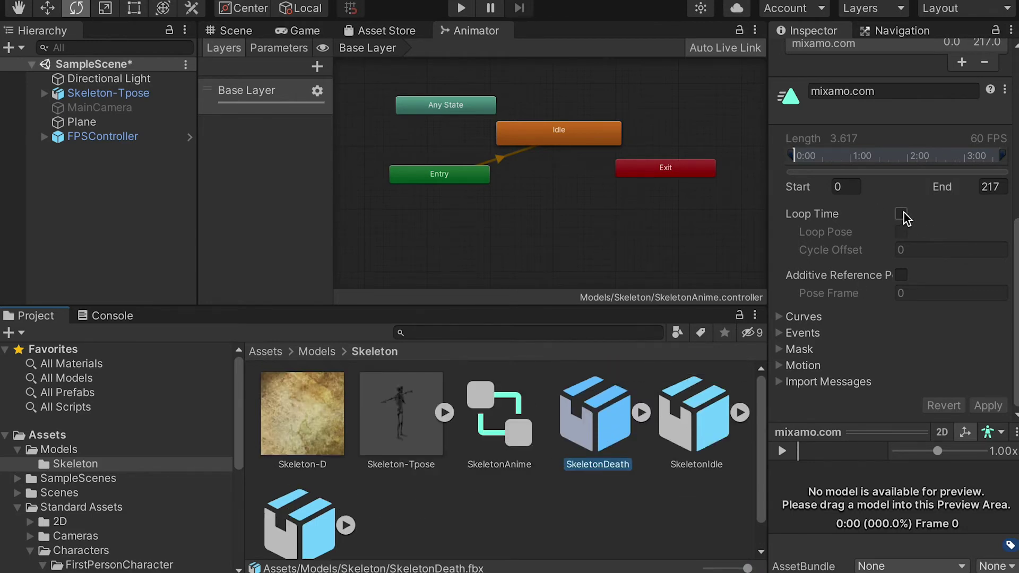
{"action": "left_click", "coordinate": [299, 538]}
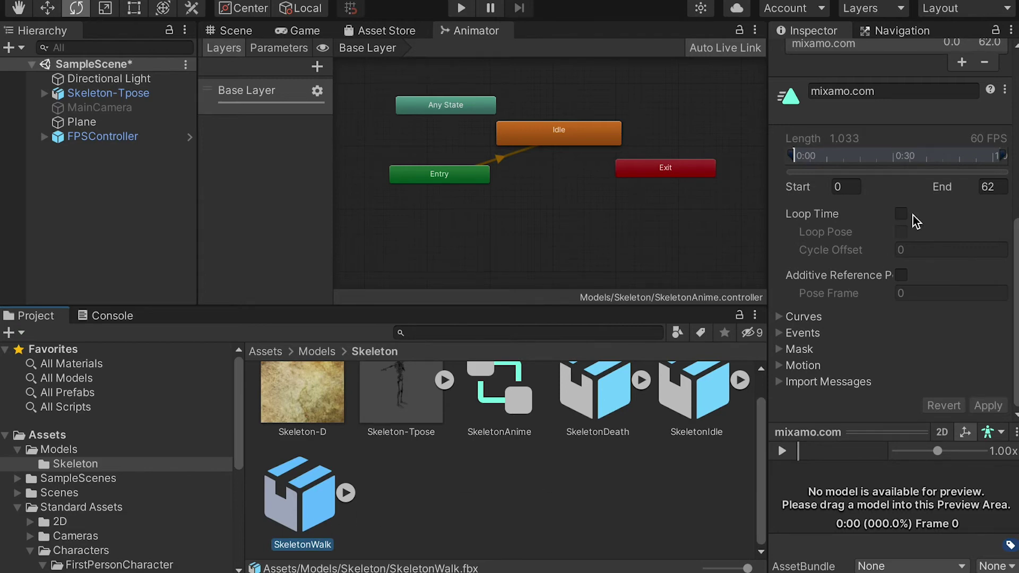
{"action": "left_click", "coordinate": [541, 194]}
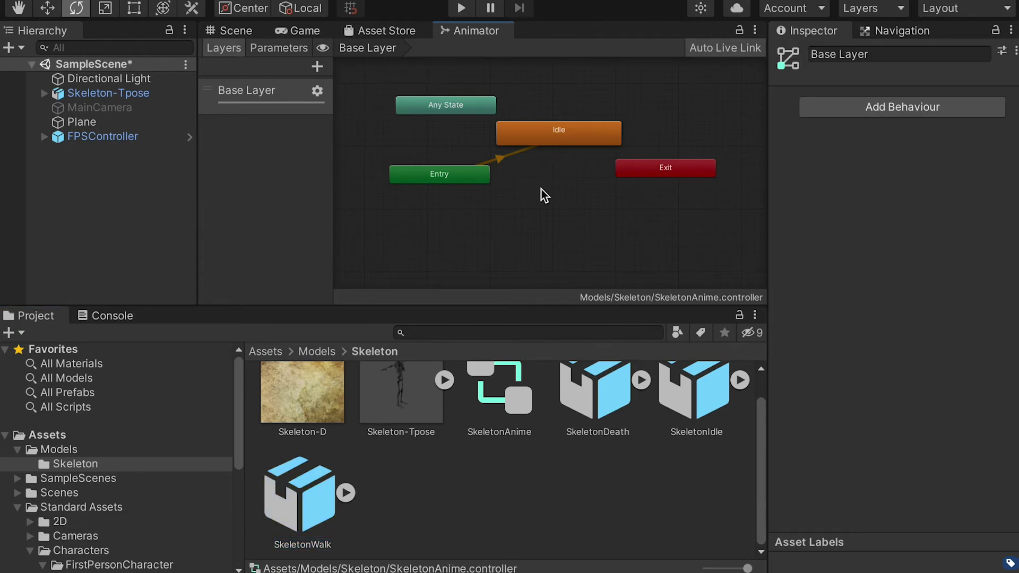
Step: Add an Animator component to the Skeleton-Tpose object in the scene
{"action": "left_click", "coordinate": [132, 96]}
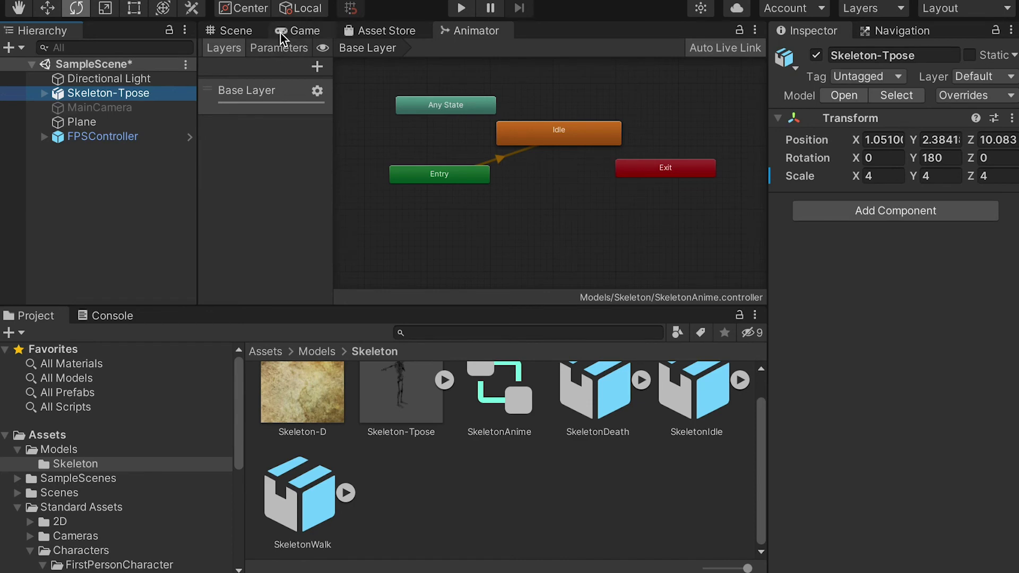
{"action": "left_click", "coordinate": [235, 32]}
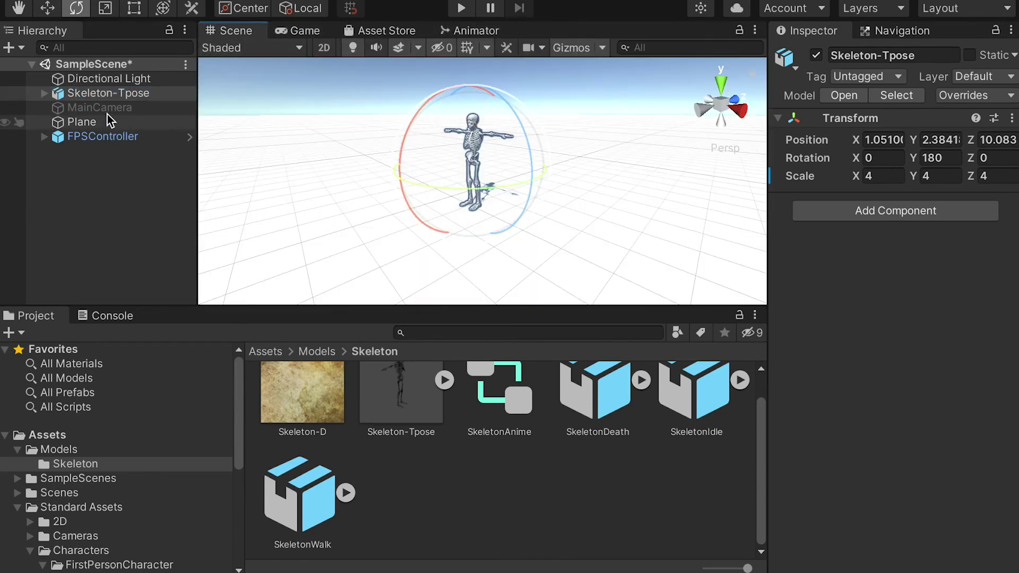
{"action": "left_click", "coordinate": [105, 97]}
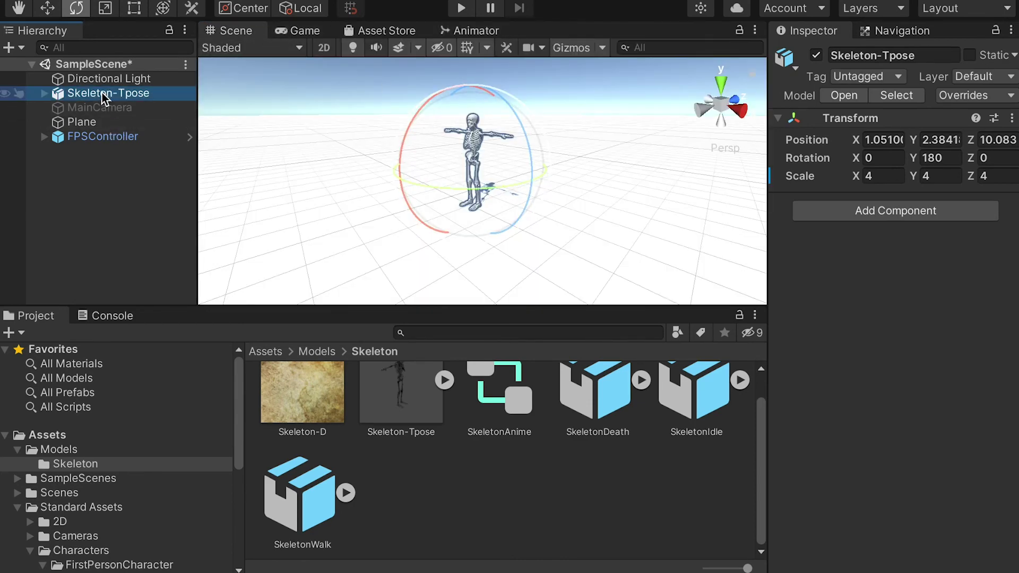
{"action": "left_click", "coordinate": [883, 211]}
{"action": "type", "text": "ani"}
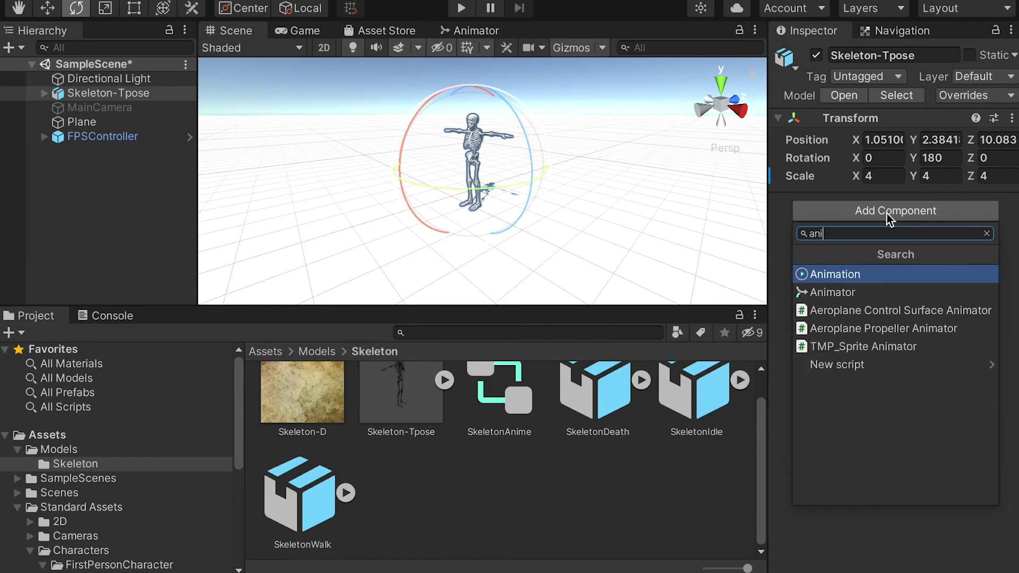
{"action": "left_click", "coordinate": [834, 292]}
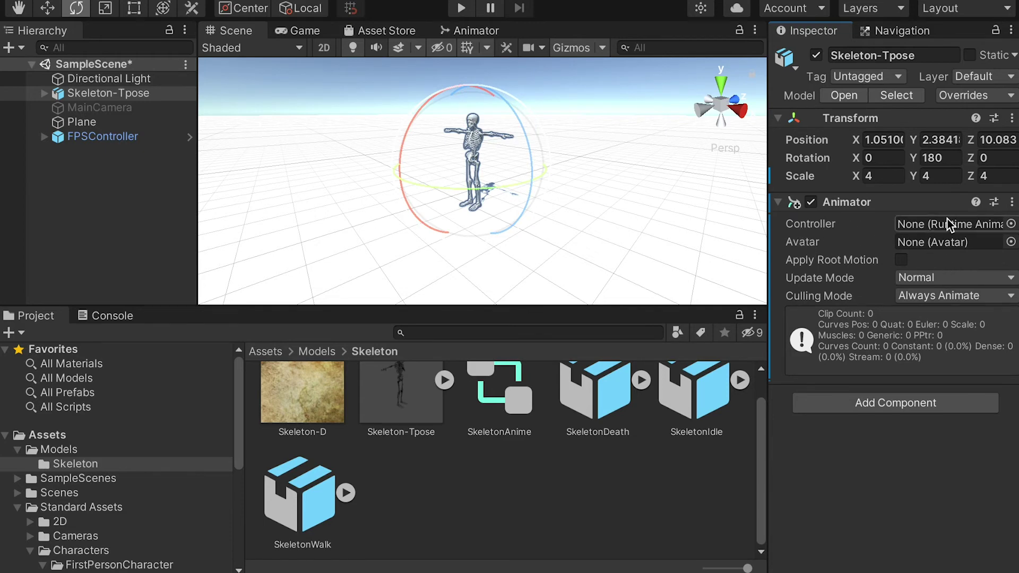
Step: Assign the SkeletonAnime controller to Skeleton-Tpose's Animator and enable Apply Root Motion
{"action": "scroll", "coordinate": [521, 424], "scroll_direction": "up", "scroll_amount": 1}
{"action": "left_click_drag", "start_coordinate": [498, 420], "coordinate": [903, 223]}
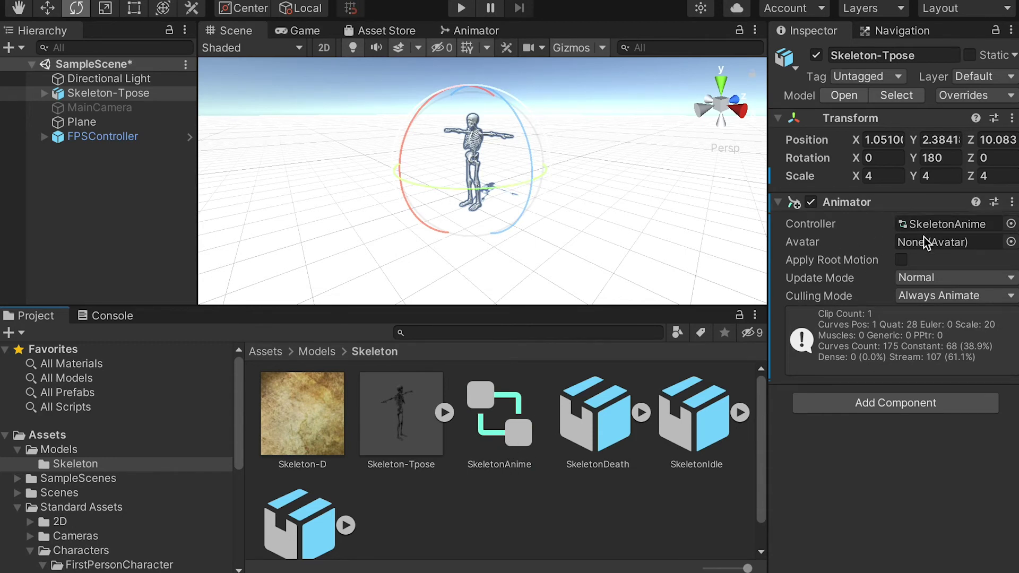
{"action": "left_click", "coordinate": [901, 260]}
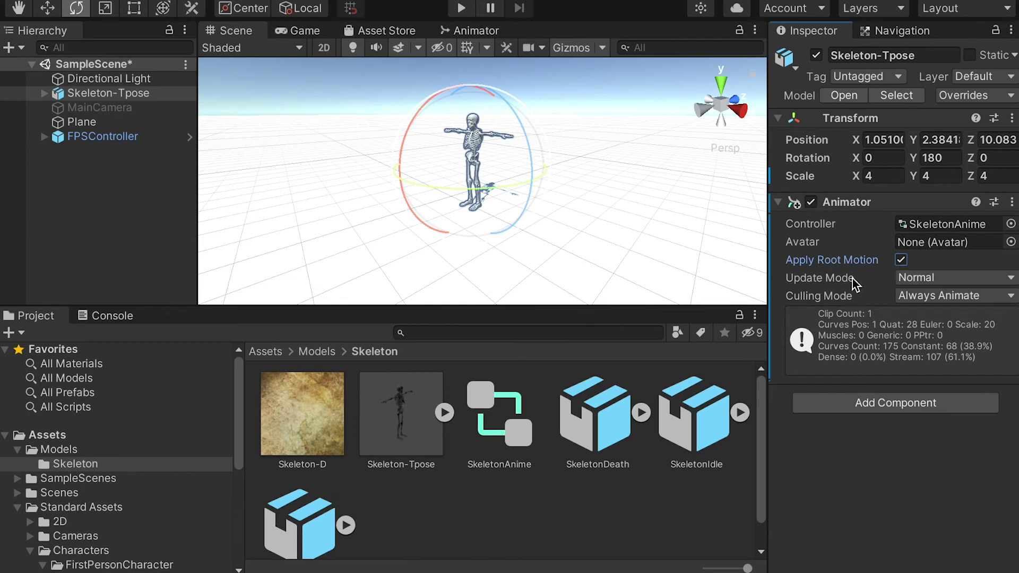
Step: Save the scene and play-test the skeleton's idle animation, stopping play mode when done
{"action": "key", "text": "ctrl+s"}
{"action": "left_click", "coordinate": [463, 9]}
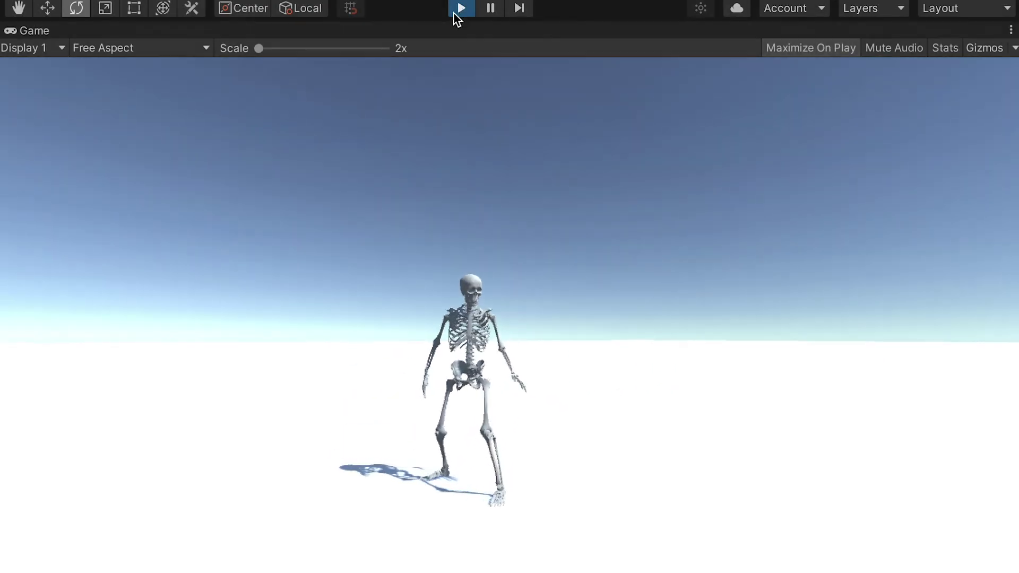
{"action": "left_click", "coordinate": [456, 12]}
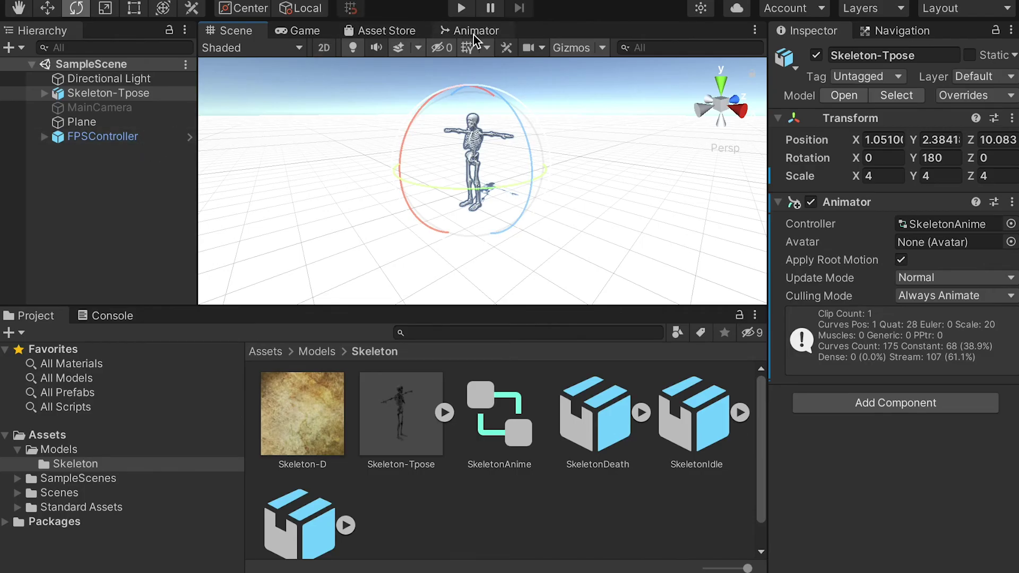
Step: Review the Idle state and its options in the SkeletonAnime controller, then return to the Scene view
{"action": "double_click", "coordinate": [507, 415]}
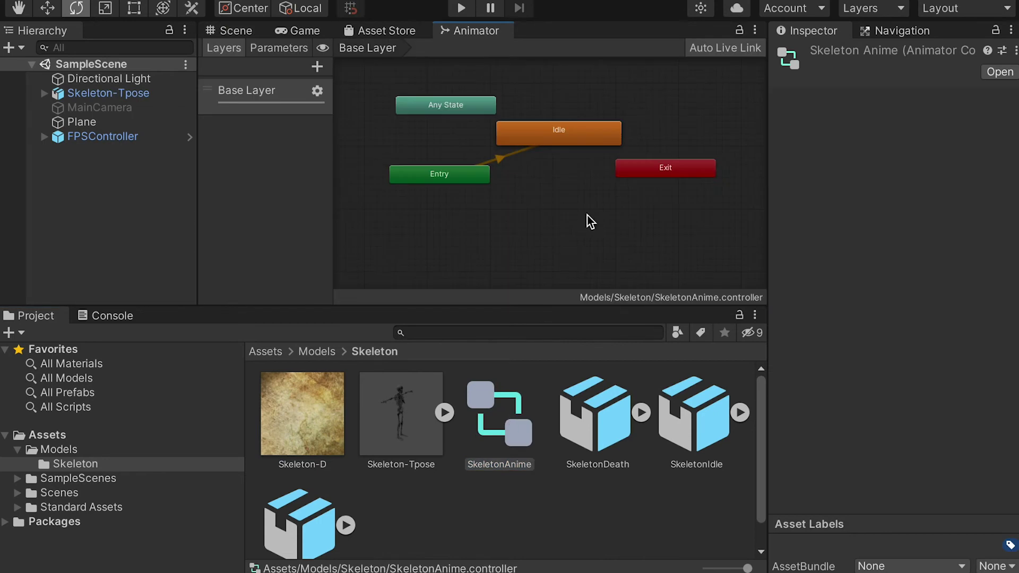
{"action": "right_click", "coordinate": [564, 135]}
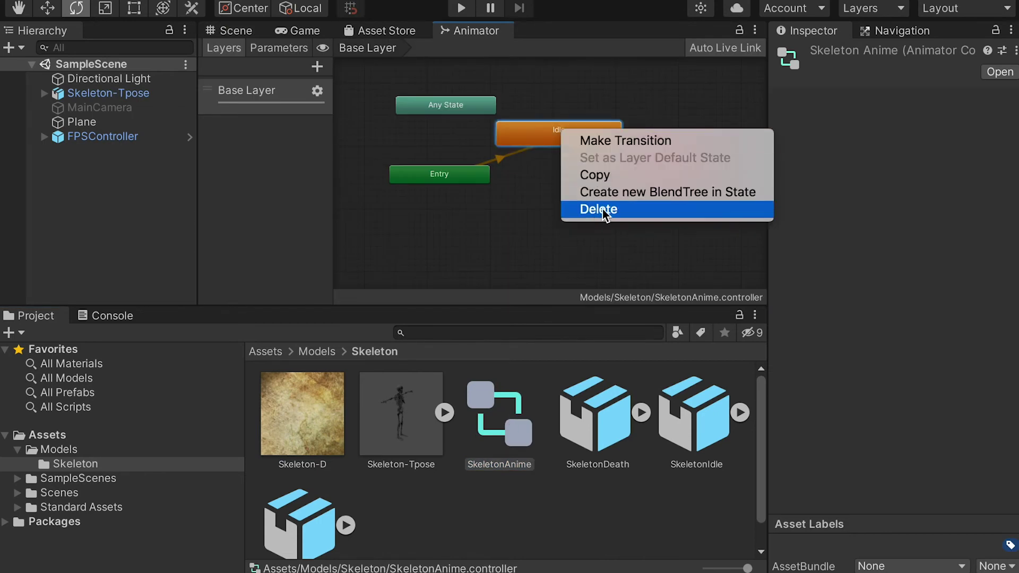
{"action": "left_click", "coordinate": [522, 242]}
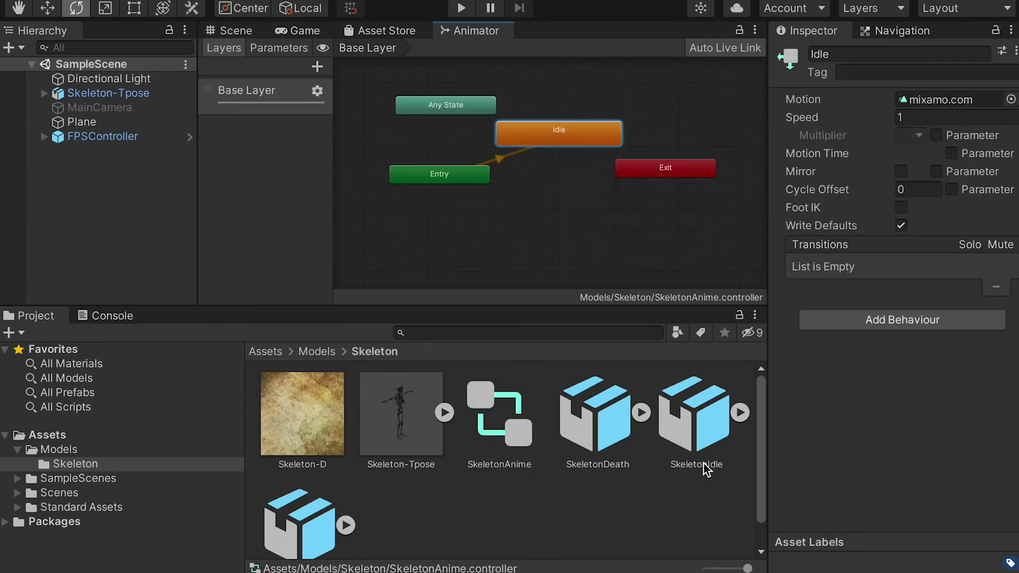
{"action": "scroll", "coordinate": [378, 521], "scroll_direction": "down", "scroll_amount": 1}
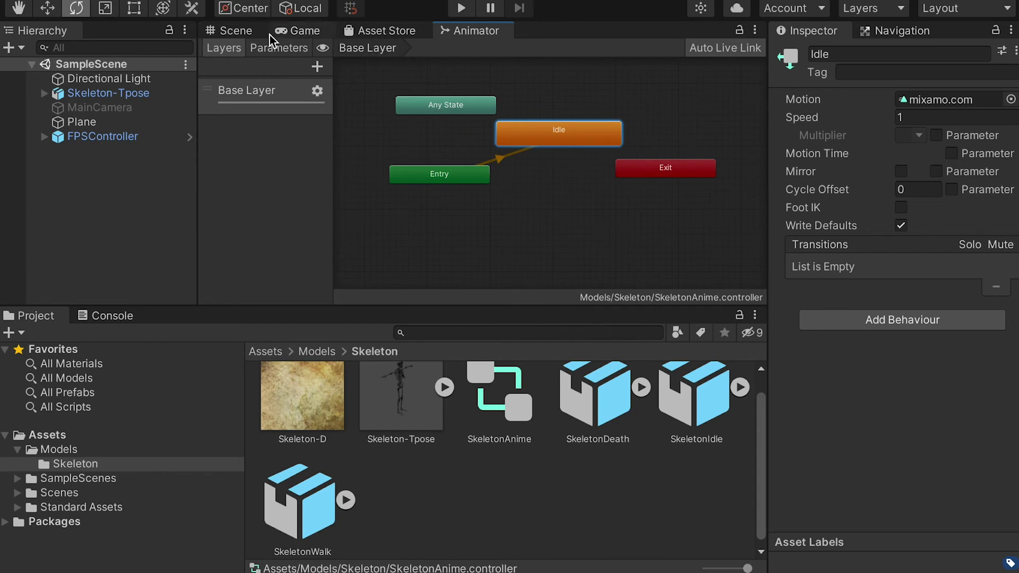
{"action": "left_click", "coordinate": [242, 32]}
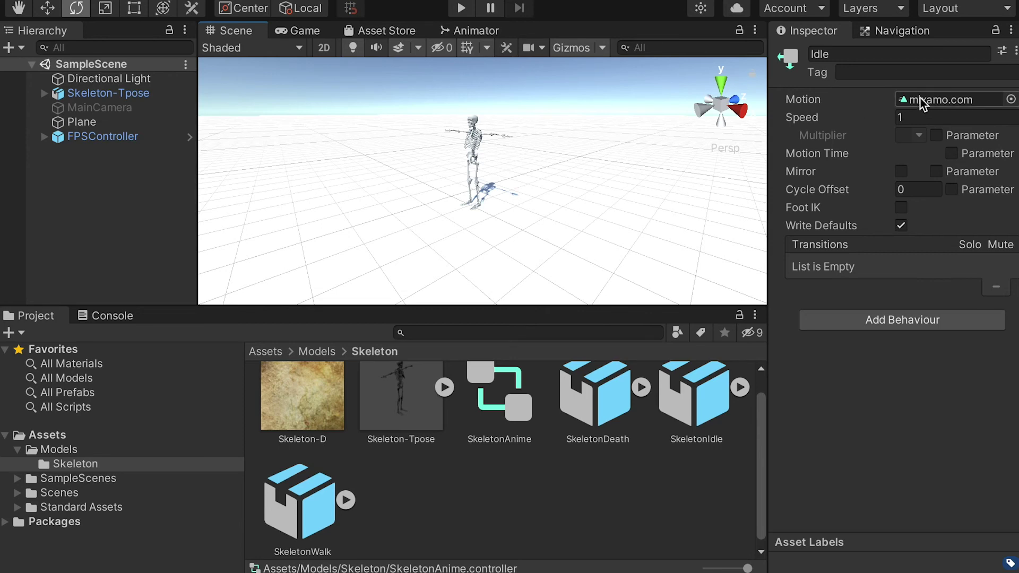
Step: Switch to Finder and preview the code of PressKeyAnimation.cs in the 05ModelsForUnity folder
{"action": "key", "text": "super+Tab"}
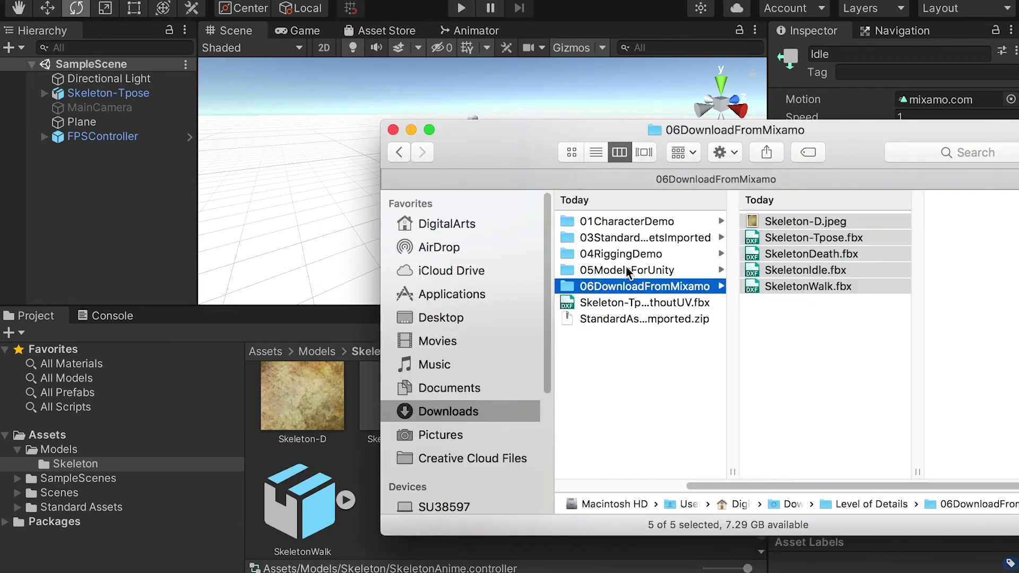
{"action": "left_click", "coordinate": [628, 270]}
{"action": "left_click", "coordinate": [769, 222]}
{"action": "left_click_drag", "start_coordinate": [862, 140], "coordinate": [809, 141]}
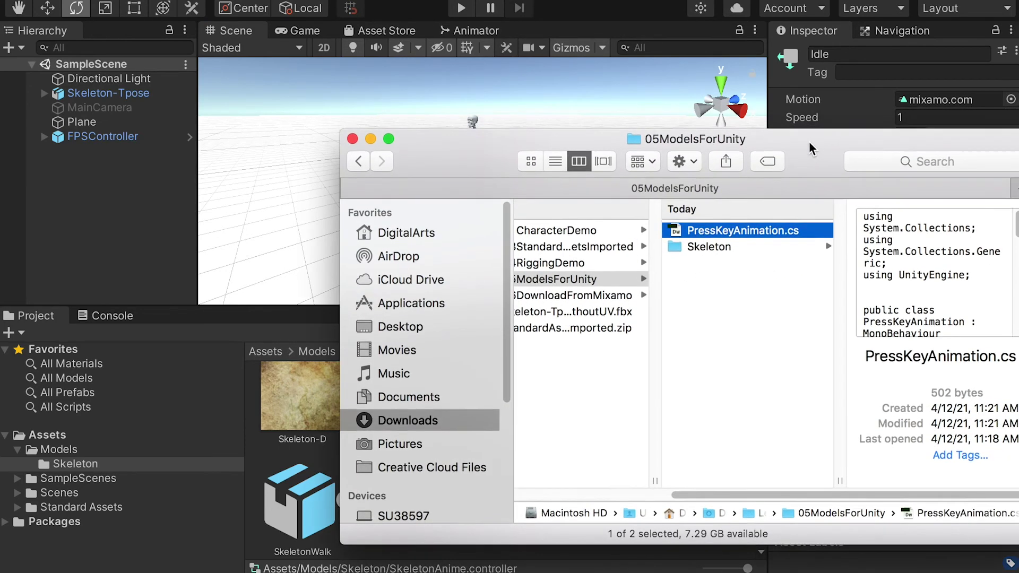
{"action": "key", "text": "space"}
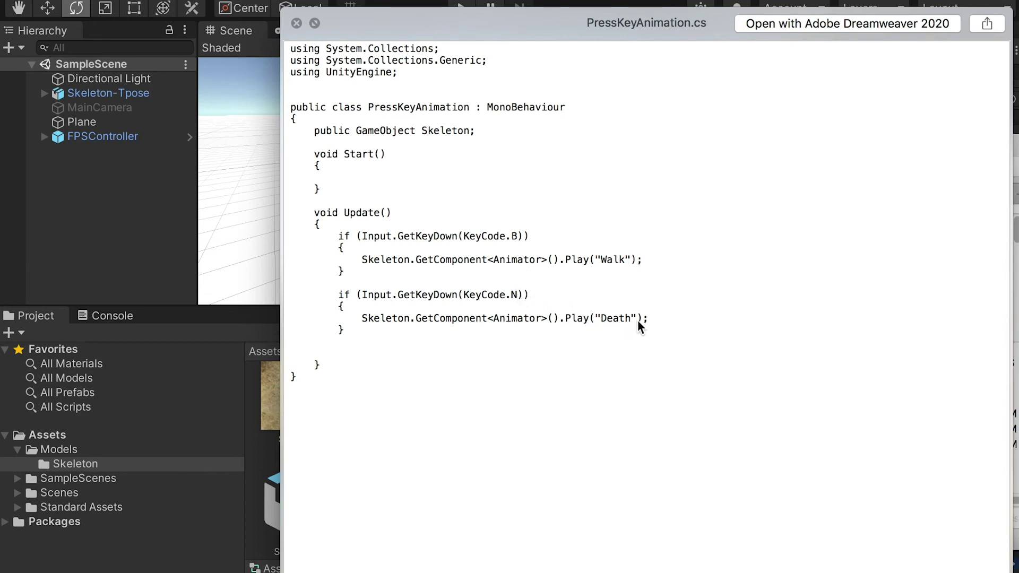
{"action": "key", "text": "space"}
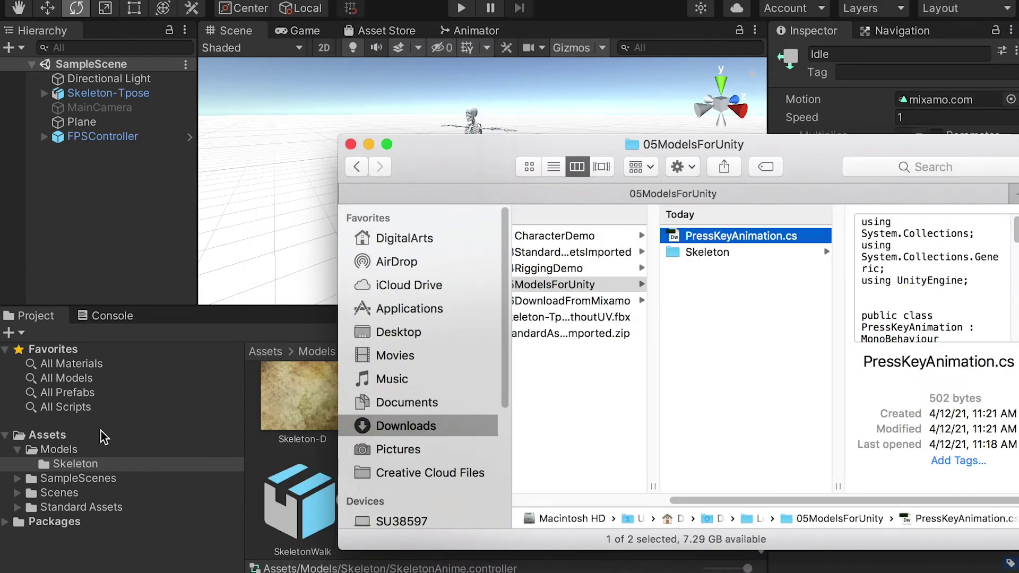
Step: Create a Scripts folder under Assets and import PressKeyAnimation.cs from Finder into it
{"action": "left_click", "coordinate": [59, 436]}
{"action": "right_click", "coordinate": [544, 500]}
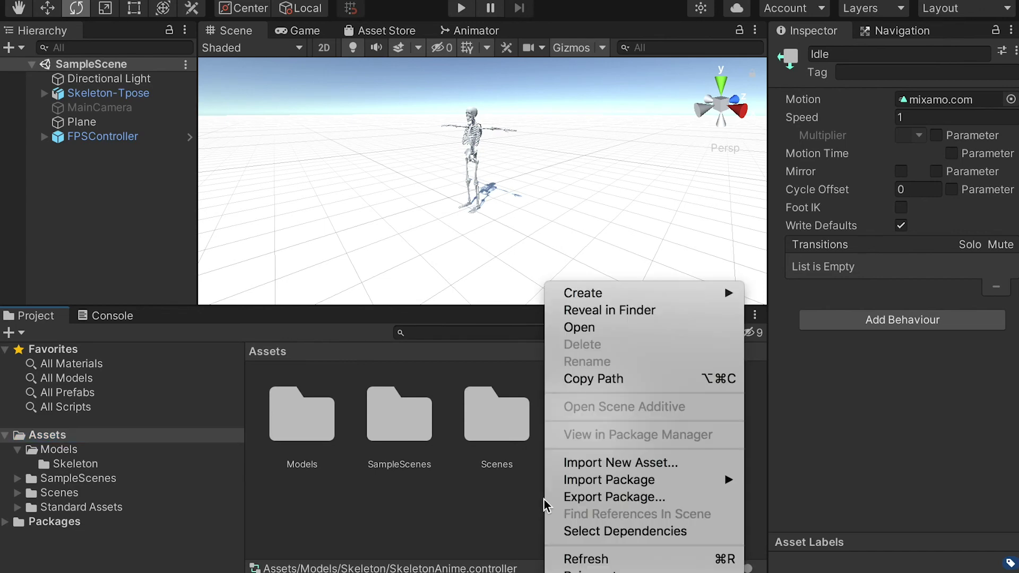
{"action": "mouse_move", "coordinate": [664, 293]}
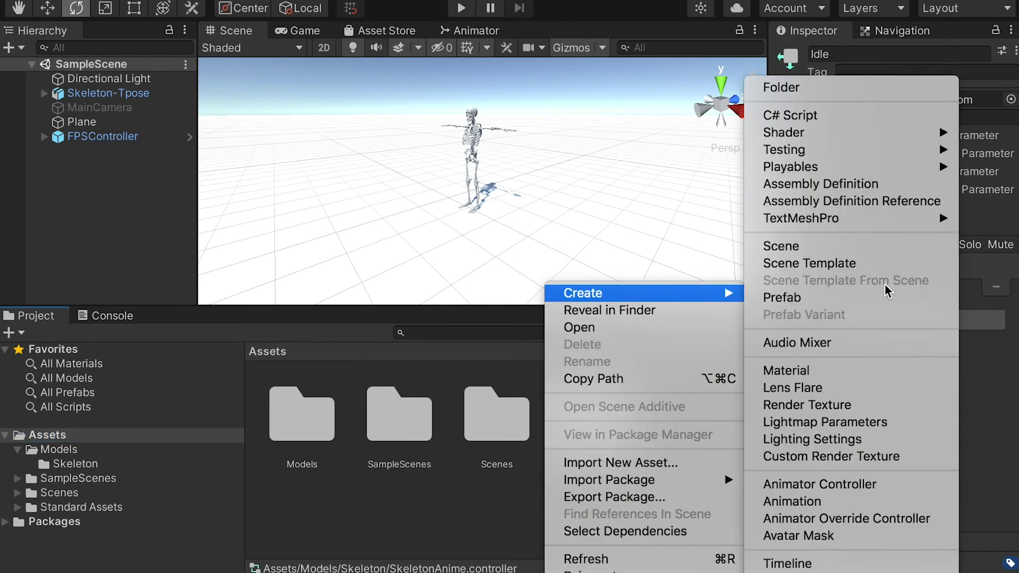
{"action": "left_click", "coordinate": [824, 87]}
{"action": "type", "text": "S"}
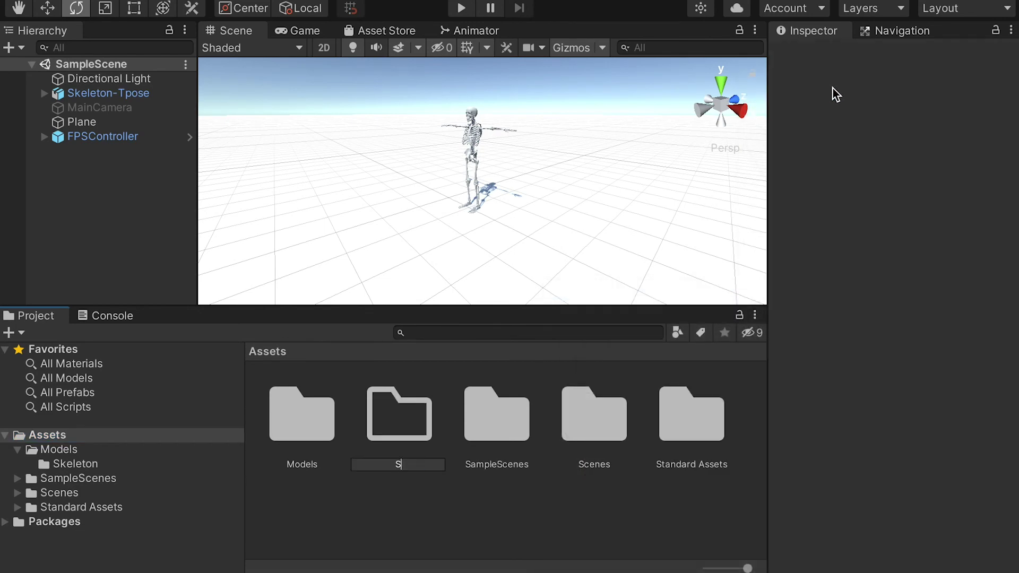
{"action": "type", "text": "cripts"}
{"action": "key", "text": "Return"}
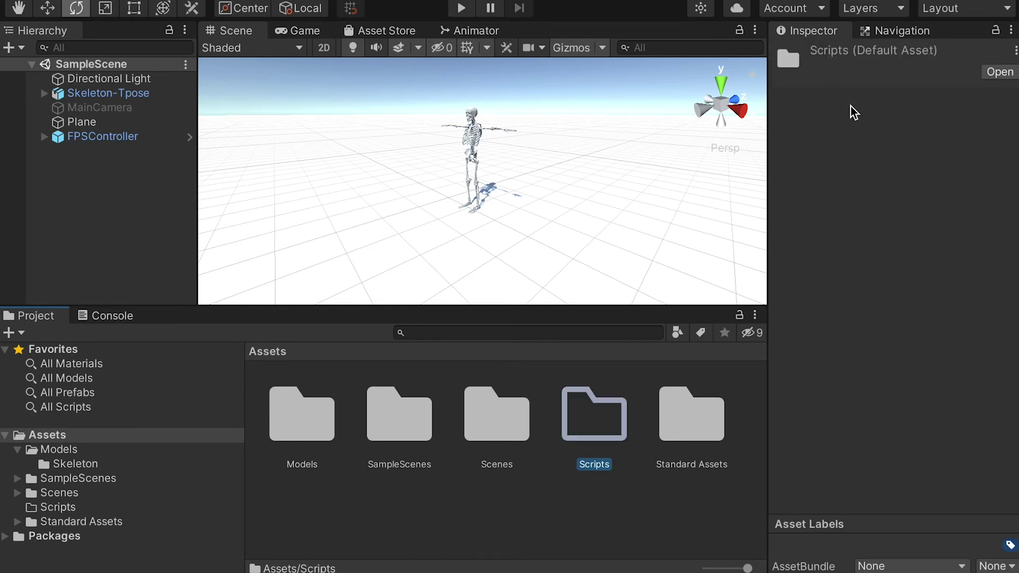
{"action": "double_click", "coordinate": [607, 406]}
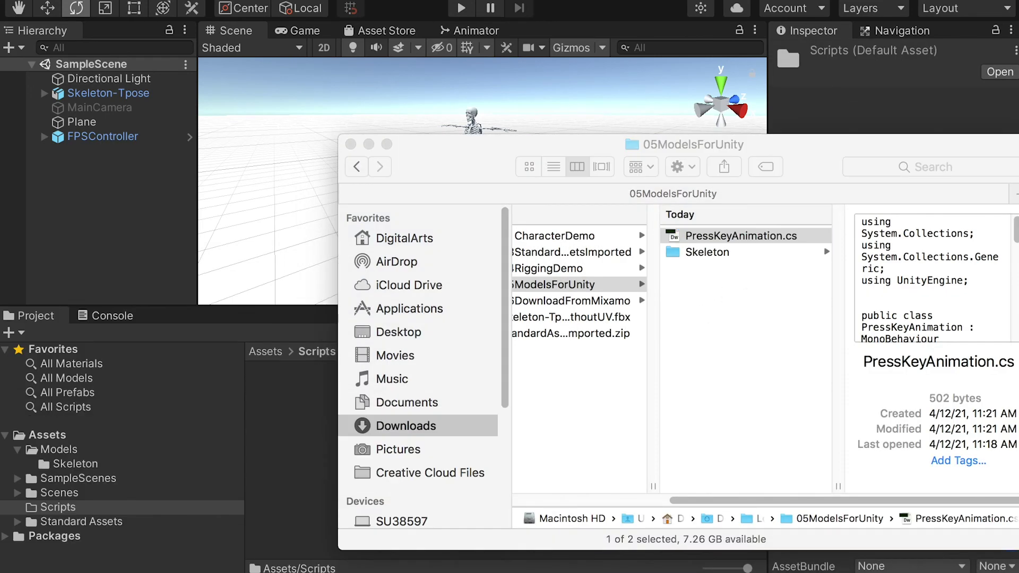
{"action": "left_click_drag", "start_coordinate": [720, 237], "coordinate": [293, 407]}
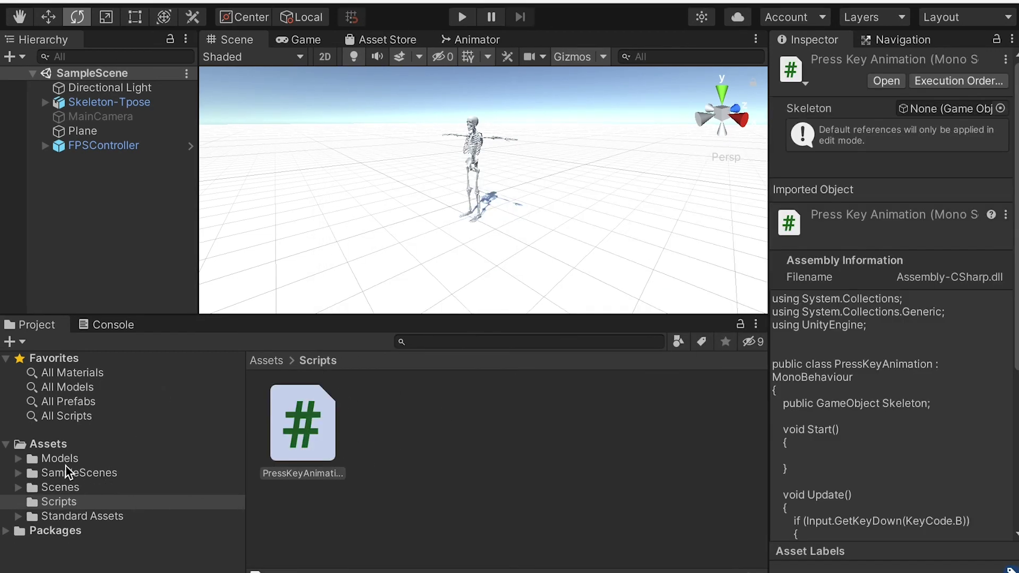
Step: Add the SkeletonDeath animation from Models/Skeleton to the SkeletonAnime controller as a state named Death
{"action": "left_click", "coordinate": [69, 457]}
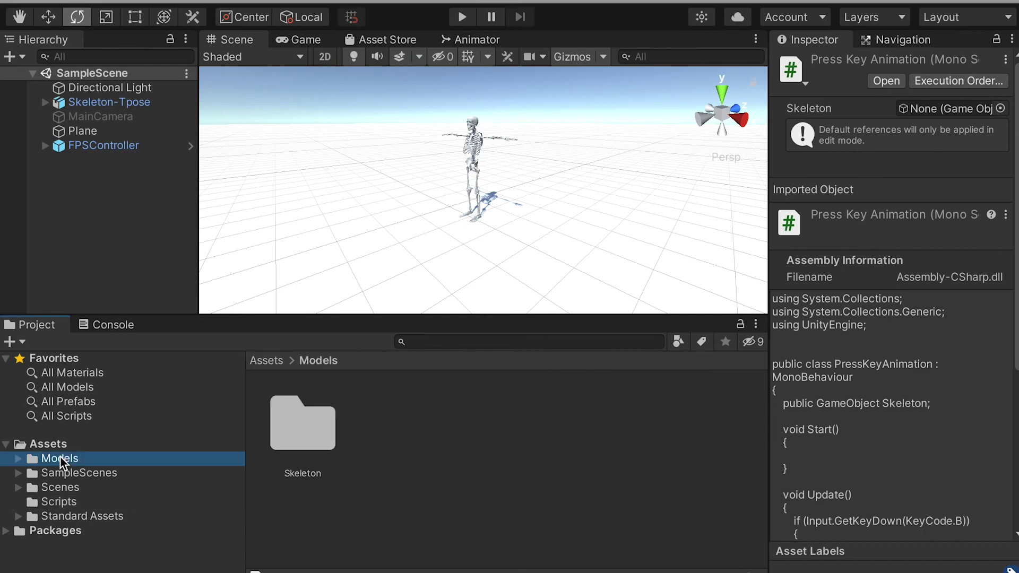
{"action": "double_click", "coordinate": [276, 420]}
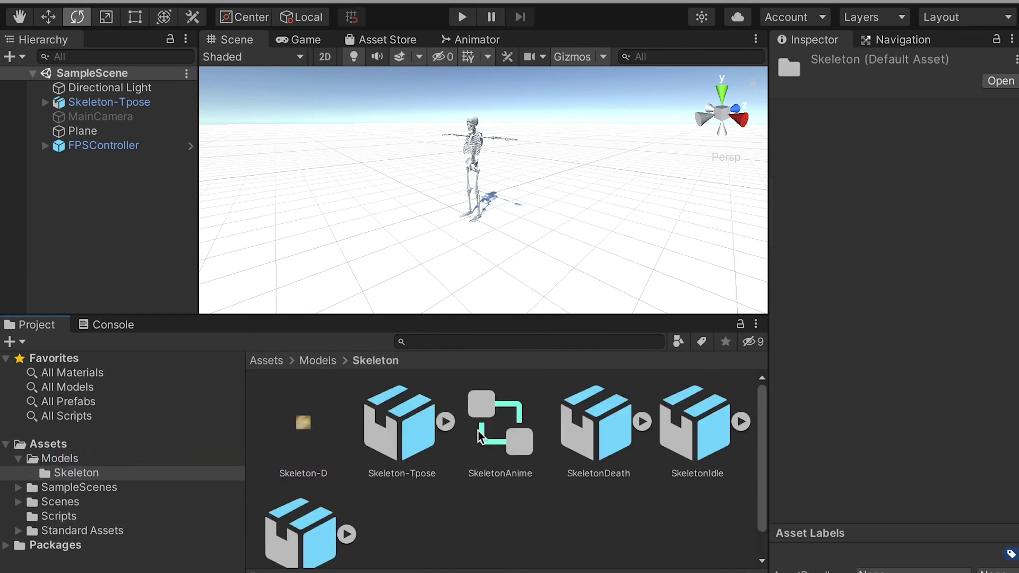
{"action": "double_click", "coordinate": [505, 449]}
{"action": "left_click_drag", "start_coordinate": [604, 430], "coordinate": [561, 243]}
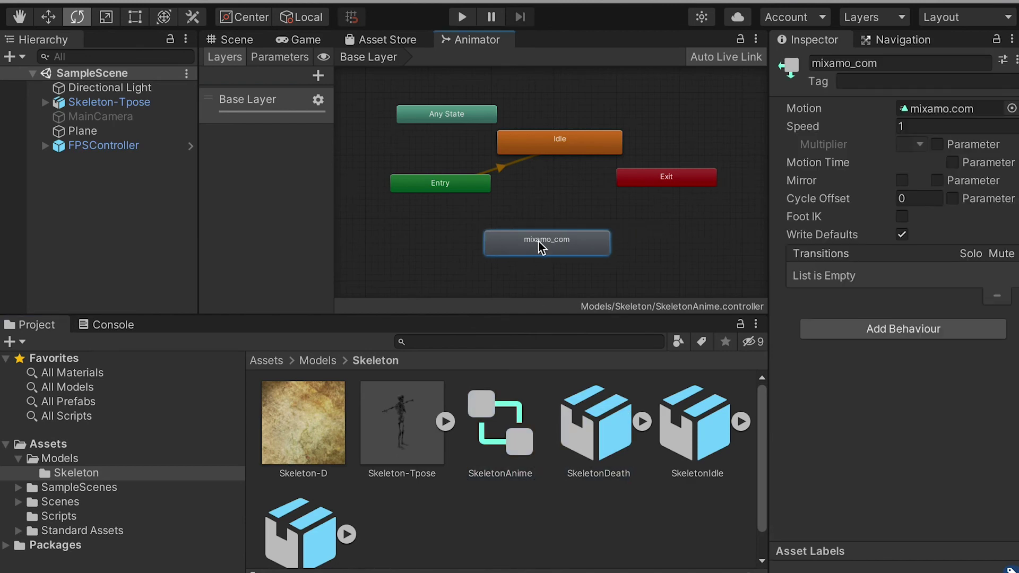
{"action": "left_click", "coordinate": [857, 64]}
{"action": "type", "text": "D"}
{"action": "key", "text": "Return"}
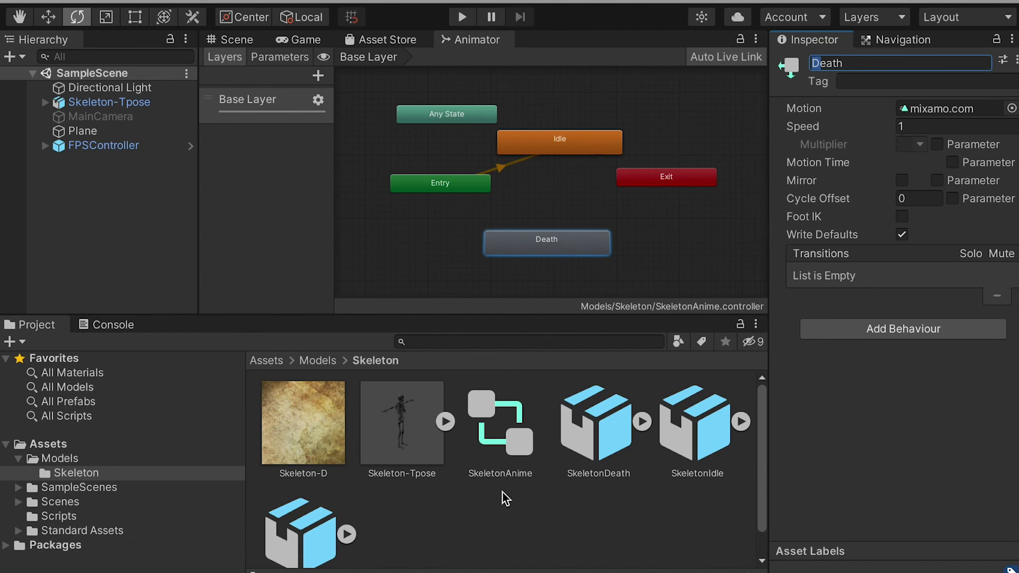
Step: Add the SkeletonWalk animation to the controller as a state named Walk and align it beside the Death state
{"action": "left_click", "coordinate": [459, 519]}
{"action": "left_click_drag", "start_coordinate": [307, 535], "coordinate": [658, 258]}
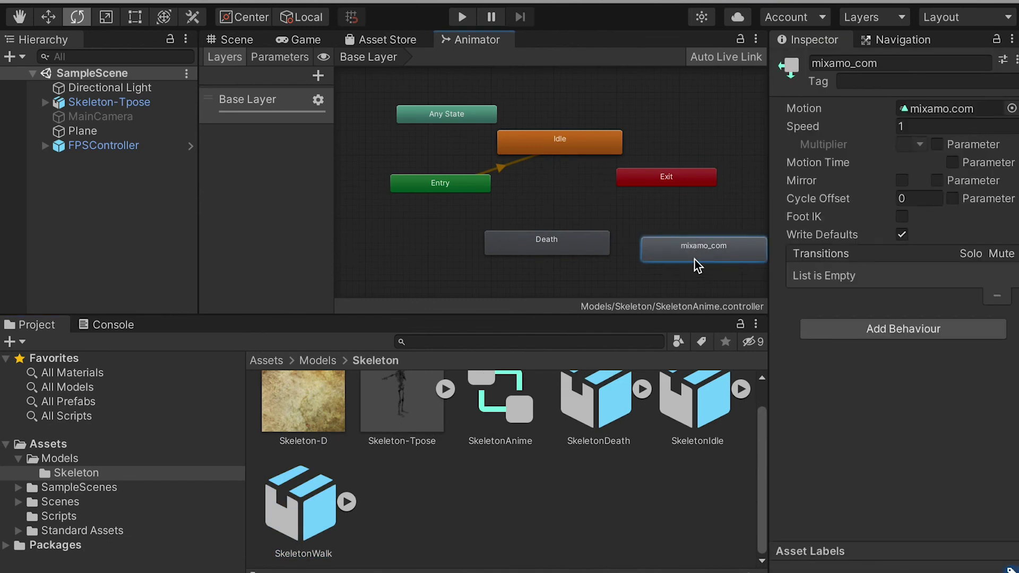
{"action": "left_click_drag", "start_coordinate": [901, 63], "coordinate": [795, 50]}
{"action": "type", "text": "Was"}
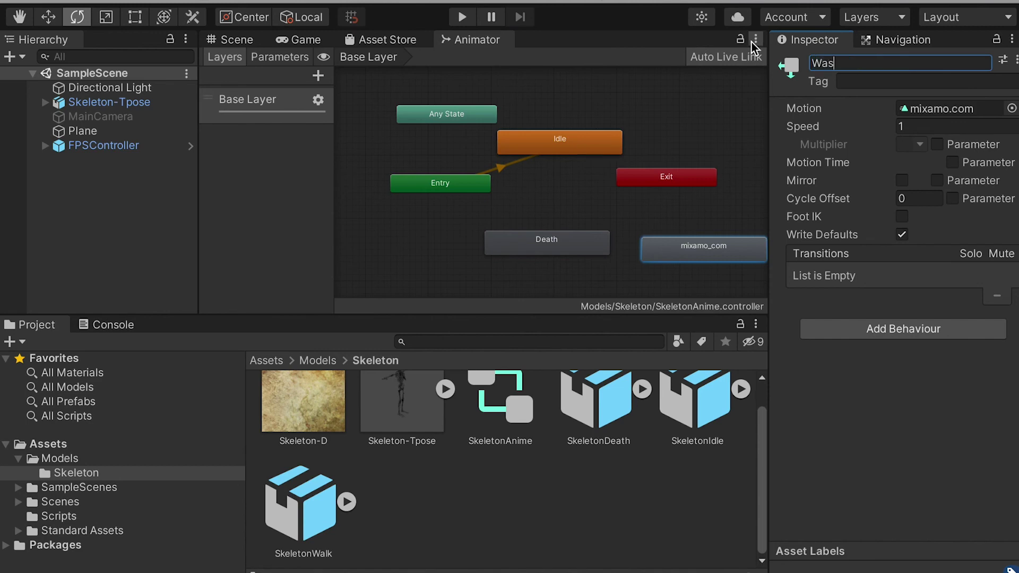
{"action": "type", "text": "lk"}
{"action": "key", "text": "Return"}
{"action": "left_click_drag", "start_coordinate": [557, 248], "coordinate": [525, 248]}
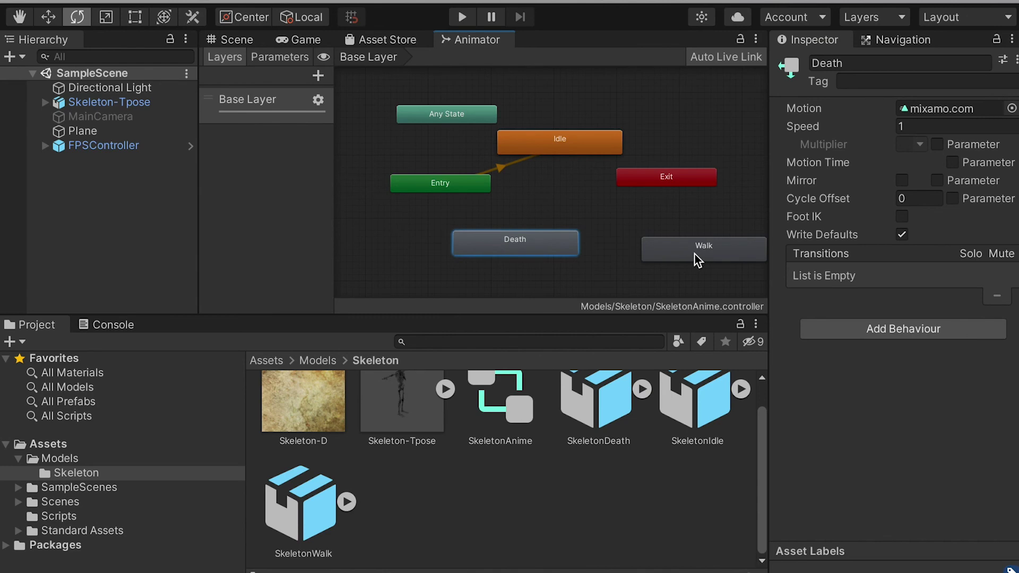
{"action": "left_click_drag", "start_coordinate": [694, 253], "coordinate": [656, 252]}
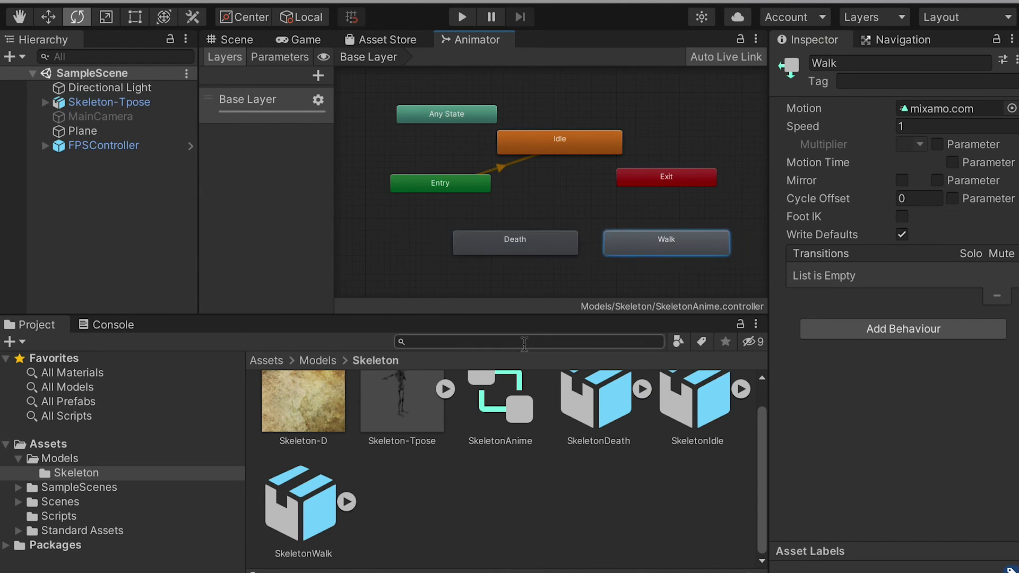
Step: Check the Loop Time setting in the import settings of the SkeletonWalk and SkeletonDeath clips
{"action": "left_click", "coordinate": [313, 505]}
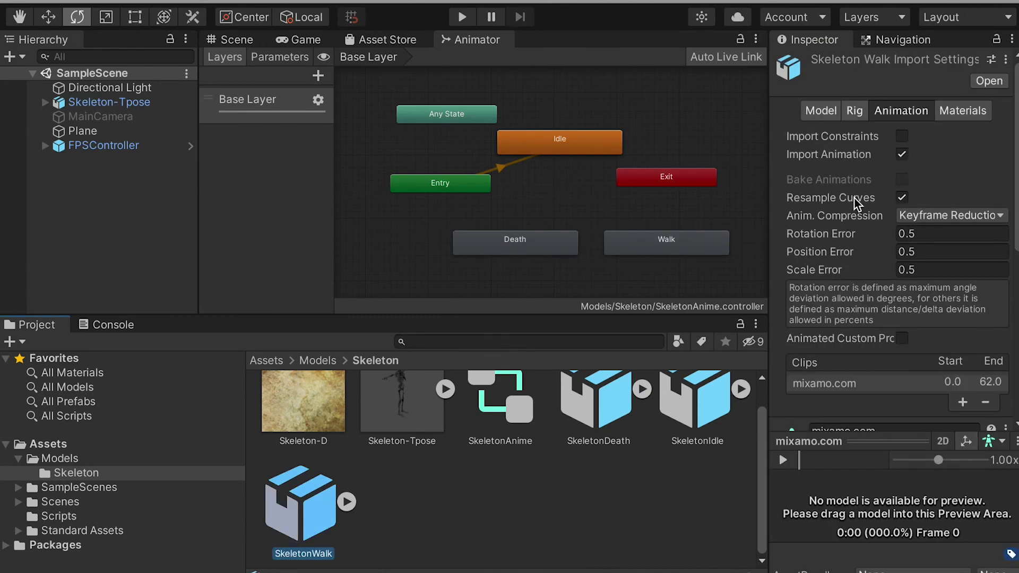
{"action": "scroll", "coordinate": [897, 255], "scroll_direction": "down", "scroll_amount": 5}
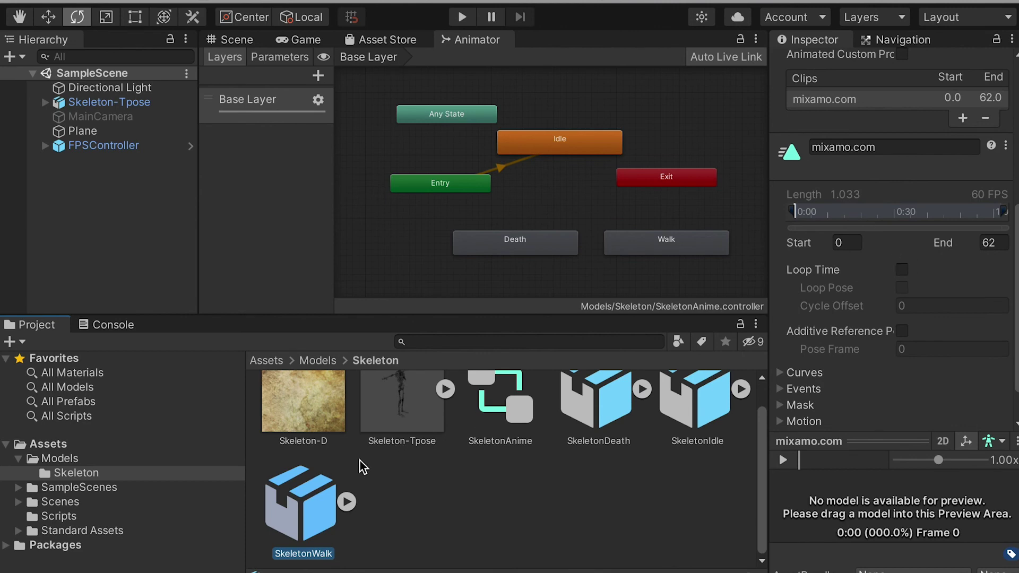
{"action": "left_click", "coordinate": [626, 409]}
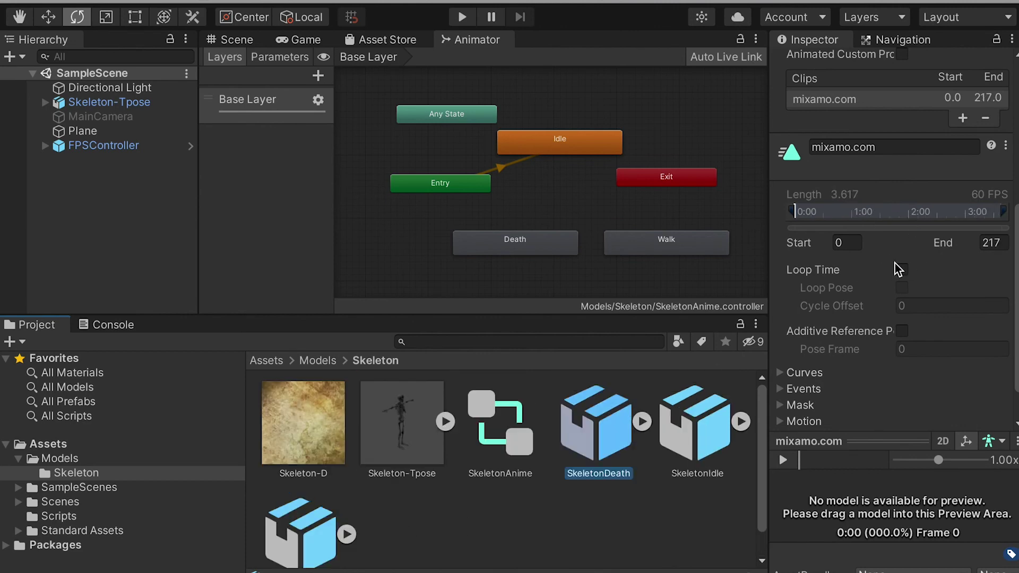
Step: Shift the Death state away from the Walk state and make a transition from Death to Idle
{"action": "left_click", "coordinate": [532, 248]}
{"action": "left_click_drag", "start_coordinate": [568, 247], "coordinate": [533, 248]}
{"action": "right_click", "coordinate": [525, 247]}
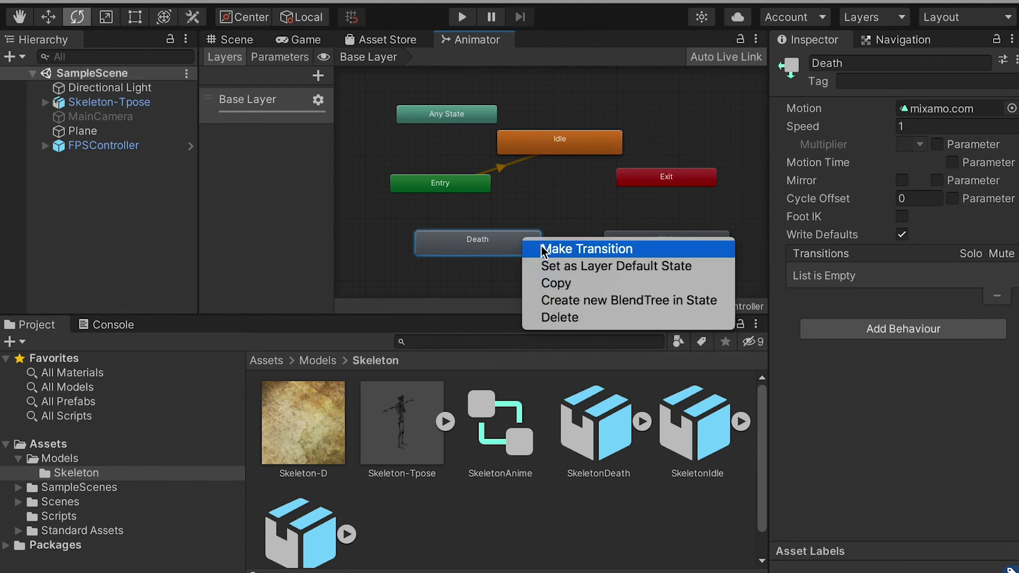
{"action": "left_click", "coordinate": [549, 248]}
{"action": "left_click", "coordinate": [567, 160]}
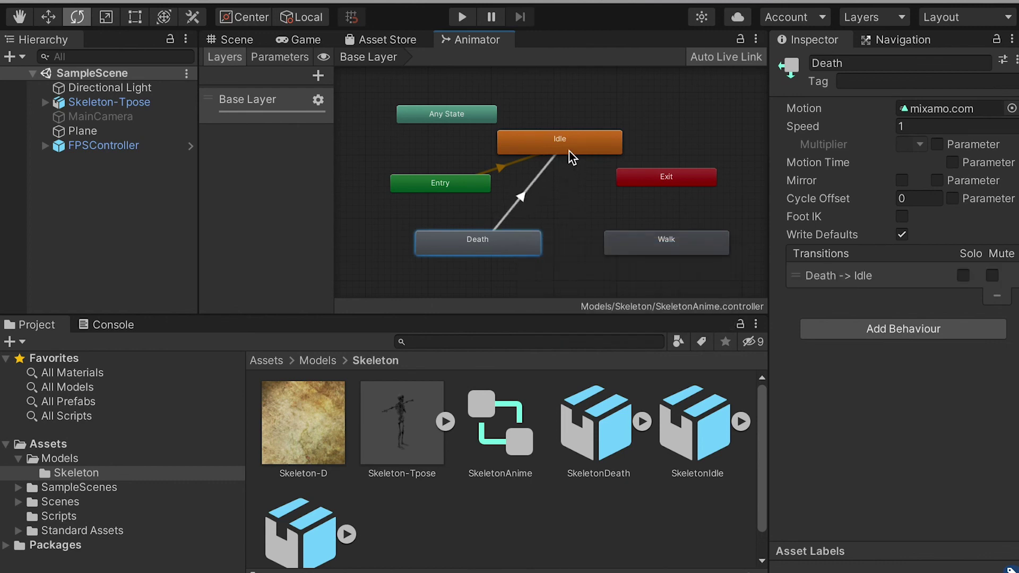
Step: Make a transition from the Walk state to the Idle state
{"action": "right_click", "coordinate": [637, 239]}
{"action": "left_click", "coordinate": [591, 162]}
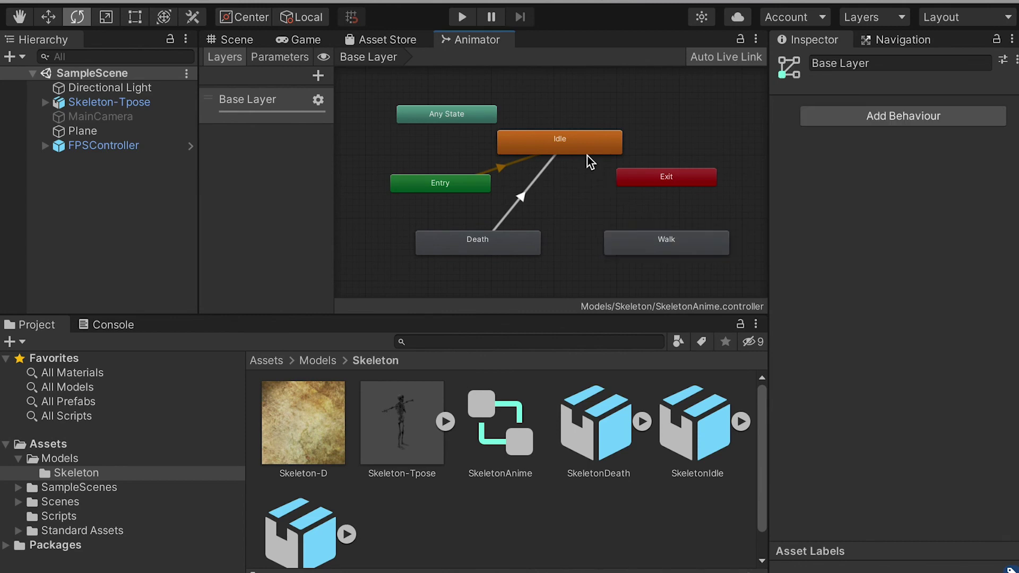
{"action": "right_click", "coordinate": [654, 237]}
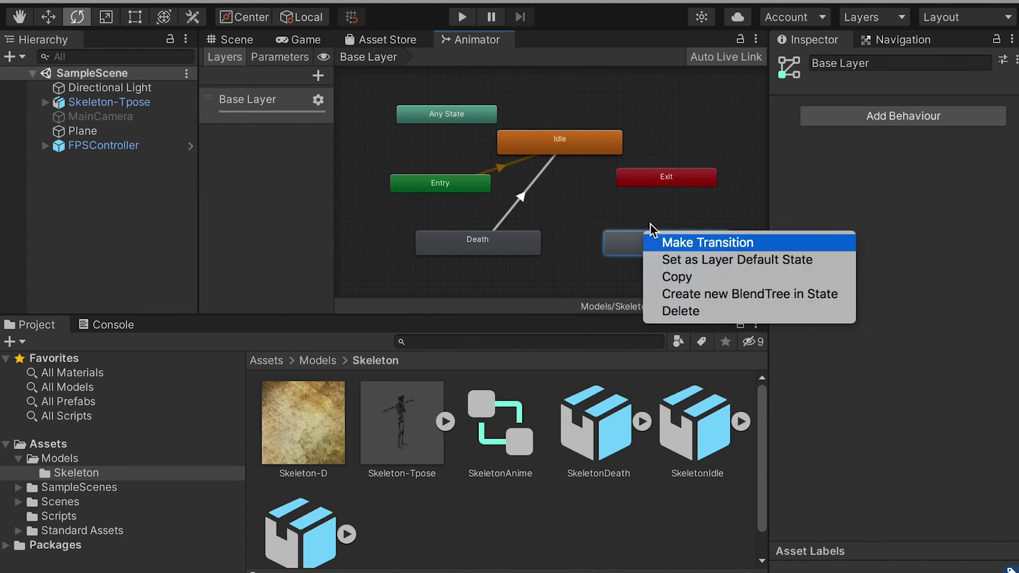
{"action": "left_click", "coordinate": [661, 239]}
{"action": "left_click", "coordinate": [577, 155]}
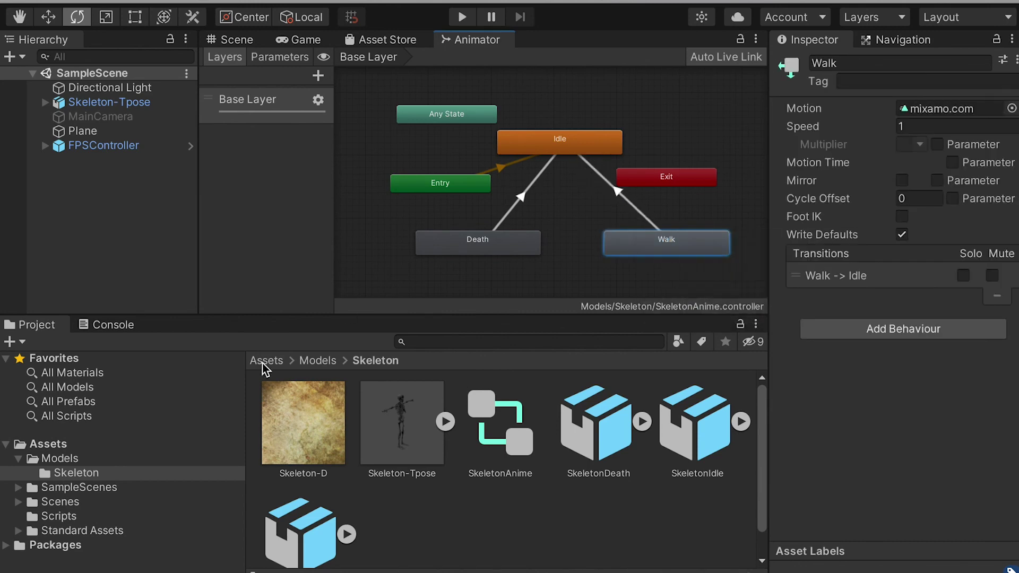
Step: Open the PressKeyAnimation script from the Scripts folder in Visual Studio, review its key bindings and played state names, and return to Unity
{"action": "left_click", "coordinate": [74, 517]}
{"action": "left_click", "coordinate": [276, 441]}
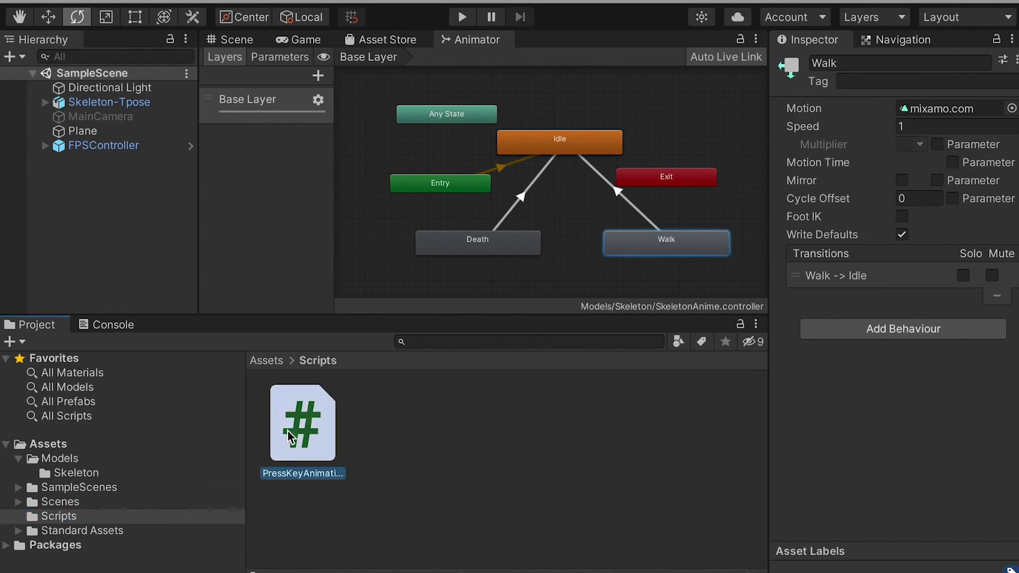
{"action": "double_click", "coordinate": [290, 440]}
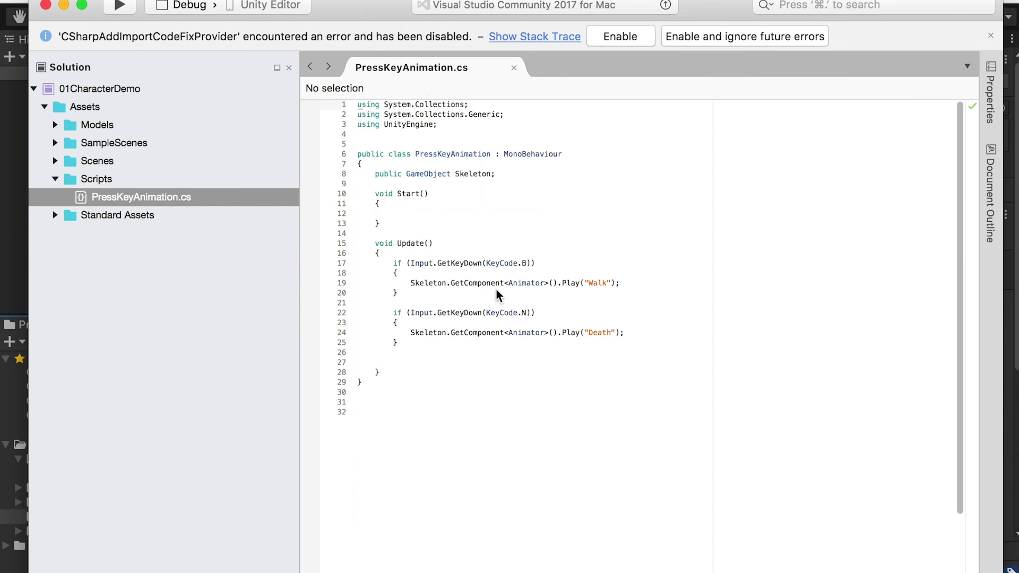
{"action": "left_click", "coordinate": [523, 264]}
{"action": "left_click", "coordinate": [609, 287]}
{"action": "key", "text": "super+Tab"}
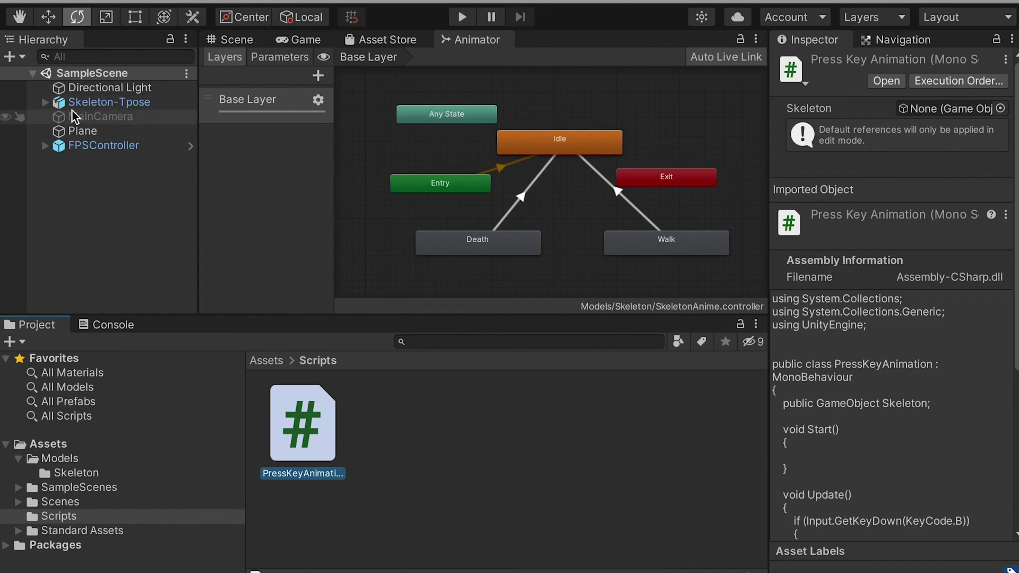
Step: Add the Press Key Animation script to Skeleton-Tpose and assign Skeleton-Tpose as its Skeleton object
{"action": "left_click", "coordinate": [69, 102]}
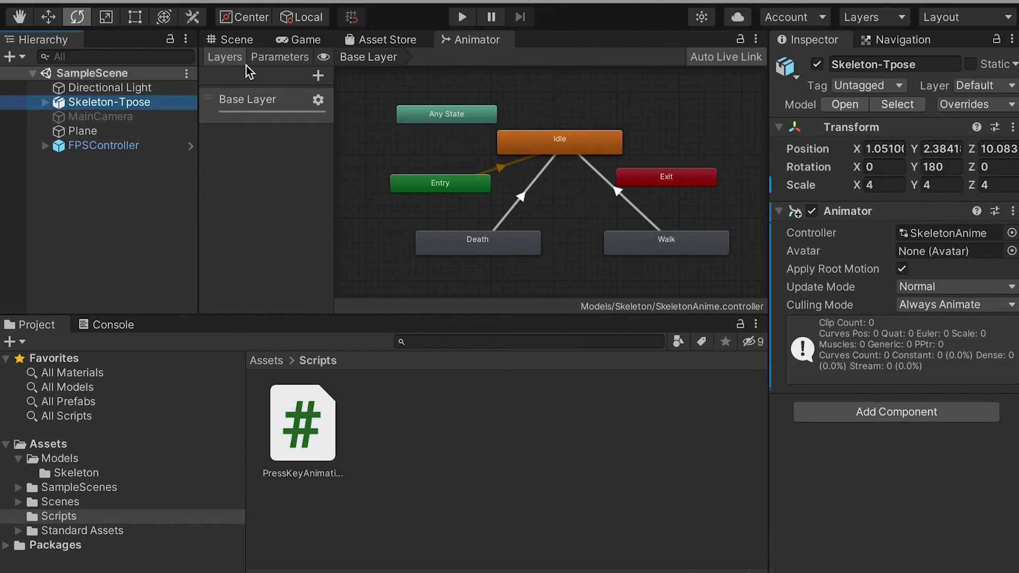
{"action": "left_click", "coordinate": [225, 42]}
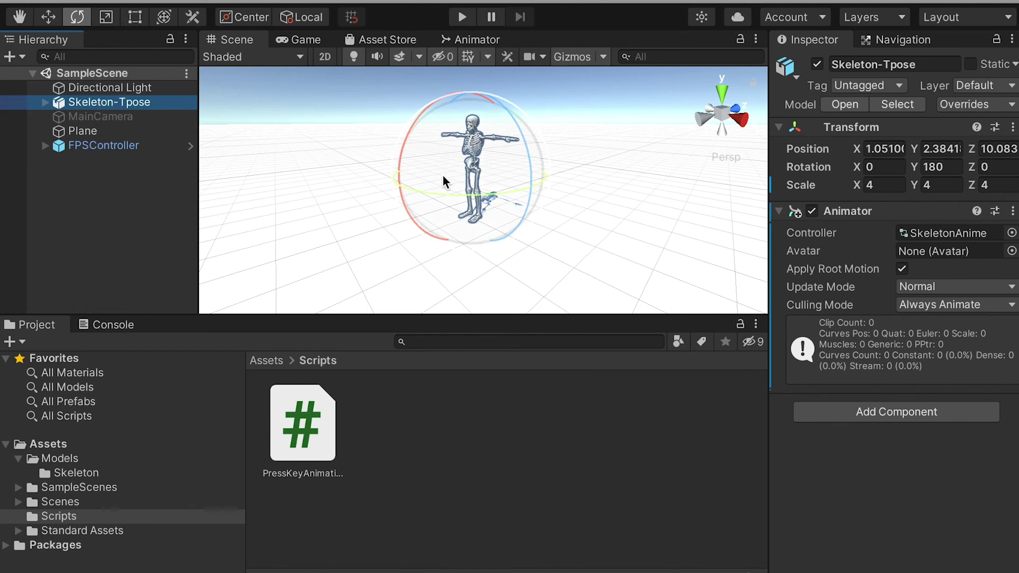
{"action": "left_click", "coordinate": [852, 415]}
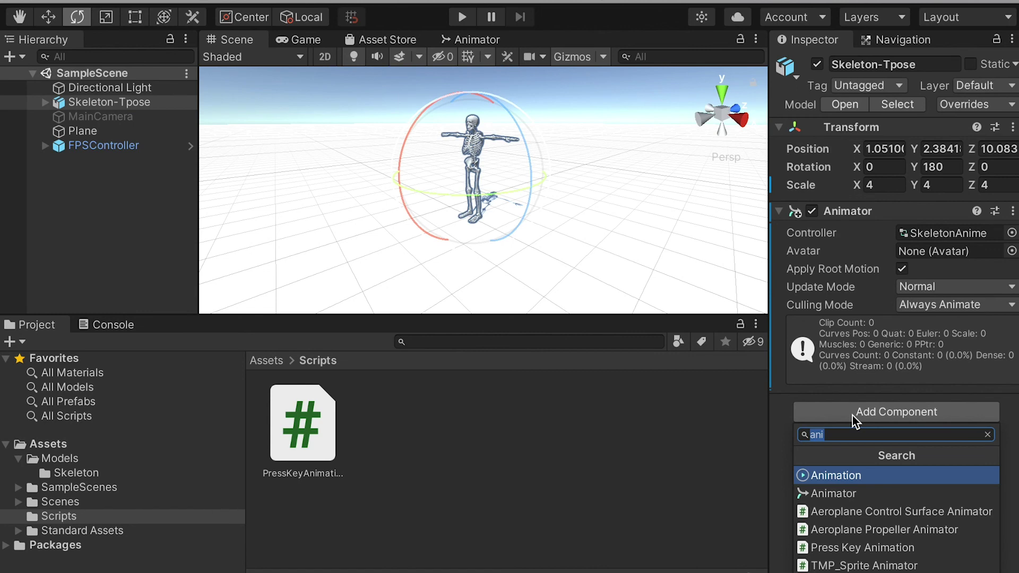
{"action": "type", "text": "press"}
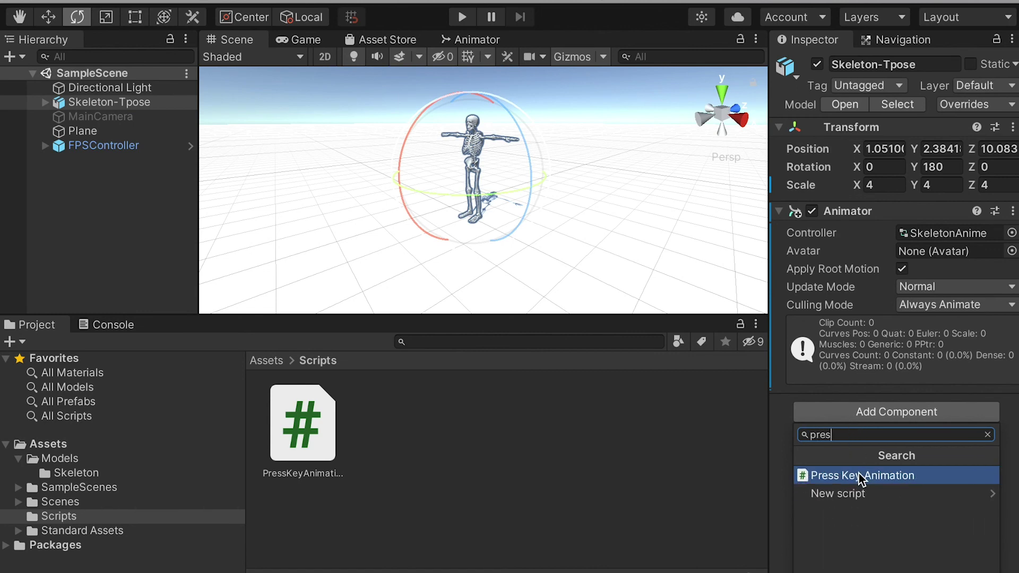
{"action": "left_click", "coordinate": [861, 477]}
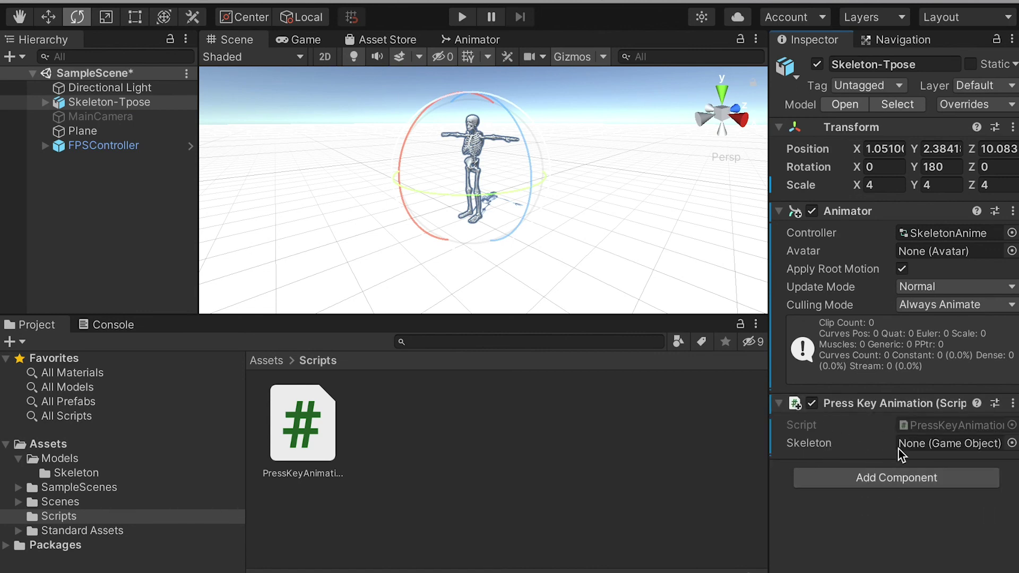
{"action": "left_click_drag", "start_coordinate": [116, 101], "coordinate": [934, 446]}
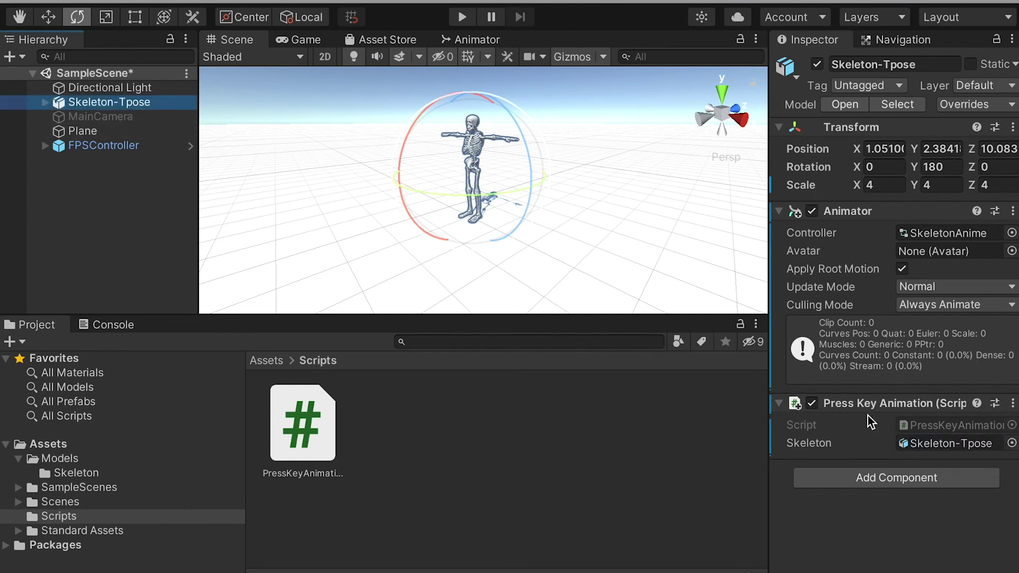
Step: Run the scene in play mode to test the skeleton's animations
{"action": "left_click", "coordinate": [462, 16]}
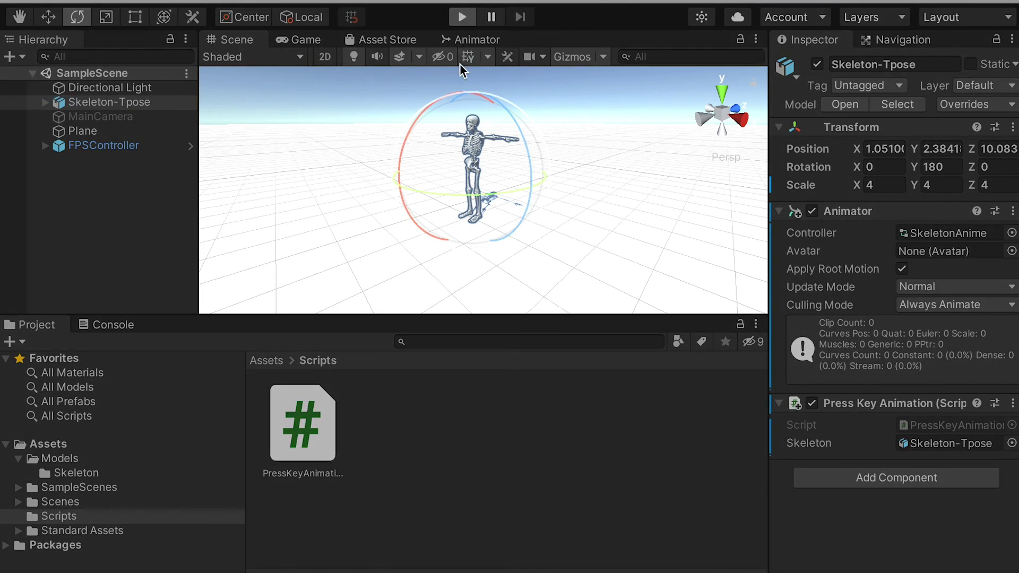